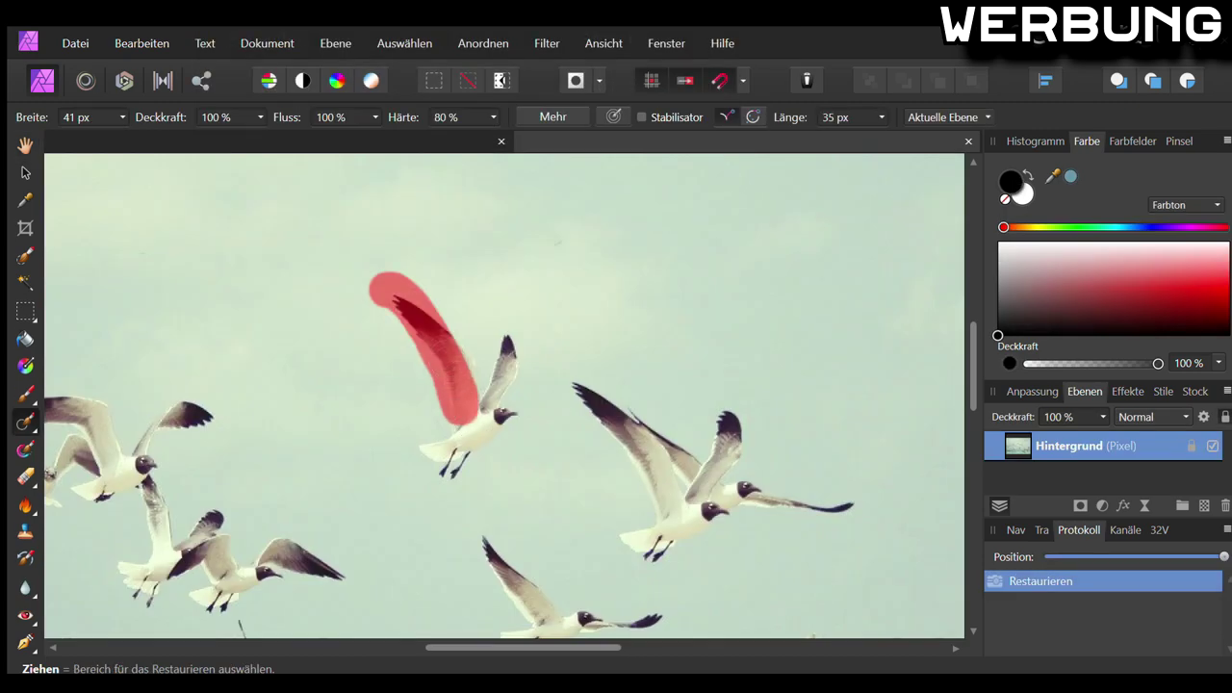
Launch Affinity Photo and bring up its welcome panel of content packs, examples and tutorials
{"action": "left_click_drag", "start_coordinate": [468, 414], "coordinate": [511, 337]}
{"action": "mouse_move", "coordinate": [510, 414]}
{"action": "left_mouse_down"}
{"action": "mouse_move", "coordinate": [465, 491]}
{"action": "mouse_move", "coordinate": [445, 443]}
{"action": "left_mouse_up"}
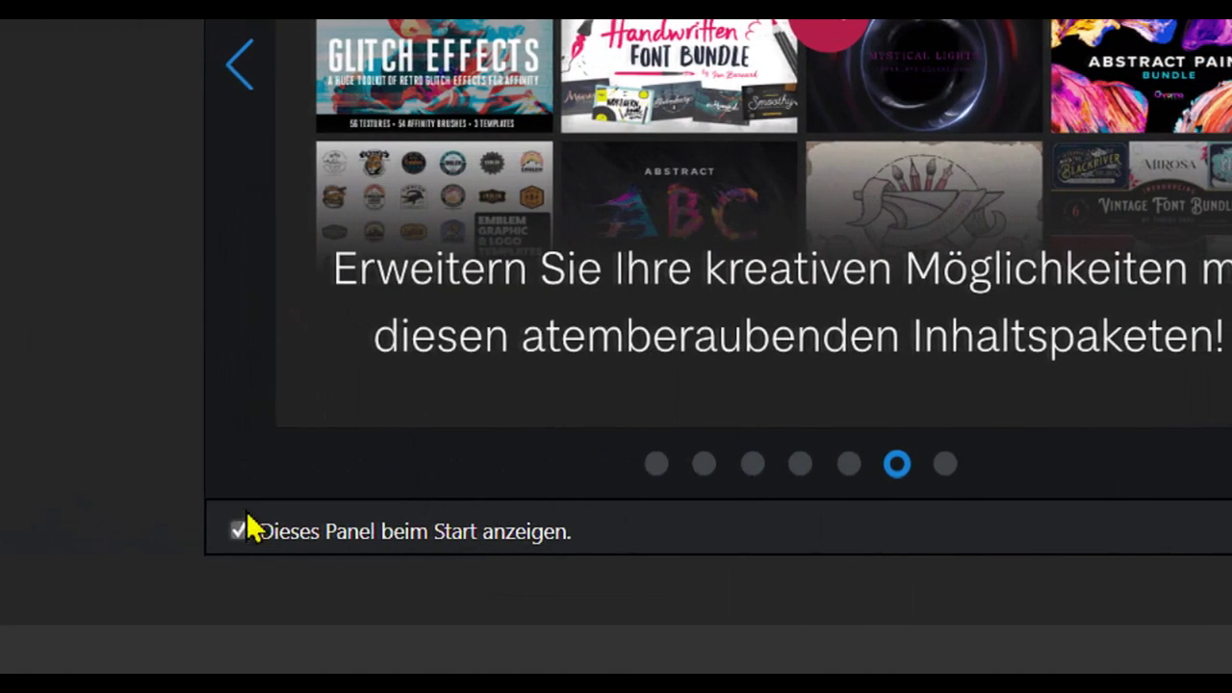
Toggle 'Dieses Panel beim Start anzeigen' off and back on, then start a new document
{"action": "left_click", "coordinate": [254, 532]}
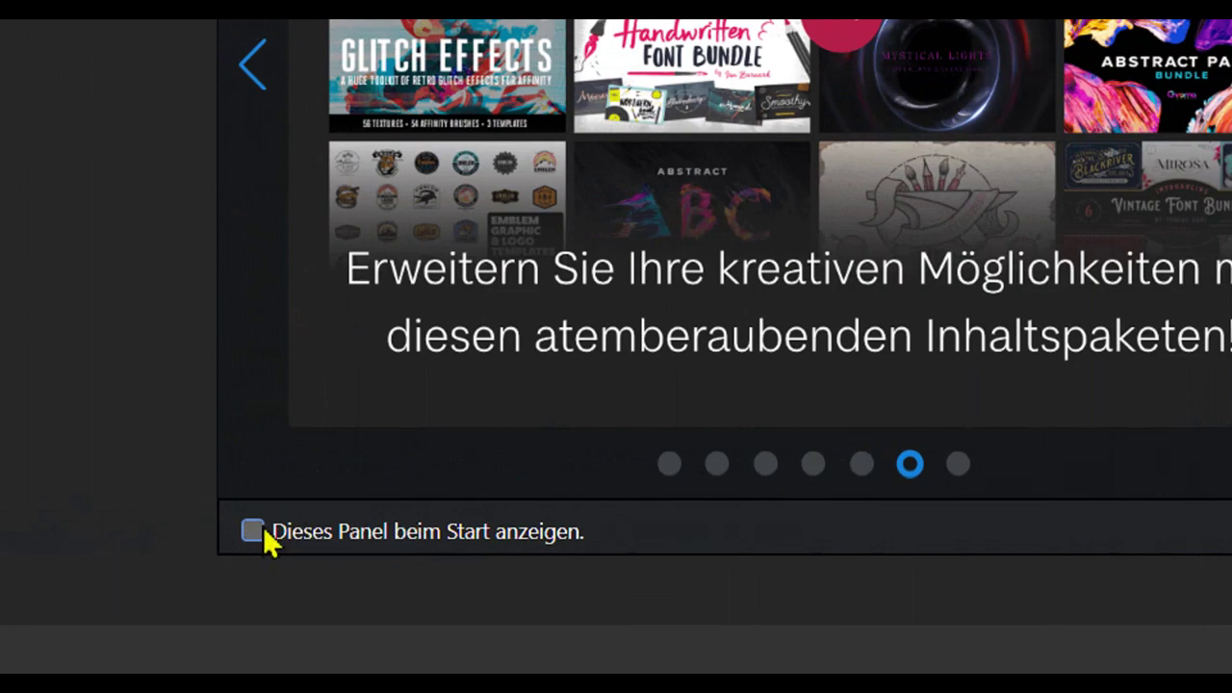
{"action": "left_click", "coordinate": [252, 530]}
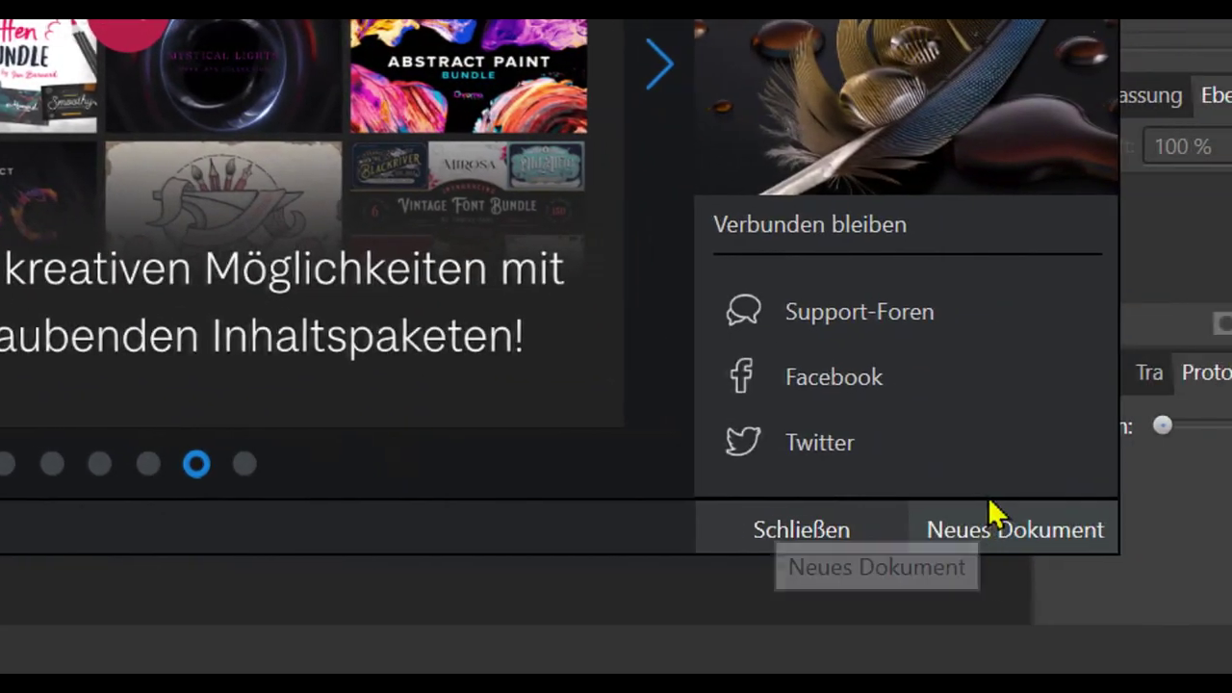
{"action": "left_click", "coordinate": [984, 531]}
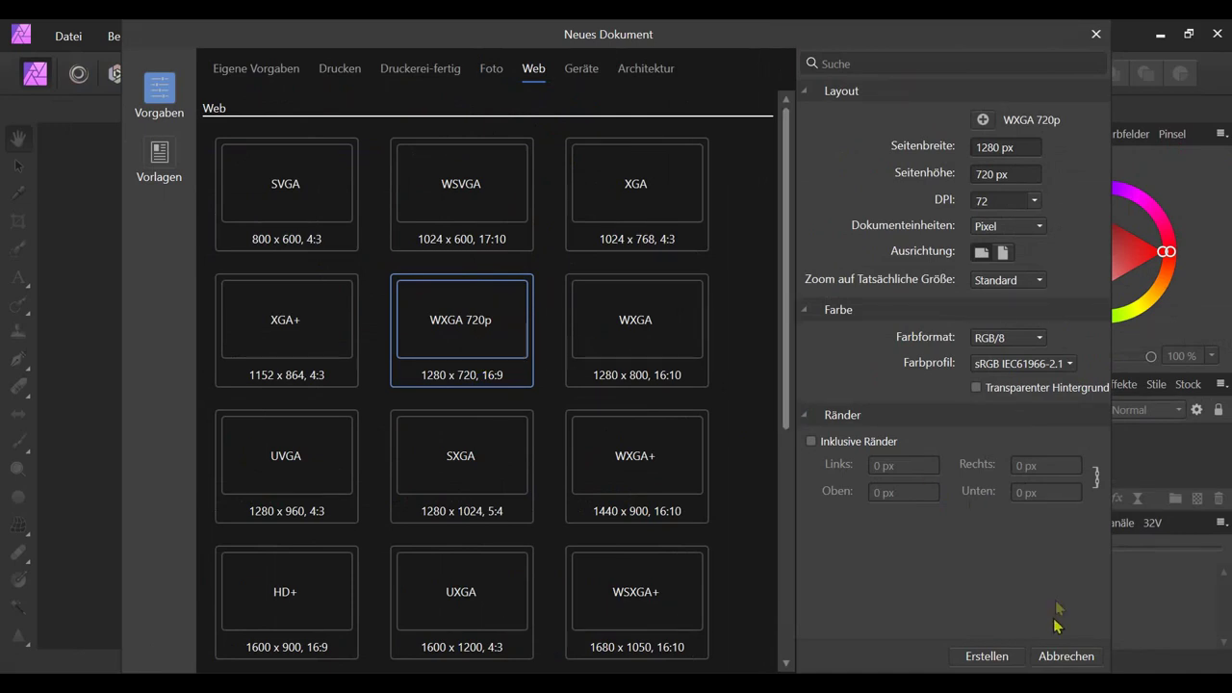
Create a blank WXGA 720p (1280 × 720 px) document and pull the Colour panel out floating
{"action": "left_click", "coordinate": [987, 656]}
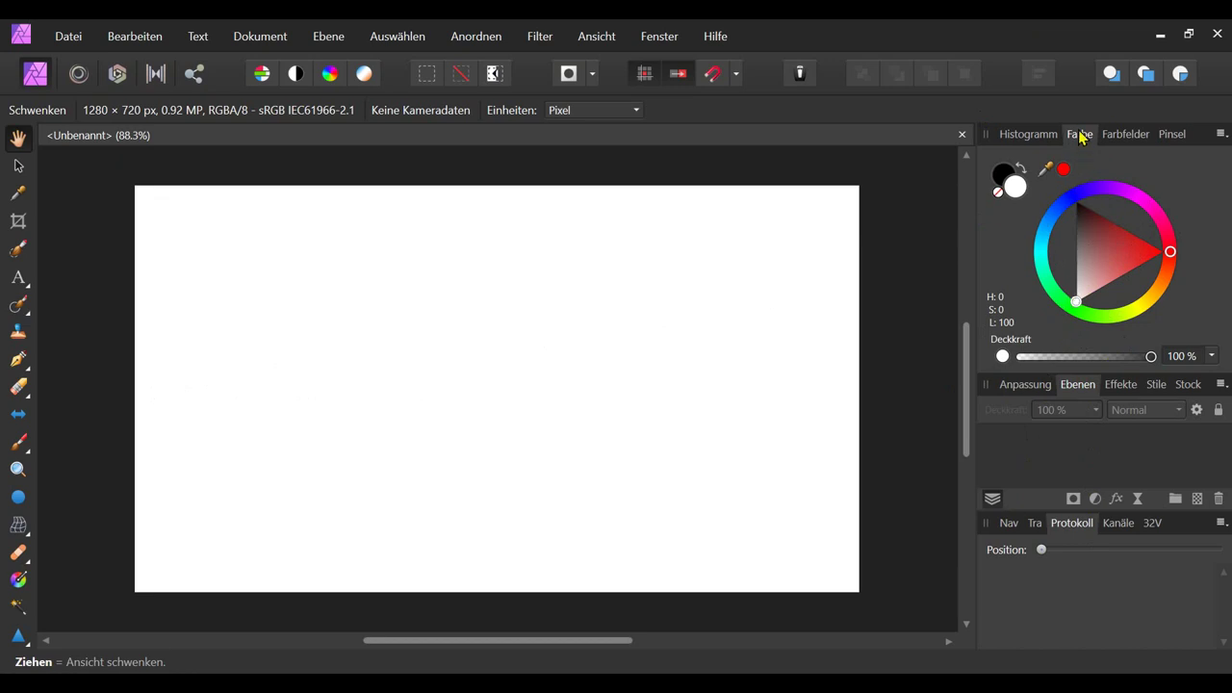
{"action": "mouse_move", "coordinate": [1079, 136]}
{"action": "left_mouse_down"}
{"action": "mouse_move", "coordinate": [685, 241]}
{"action": "mouse_move", "coordinate": [638, 206]}
{"action": "mouse_move", "coordinate": [1005, 310]}
{"action": "mouse_move", "coordinate": [1067, 379]}
{"action": "mouse_move", "coordinate": [528, 327]}
{"action": "mouse_move", "coordinate": [894, 221]}
{"action": "left_mouse_up"}
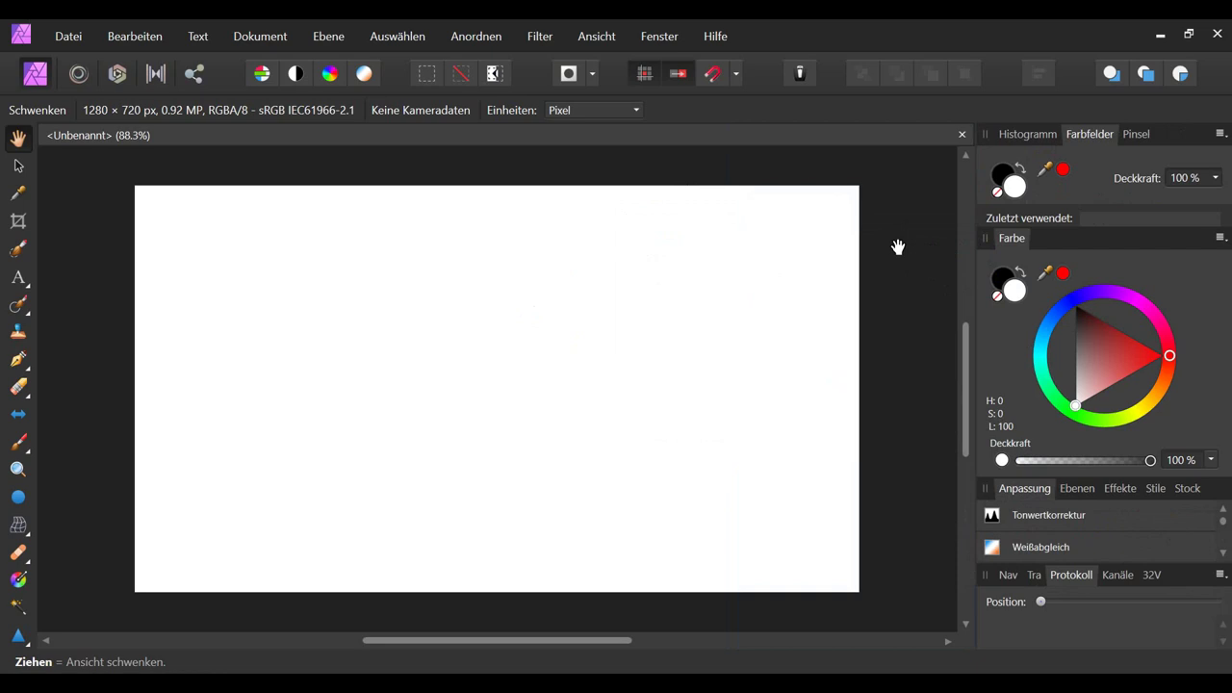
Reset the studio panels via Ansicht > Studio zurücksetzen and show the Farbe colour wheel
{"action": "left_click", "coordinate": [595, 39]}
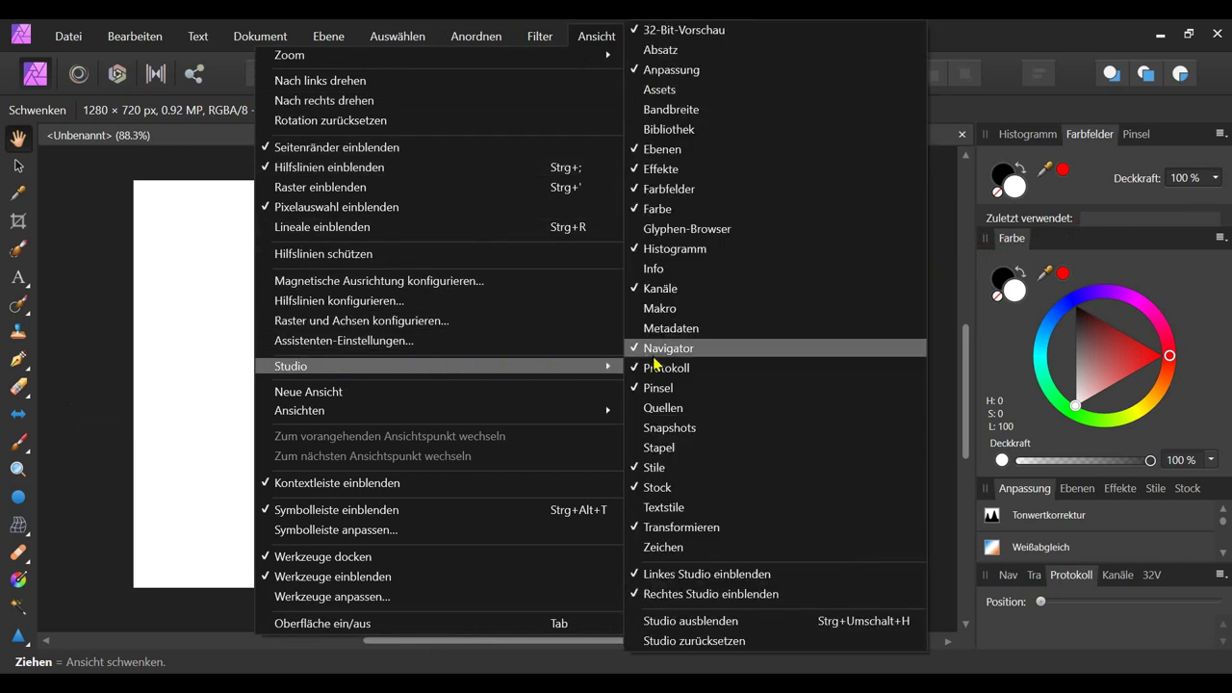
{"action": "mouse_move", "coordinate": [438, 366]}
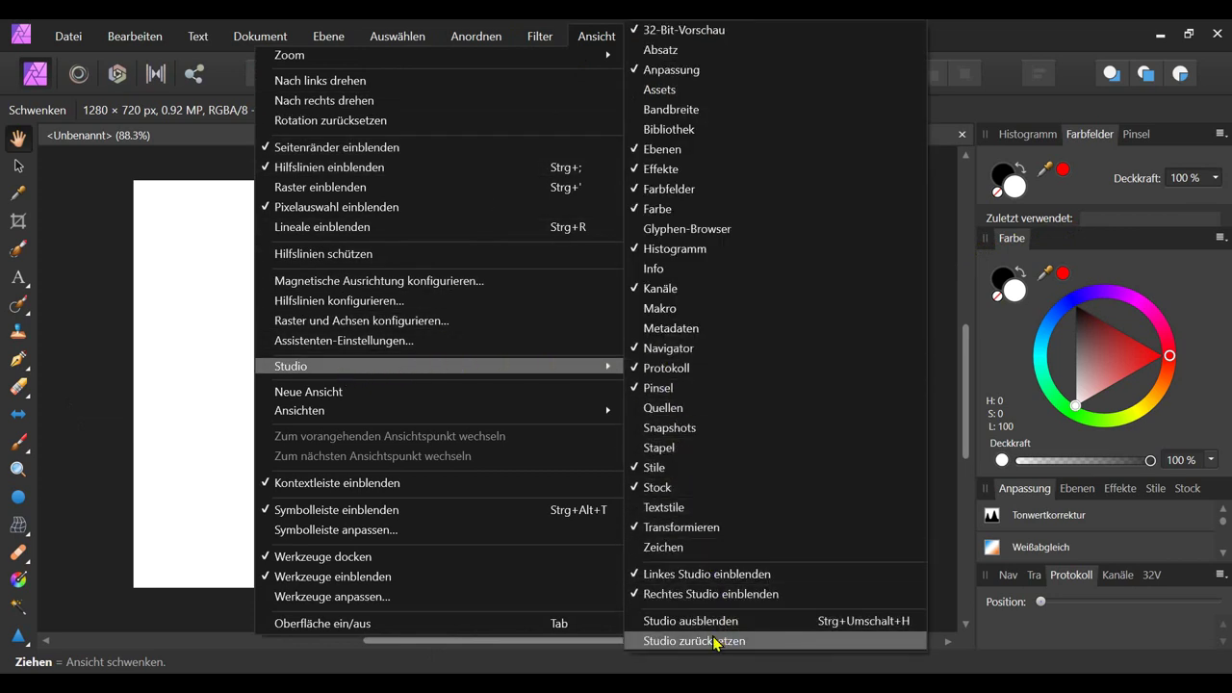
{"action": "left_click", "coordinate": [744, 641]}
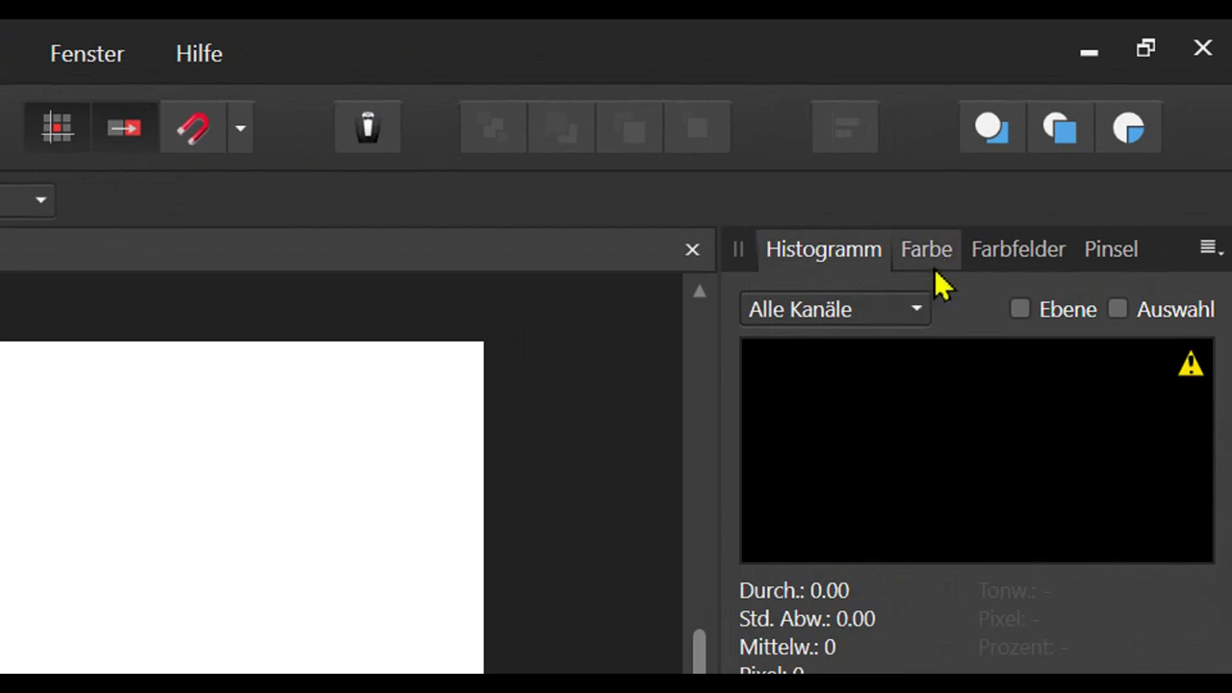
{"action": "left_click", "coordinate": [932, 258]}
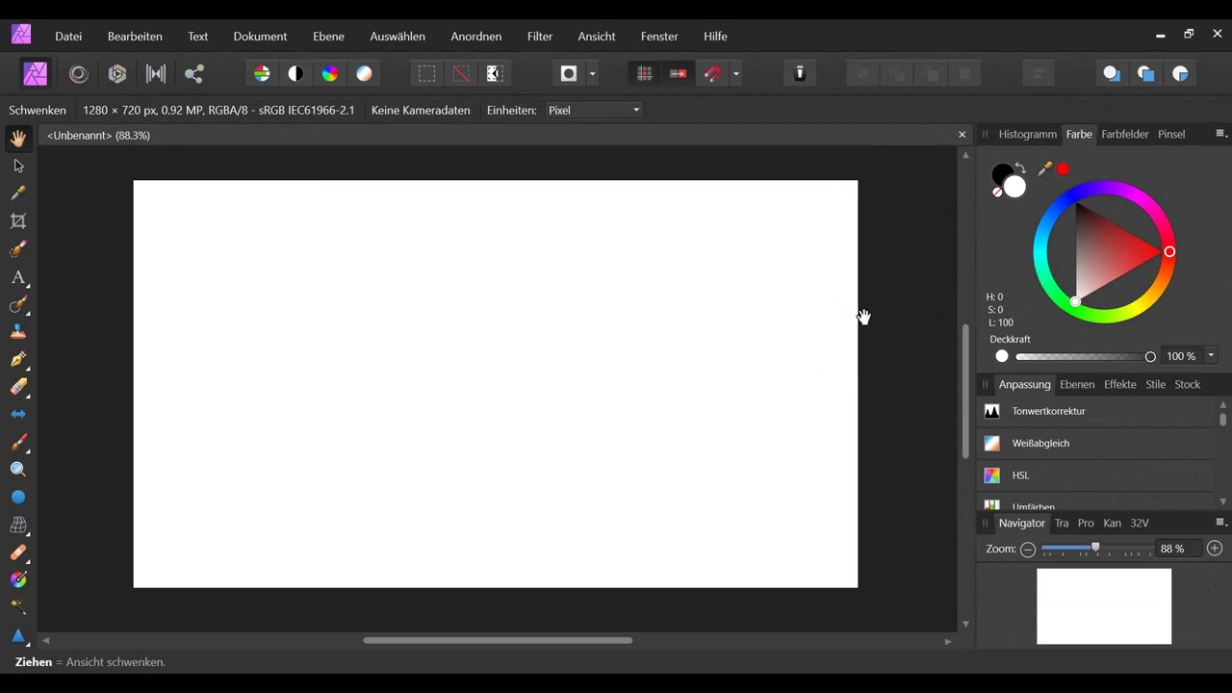
Browse the Ansicht > Studio panel list, close it, and reopen the Ansicht menu
{"action": "left_click", "coordinate": [594, 37]}
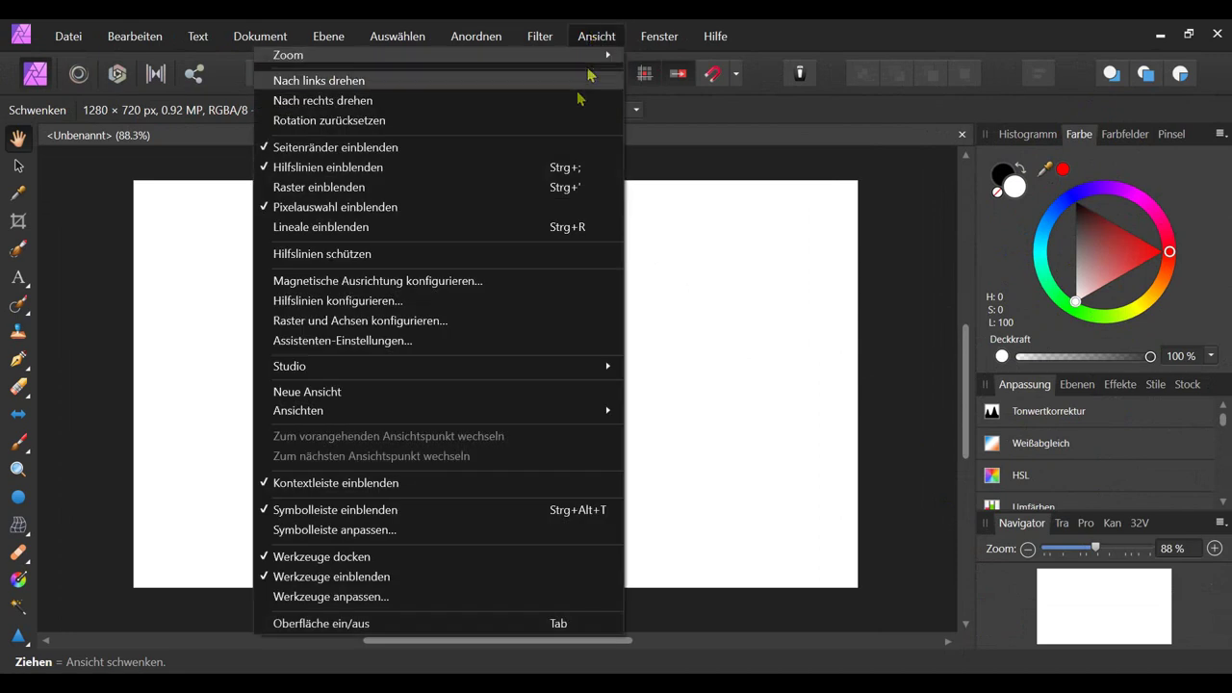
{"action": "mouse_move", "coordinate": [438, 366]}
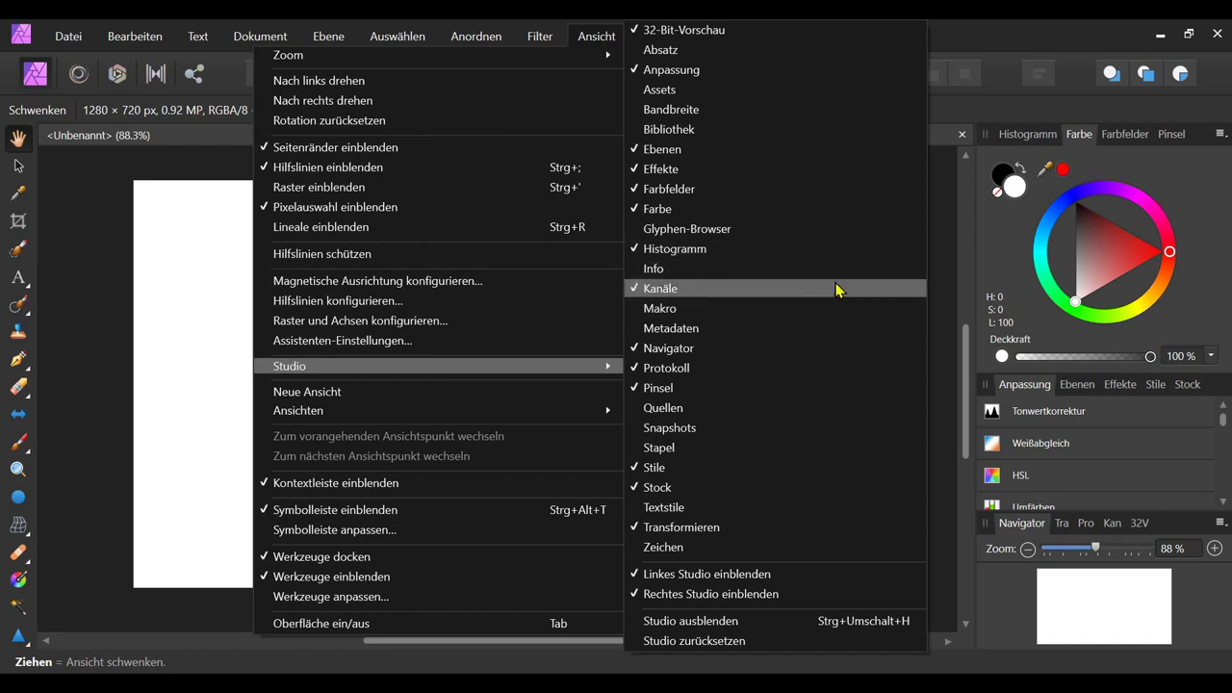
{"action": "left_click", "coordinate": [206, 327]}
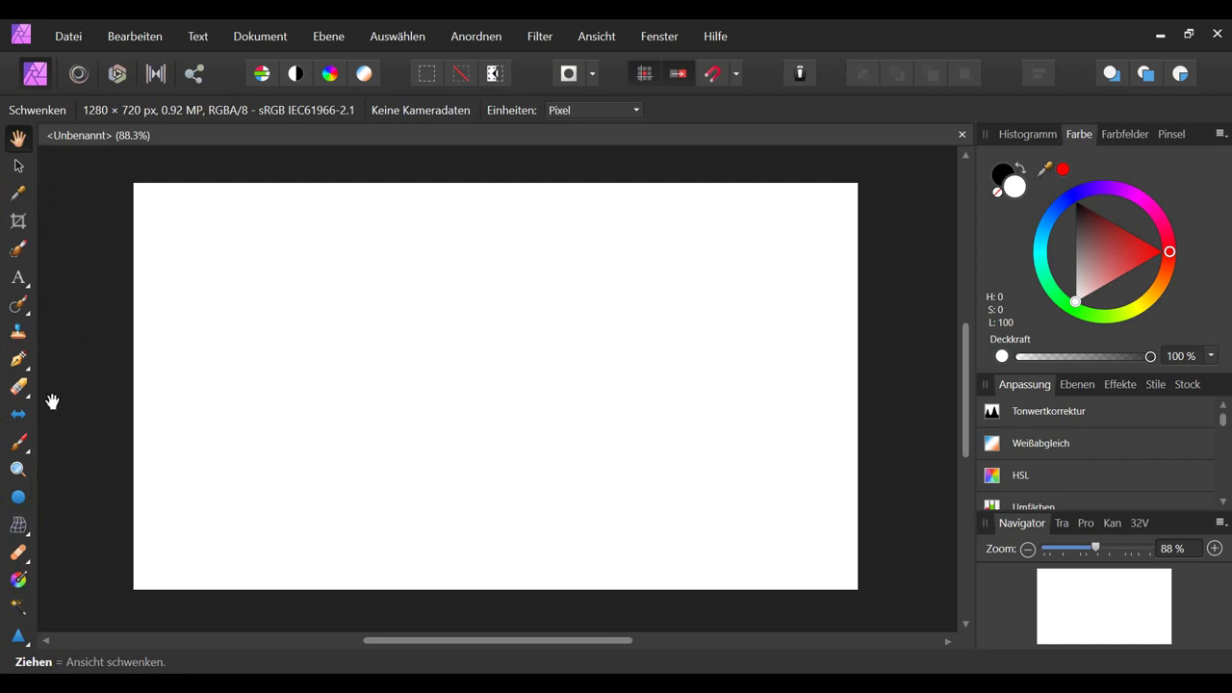
{"action": "left_click", "coordinate": [590, 43]}
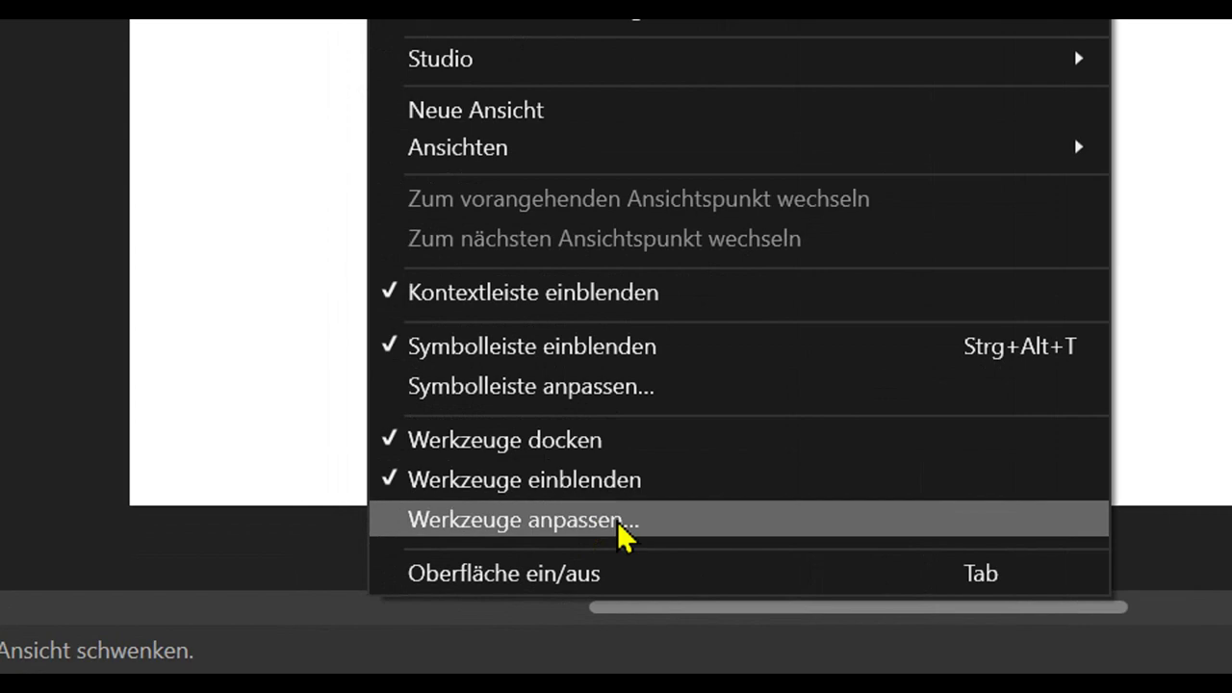
{"action": "left_click", "coordinate": [618, 523]}
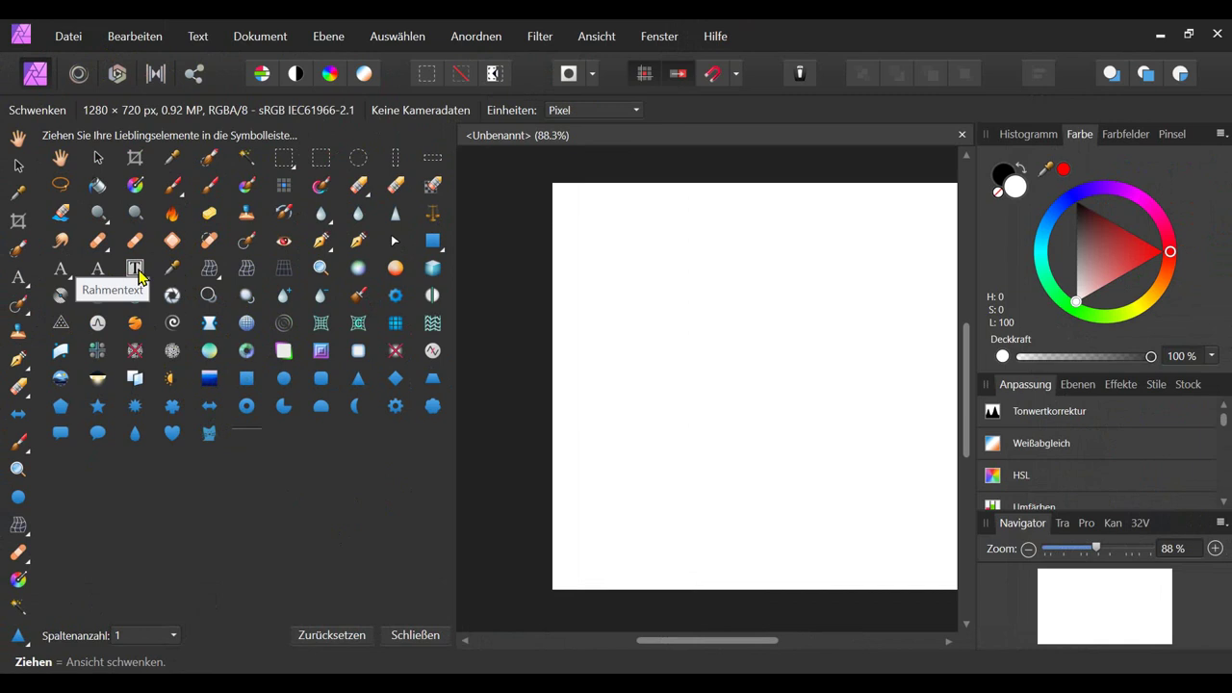
{"action": "left_click_drag", "start_coordinate": [139, 276], "coordinate": [27, 277]}
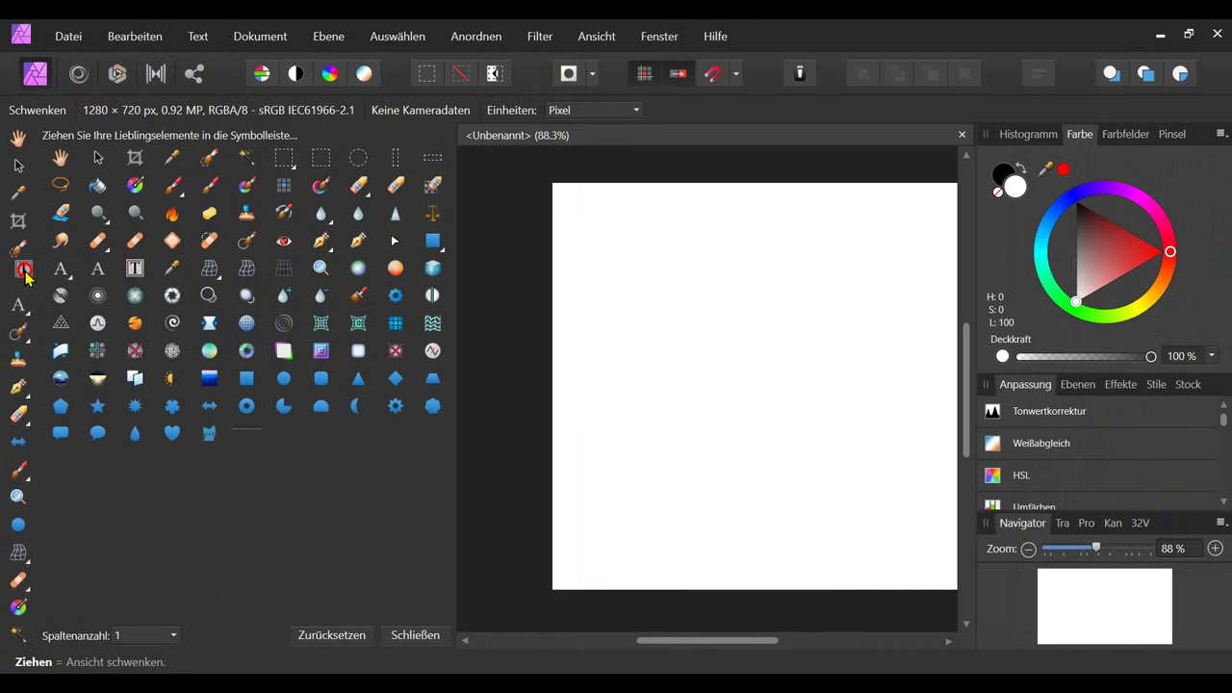
{"action": "left_click_drag", "start_coordinate": [27, 276], "coordinate": [23, 470]}
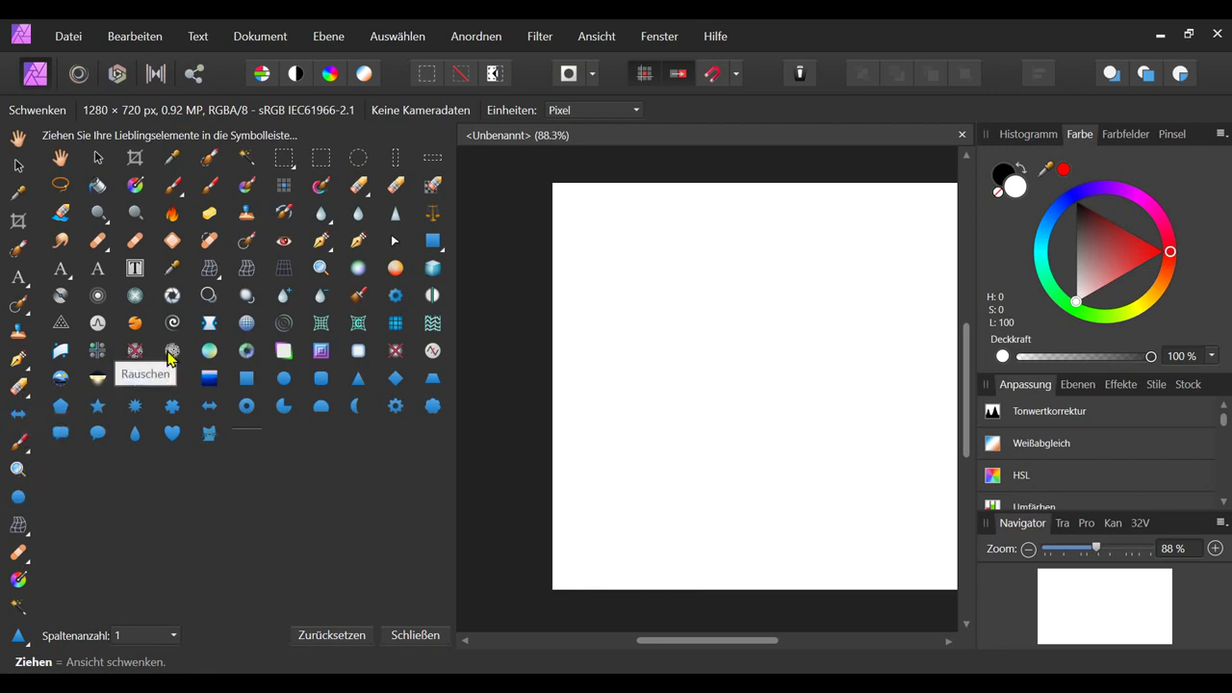
{"action": "key", "text": "Escape"}
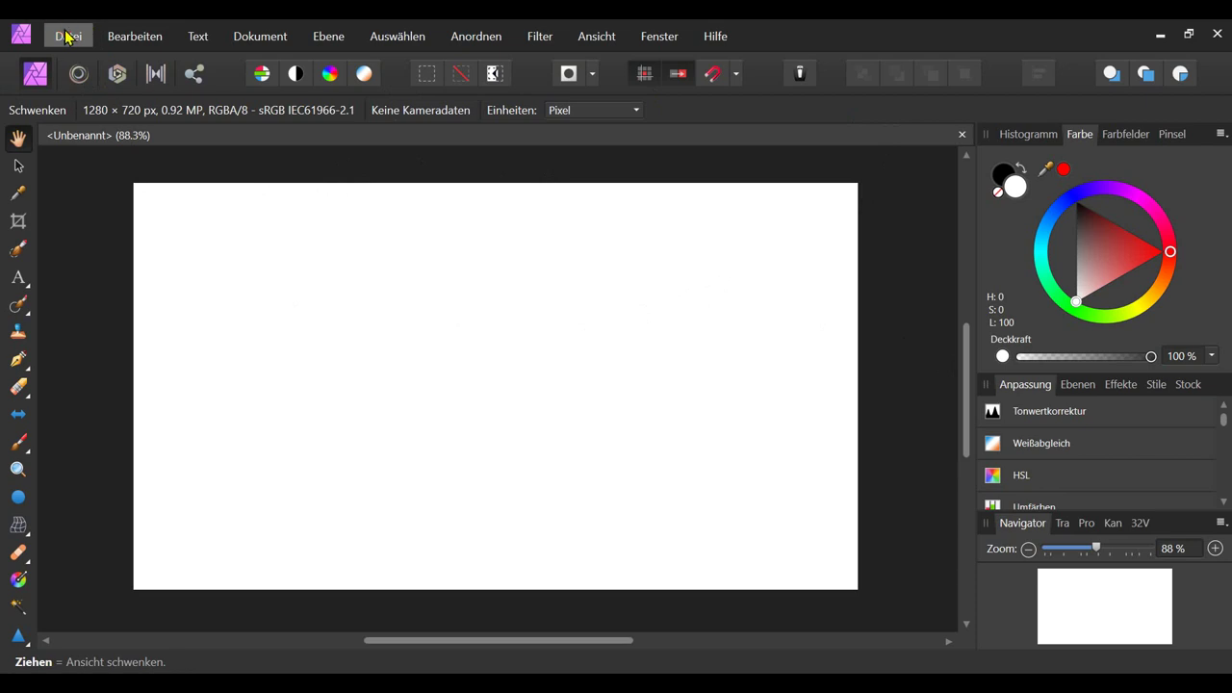
{"action": "left_click", "coordinate": [68, 37]}
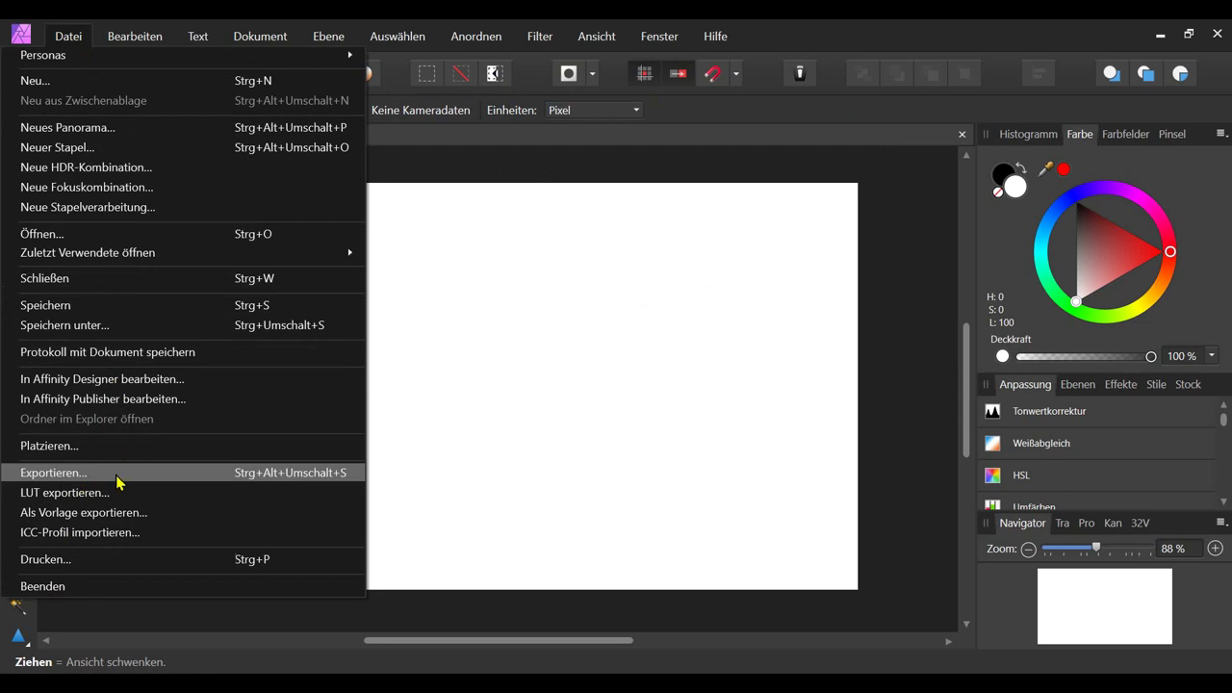
{"action": "left_click", "coordinate": [738, 181]}
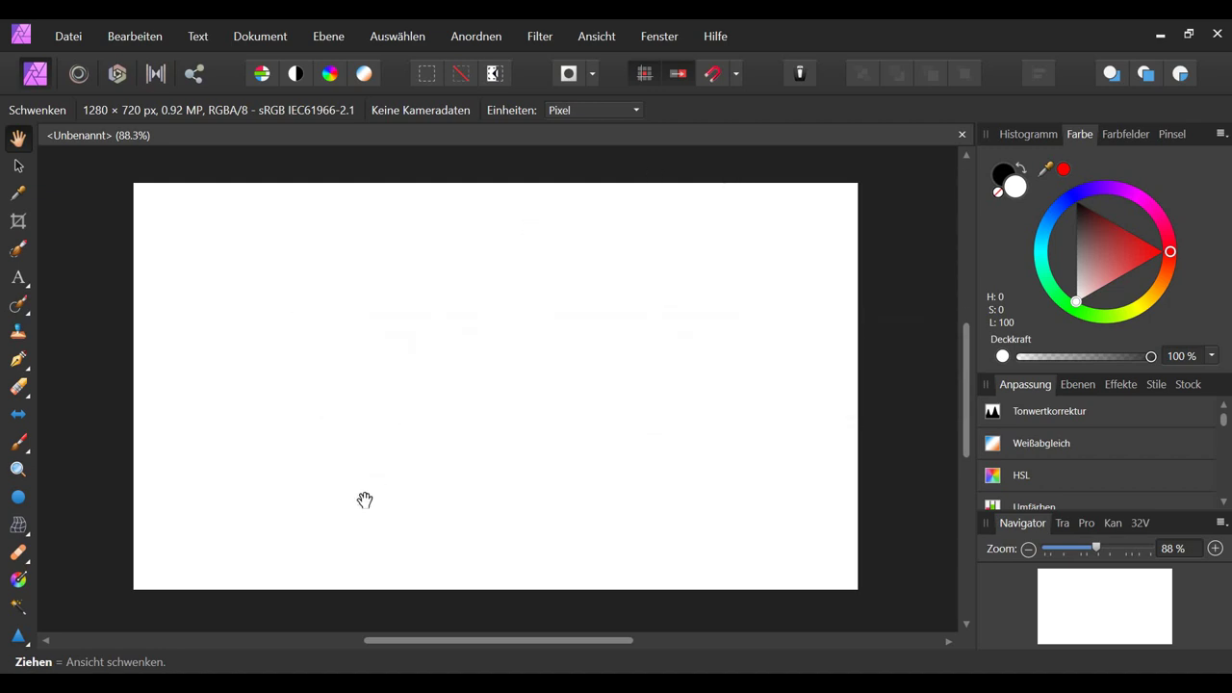
Try out the Text, Pinsel and Ellipse tools in turn
{"action": "left_click", "coordinate": [18, 281]}
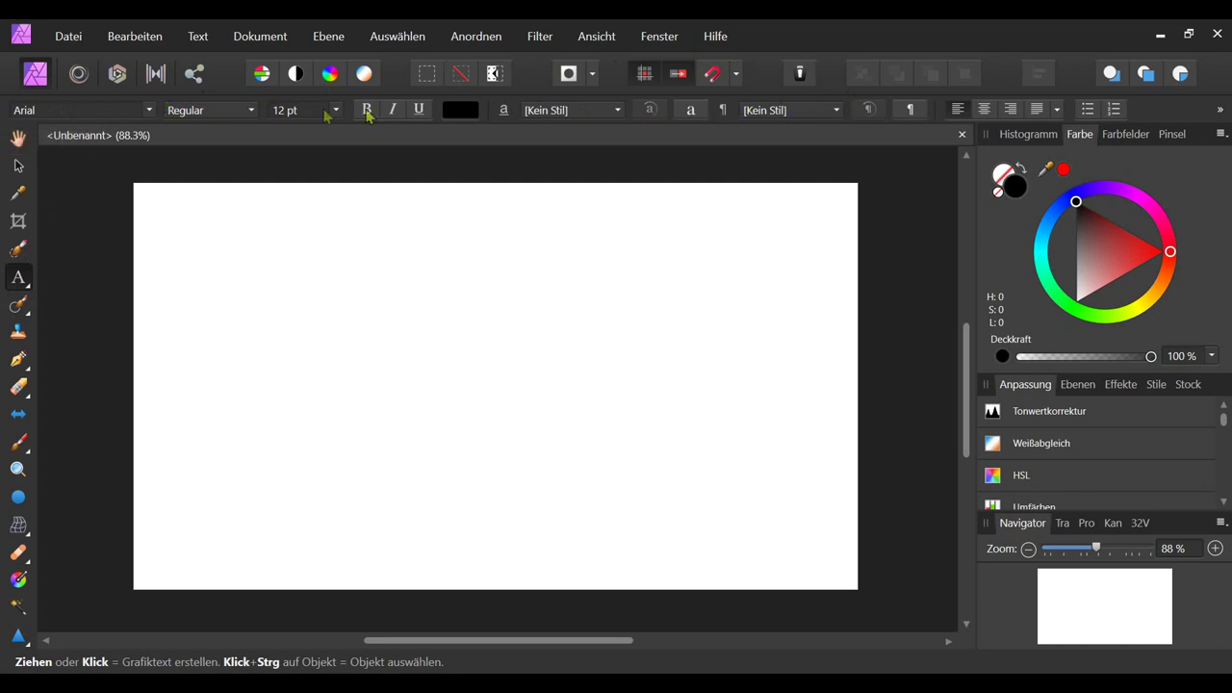
{"action": "left_click", "coordinate": [18, 441]}
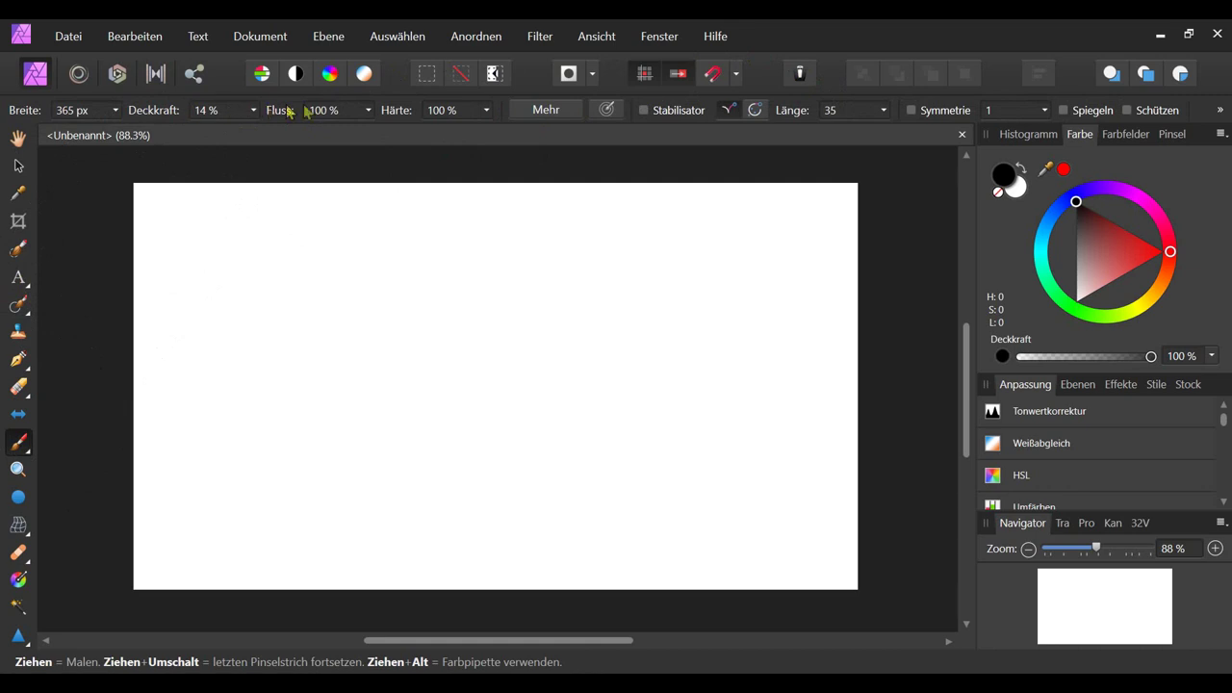
{"action": "left_click", "coordinate": [18, 497]}
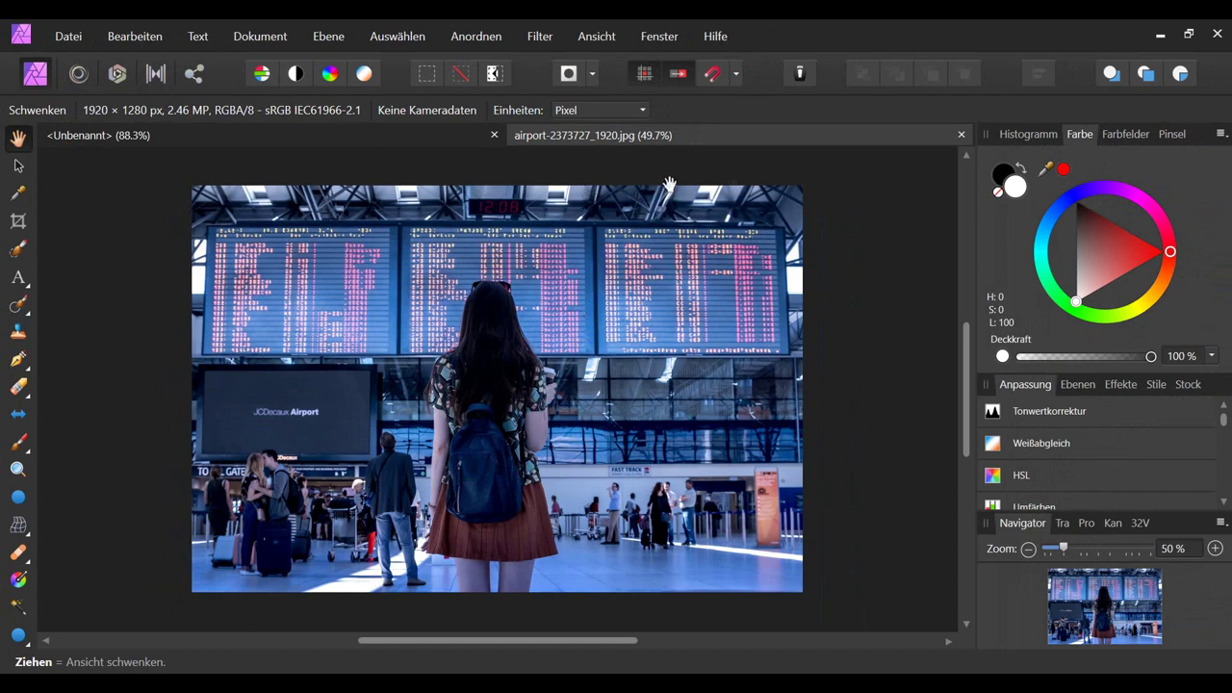
Paste the airport photo into the untitled 1280 × 720 document and move it to the upper-left
{"action": "left_click", "coordinate": [364, 142]}
{"action": "key", "text": "u"}
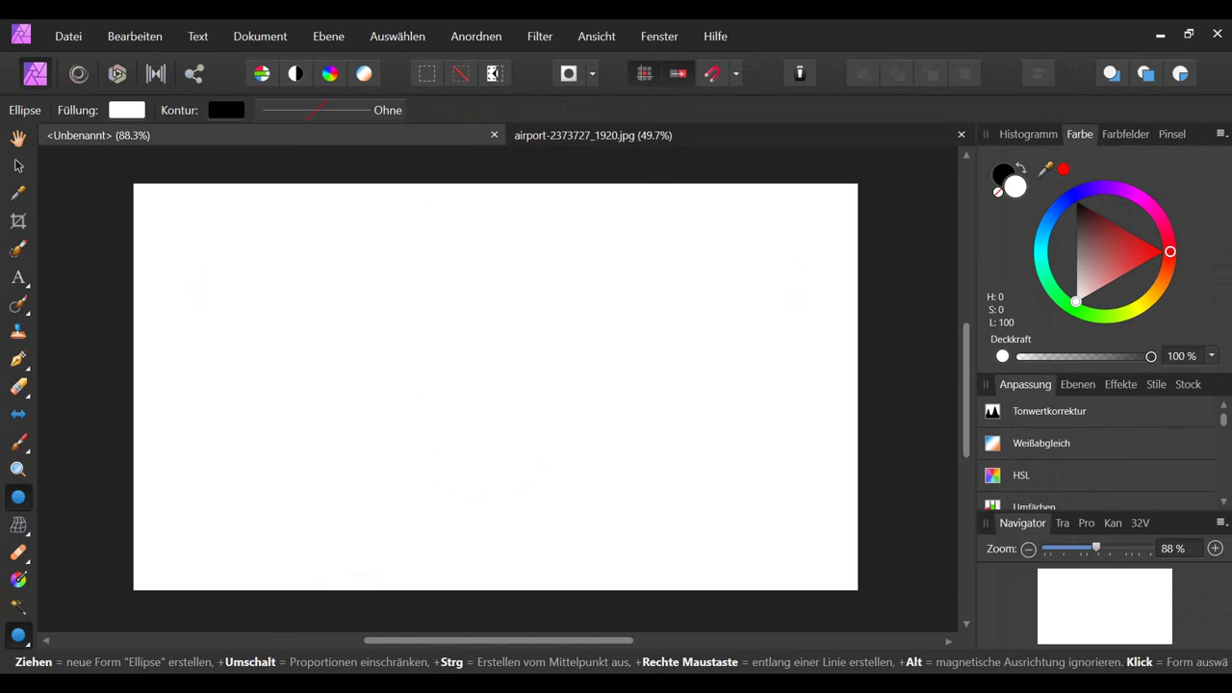
{"action": "key", "text": "ctrl+v"}
{"action": "key", "text": "v"}
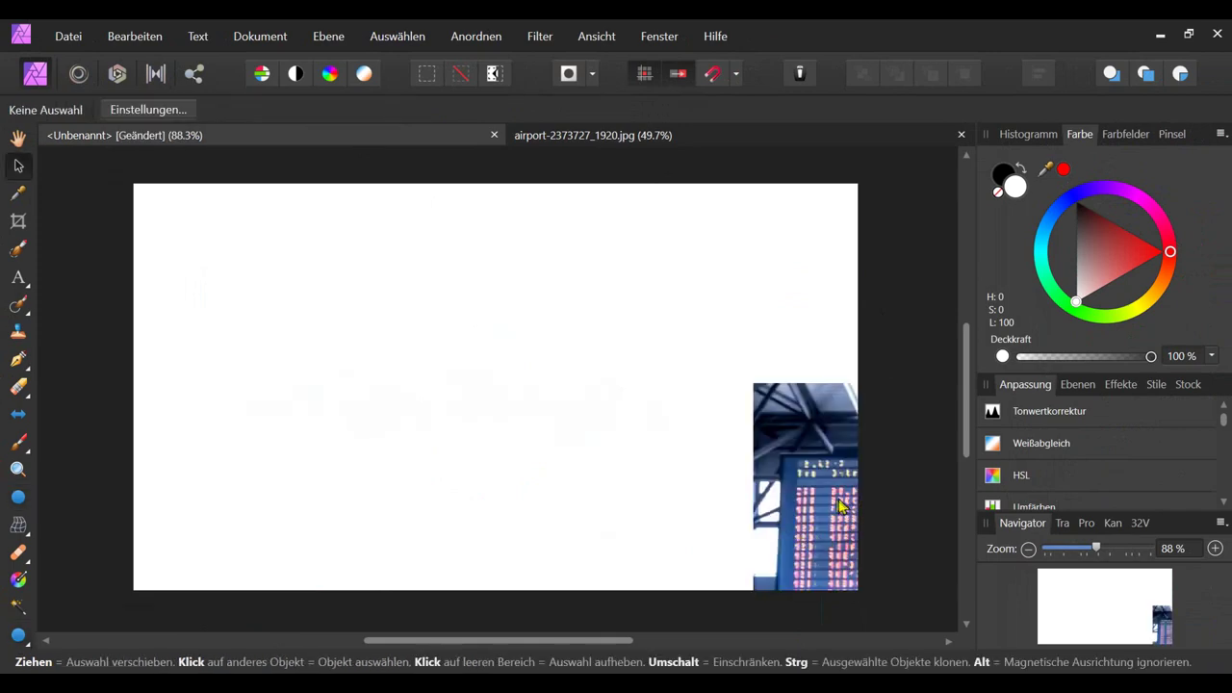
{"action": "mouse_move", "coordinate": [834, 508]}
{"action": "left_mouse_down"}
{"action": "mouse_move", "coordinate": [324, 369]}
{"action": "mouse_move", "coordinate": [233, 357]}
{"action": "mouse_move", "coordinate": [254, 352]}
{"action": "left_mouse_up"}
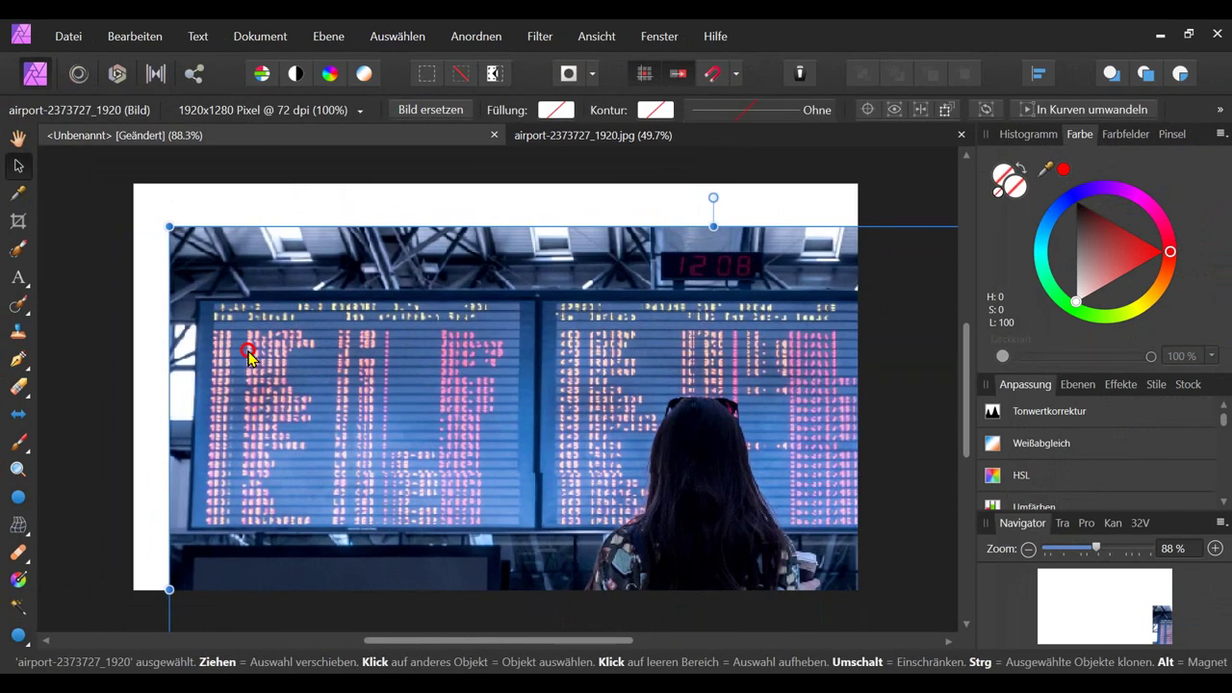
{"action": "scroll", "coordinate": [385, 393], "scroll_direction": "down", "scroll_amount": 10}
{"action": "scroll", "coordinate": [578, 428], "scroll_direction": "up", "scroll_amount": 6}
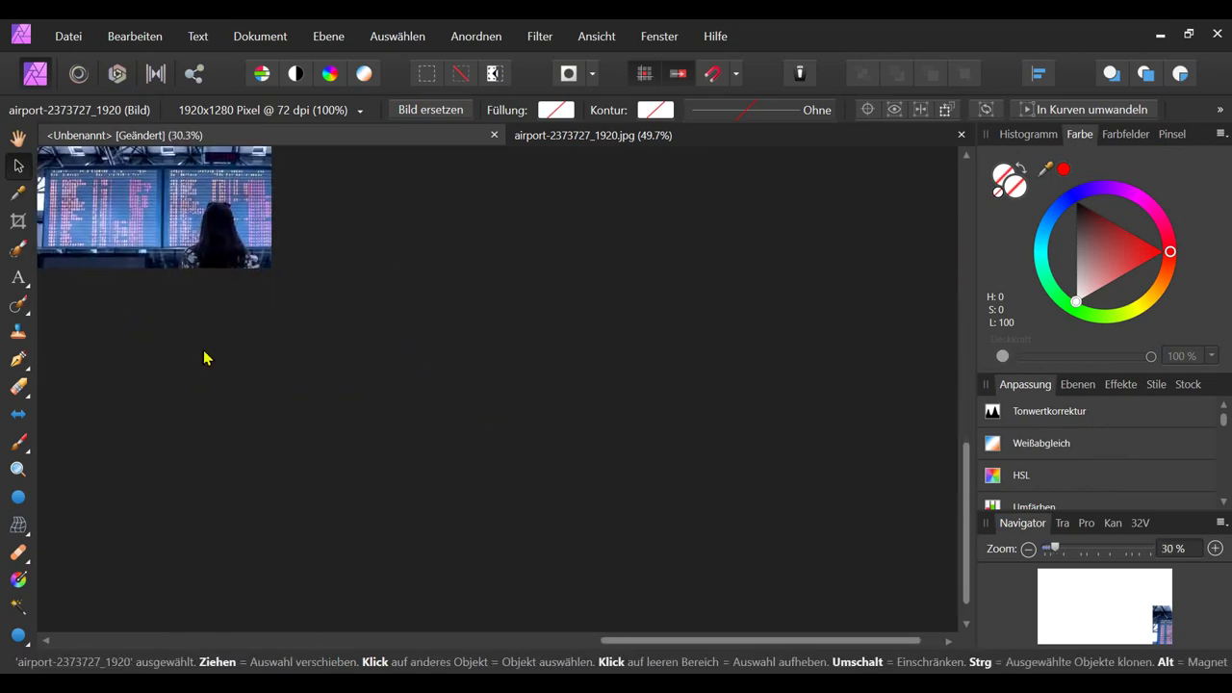
{"action": "left_click_drag", "start_coordinate": [203, 358], "coordinate": [514, 484]}
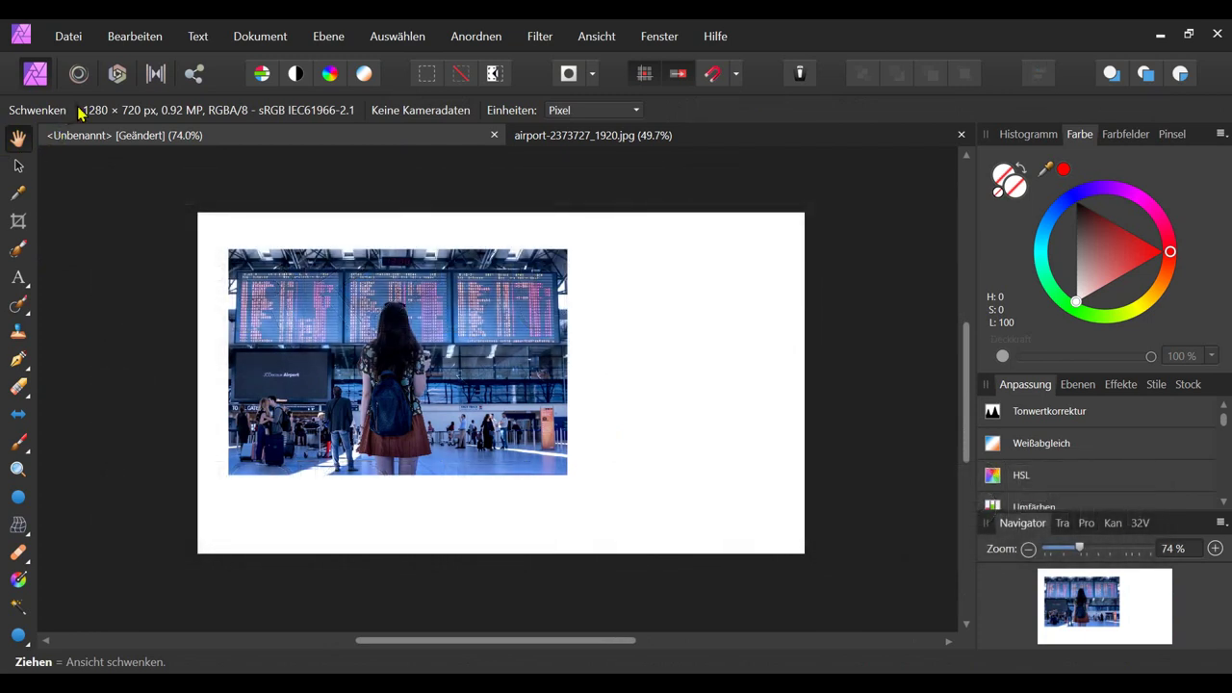
{"action": "left_click_drag", "start_coordinate": [464, 354], "coordinate": [455, 362]}
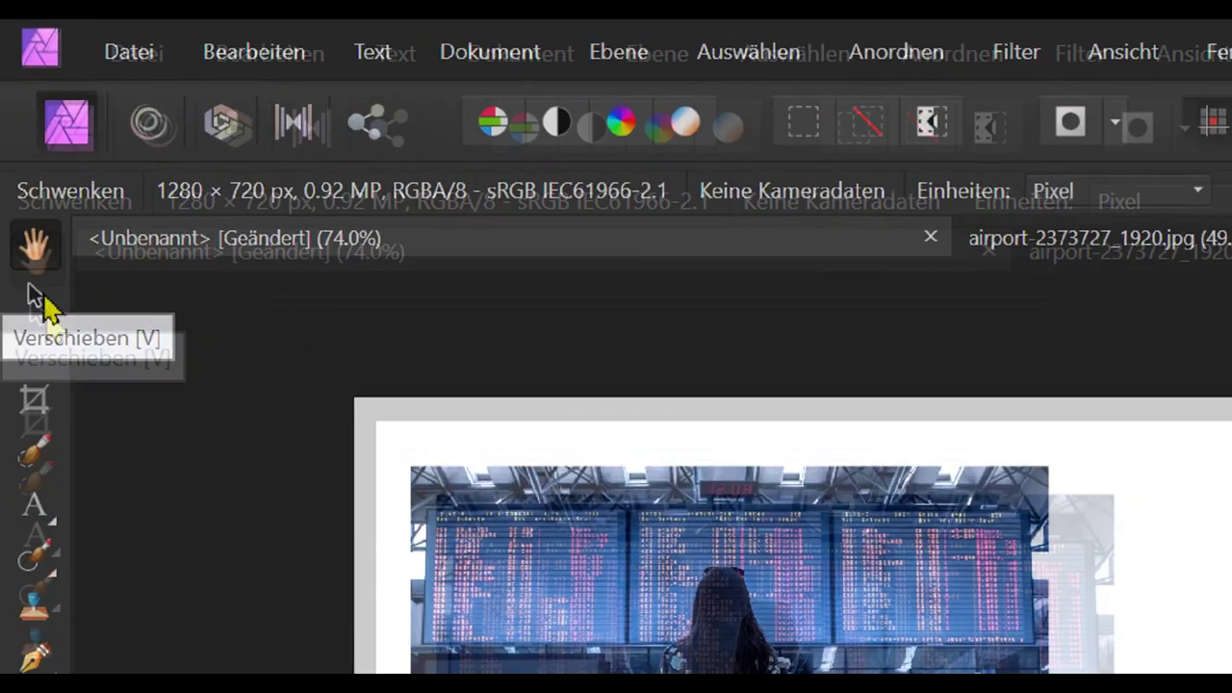
Move the airport image toward the page centre, shrink it, rotate it slightly and skew it
{"action": "left_click", "coordinate": [19, 166]}
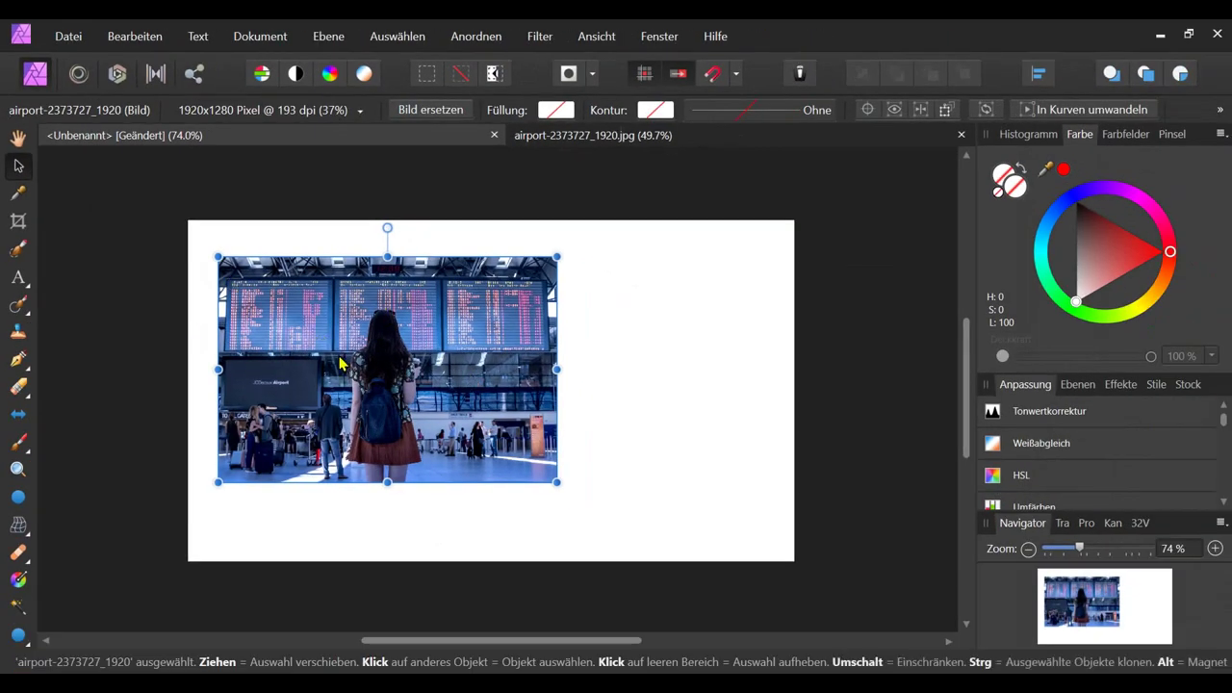
{"action": "mouse_move", "coordinate": [340, 355]}
{"action": "left_mouse_down"}
{"action": "mouse_move", "coordinate": [612, 383]}
{"action": "mouse_move", "coordinate": [419, 413]}
{"action": "left_mouse_up"}
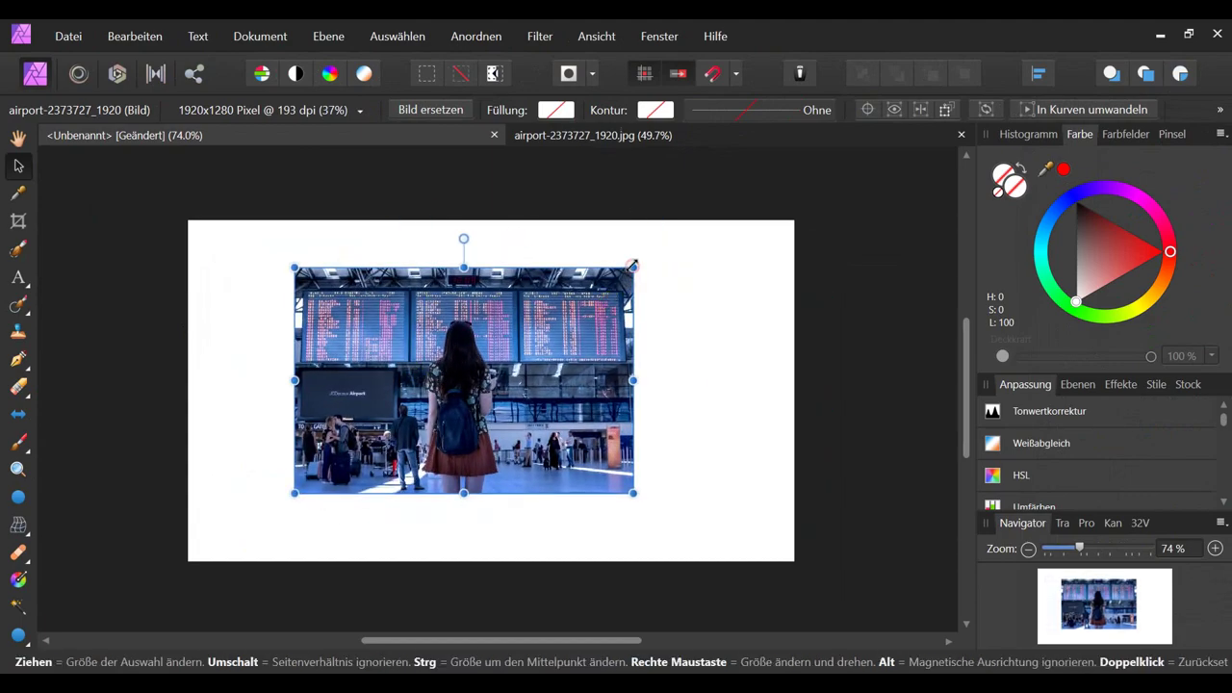
{"action": "left_click_drag", "start_coordinate": [632, 268], "coordinate": [597, 291]}
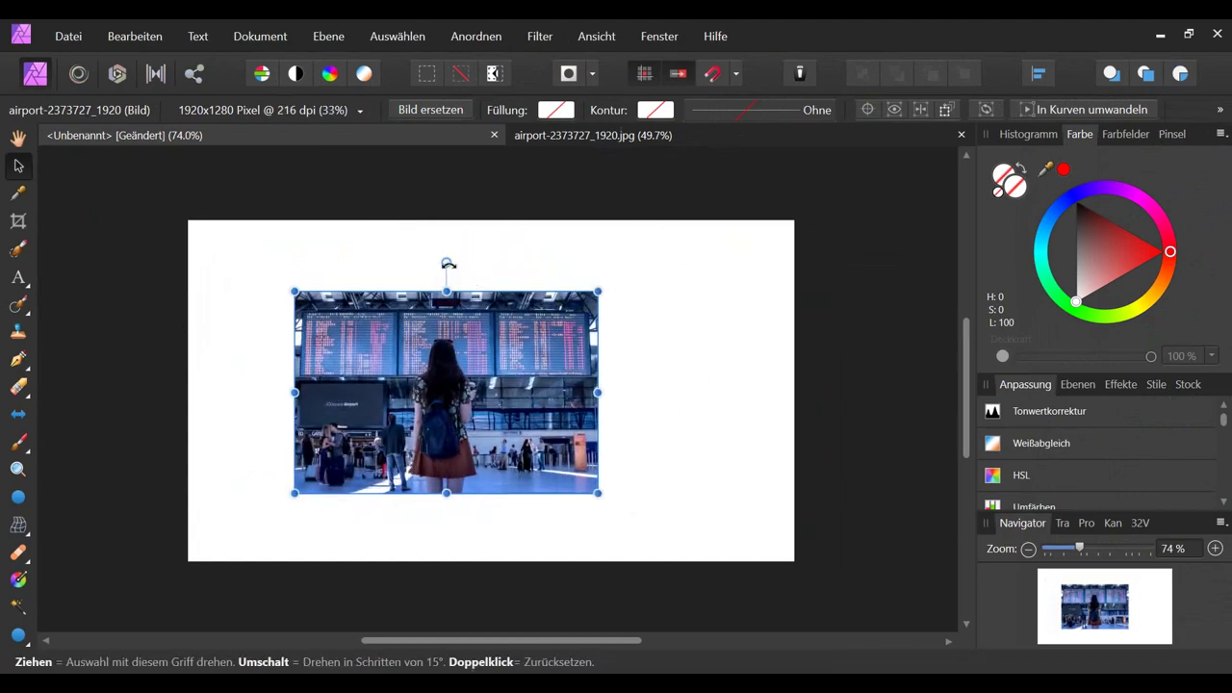
{"action": "left_click_drag", "start_coordinate": [447, 262], "coordinate": [456, 260]}
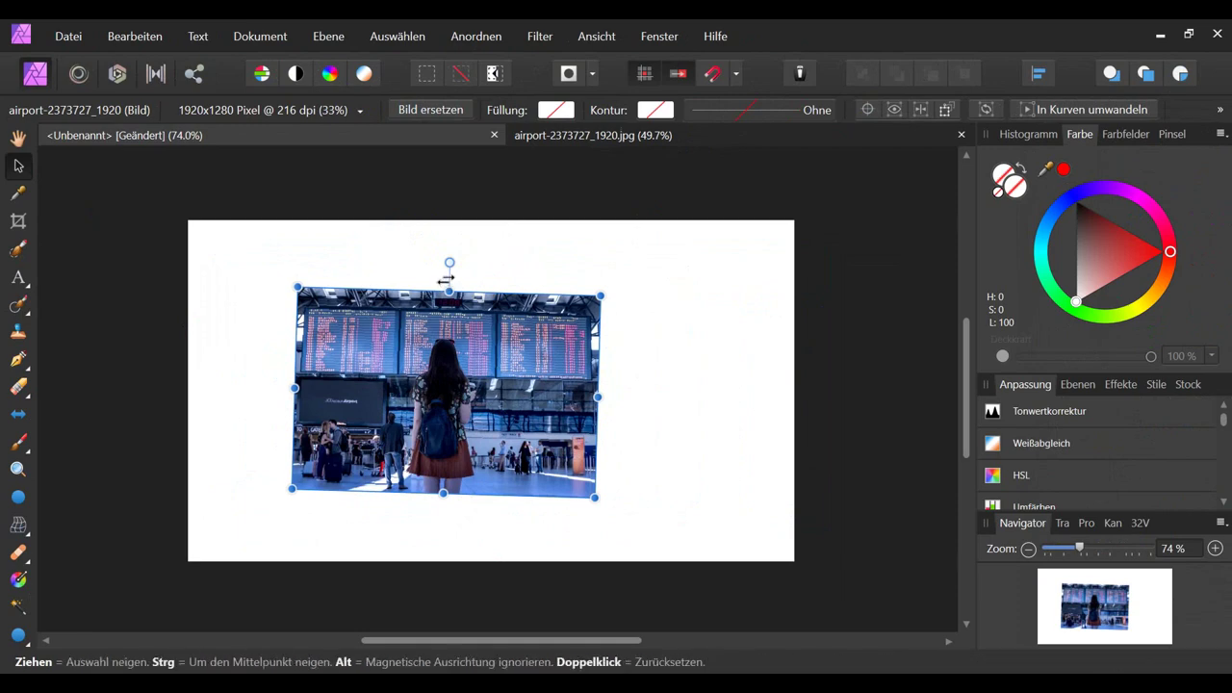
{"action": "mouse_move", "coordinate": [447, 280]}
{"action": "left_mouse_down"}
{"action": "mouse_move", "coordinate": [492, 277]}
{"action": "mouse_move", "coordinate": [404, 287]}
{"action": "mouse_move", "coordinate": [503, 292]}
{"action": "mouse_move", "coordinate": [447, 301]}
{"action": "left_mouse_up"}
{"action": "mouse_move", "coordinate": [511, 422]}
{"action": "left_mouse_down"}
{"action": "mouse_move", "coordinate": [477, 395]}
{"action": "mouse_move", "coordinate": [581, 424]}
{"action": "left_mouse_up"}
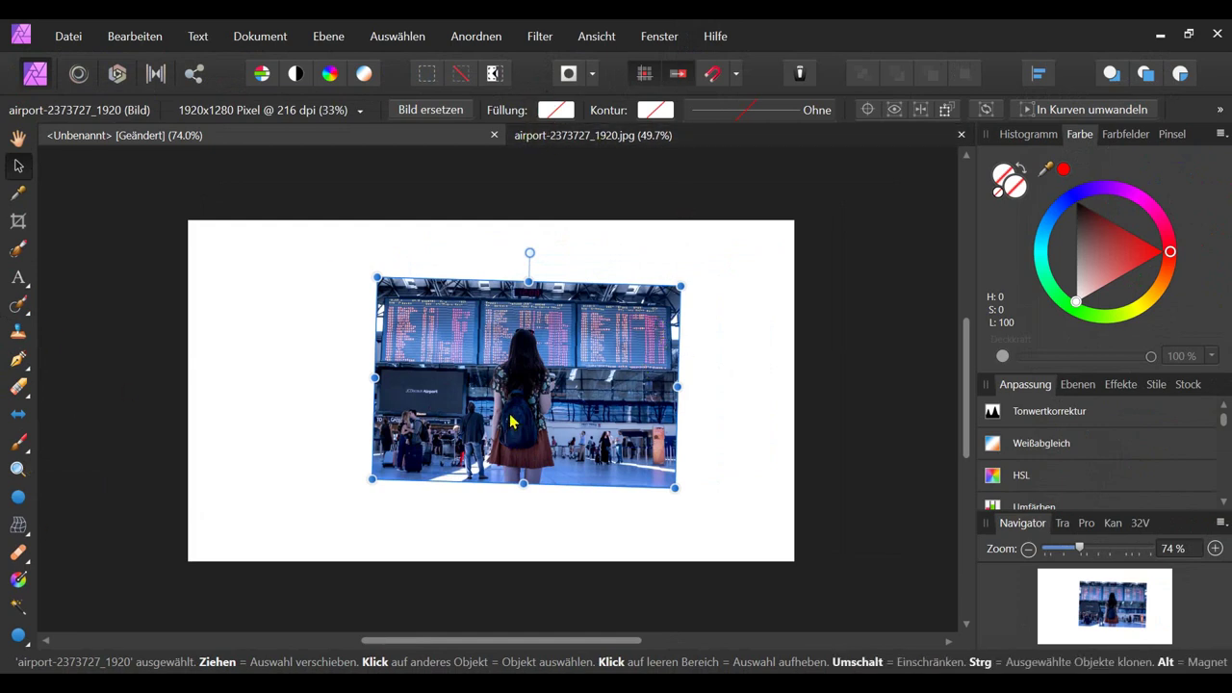
Zoom around to inspect the transformed image, then return to the Move tool and show the layers
{"action": "scroll", "coordinate": [521, 430], "scroll_direction": "up", "scroll_amount": 2}
{"action": "scroll", "coordinate": [521, 430], "scroll_direction": "up", "scroll_amount": 1}
{"action": "scroll", "coordinate": [520, 430], "scroll_direction": "up", "scroll_amount": 2}
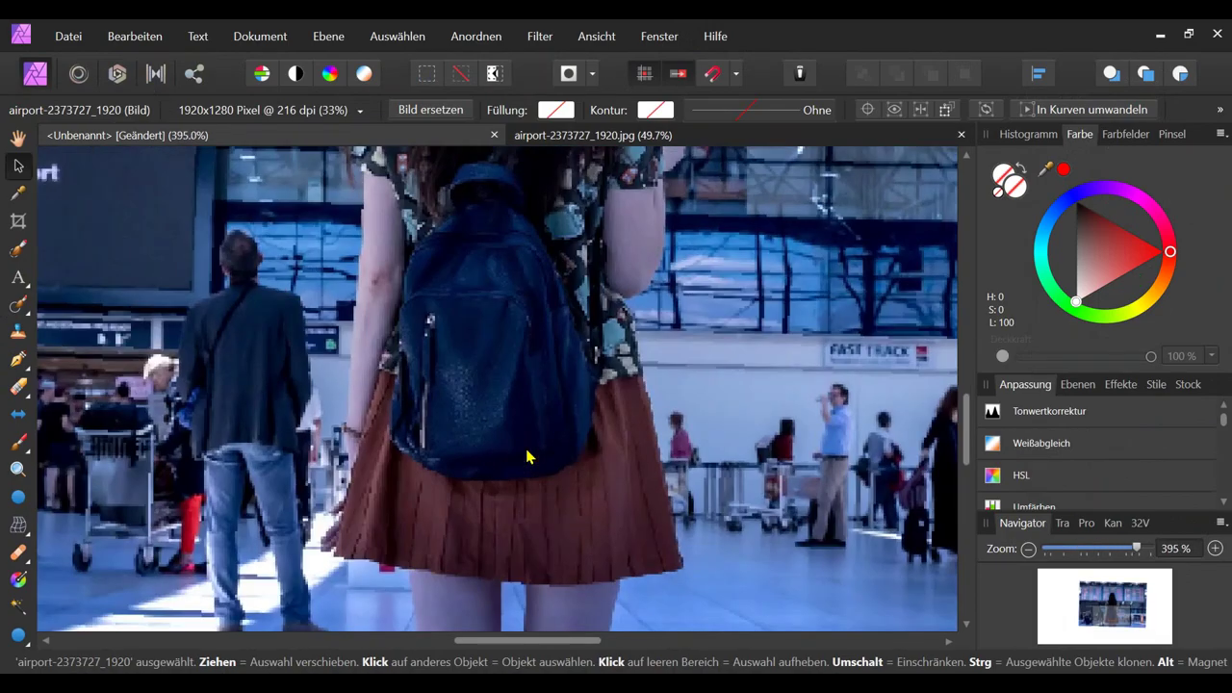
{"action": "scroll", "coordinate": [528, 456], "scroll_direction": "down", "scroll_amount": 3}
{"action": "scroll", "coordinate": [528, 456], "scroll_direction": "up", "scroll_amount": 3}
{"action": "scroll", "coordinate": [527, 456], "scroll_direction": "down", "scroll_amount": 6}
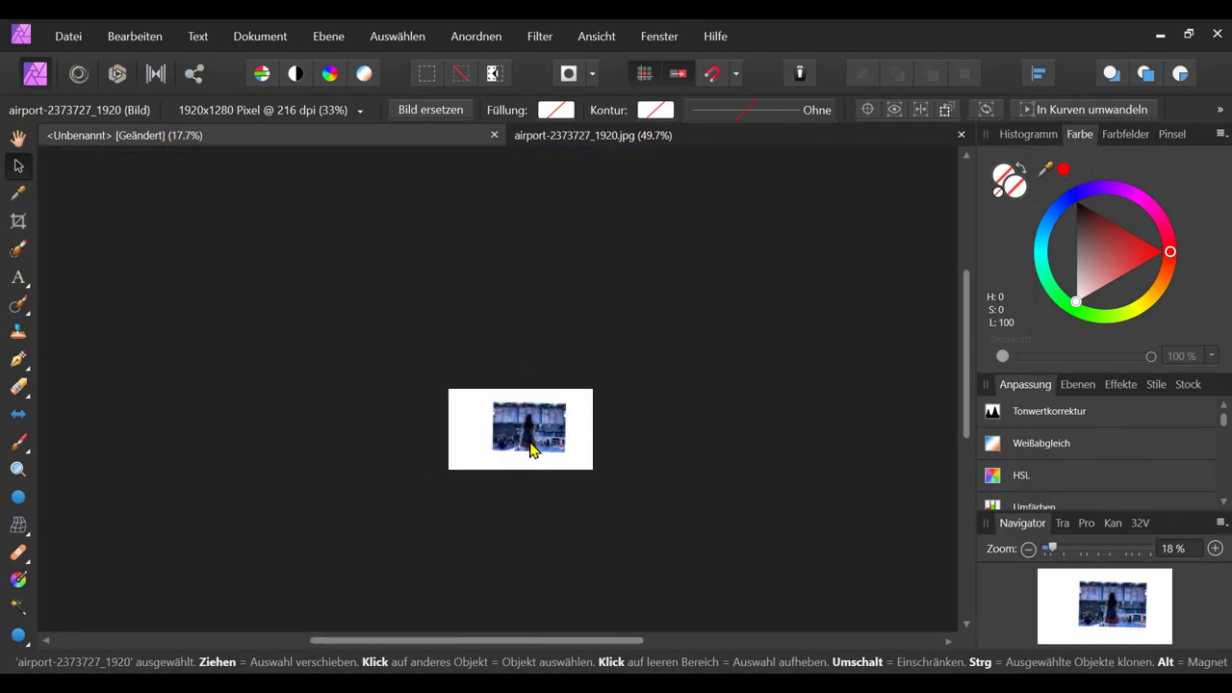
{"action": "scroll", "coordinate": [530, 450], "scroll_direction": "up", "scroll_amount": 3}
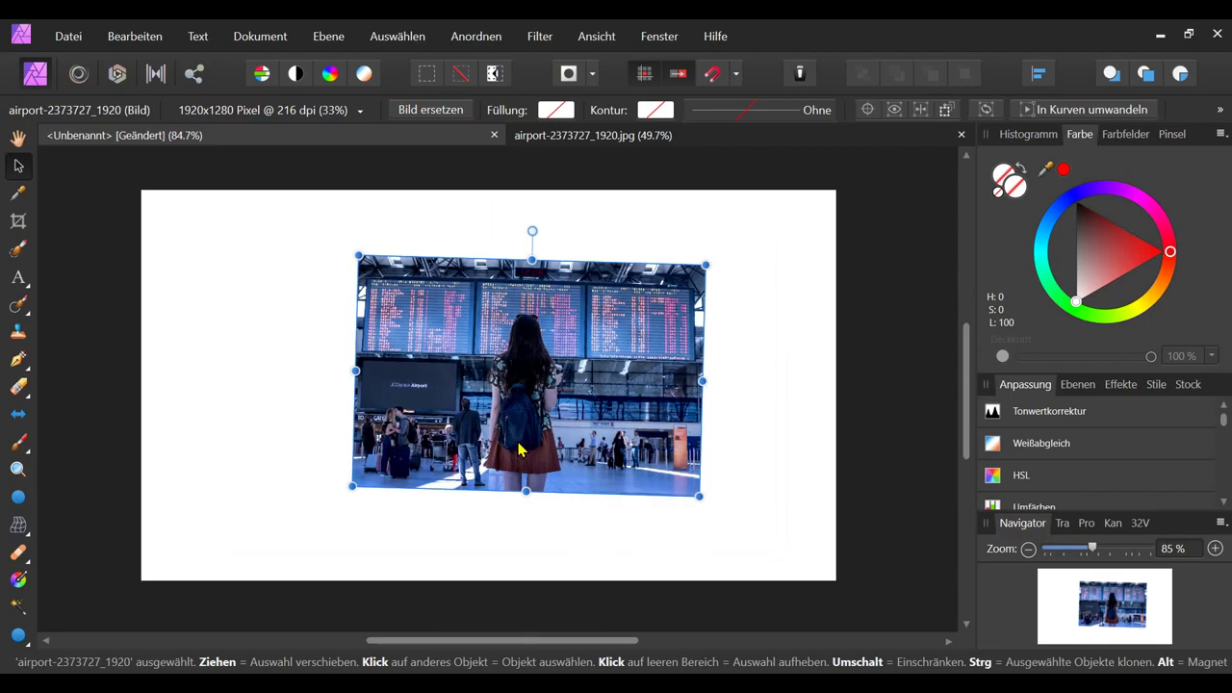
{"action": "scroll", "coordinate": [530, 415], "scroll_direction": "up", "scroll_amount": 2}
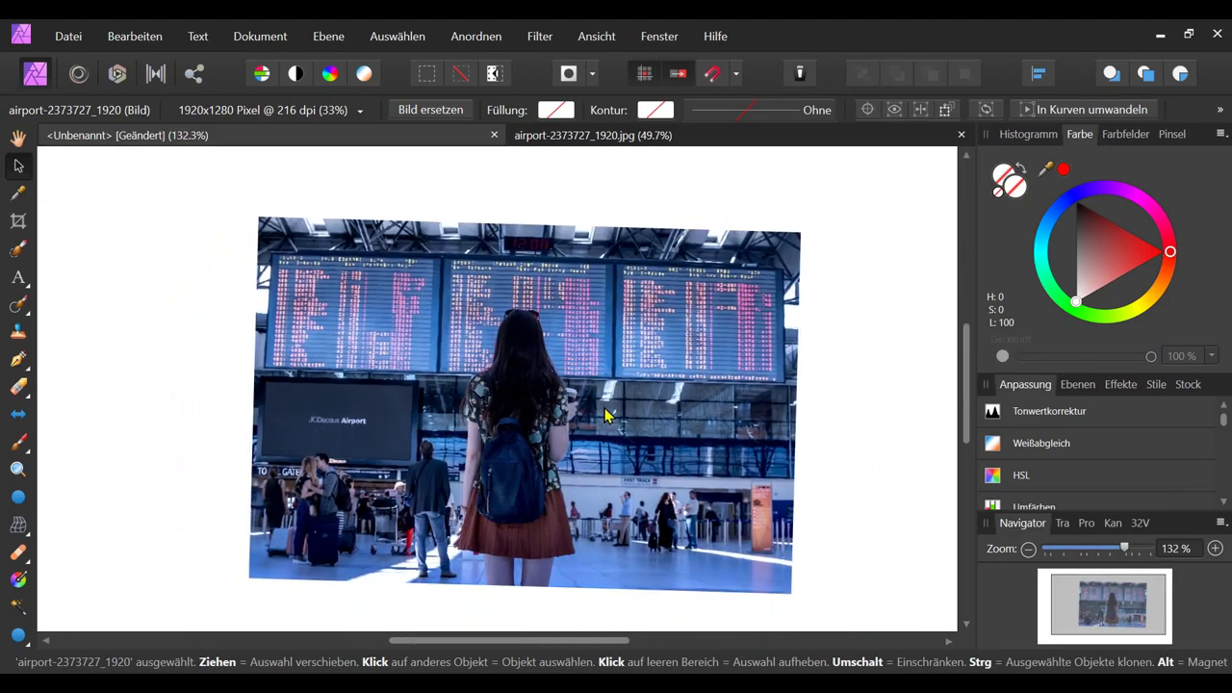
{"action": "scroll", "coordinate": [559, 395], "scroll_direction": "down", "scroll_amount": 2}
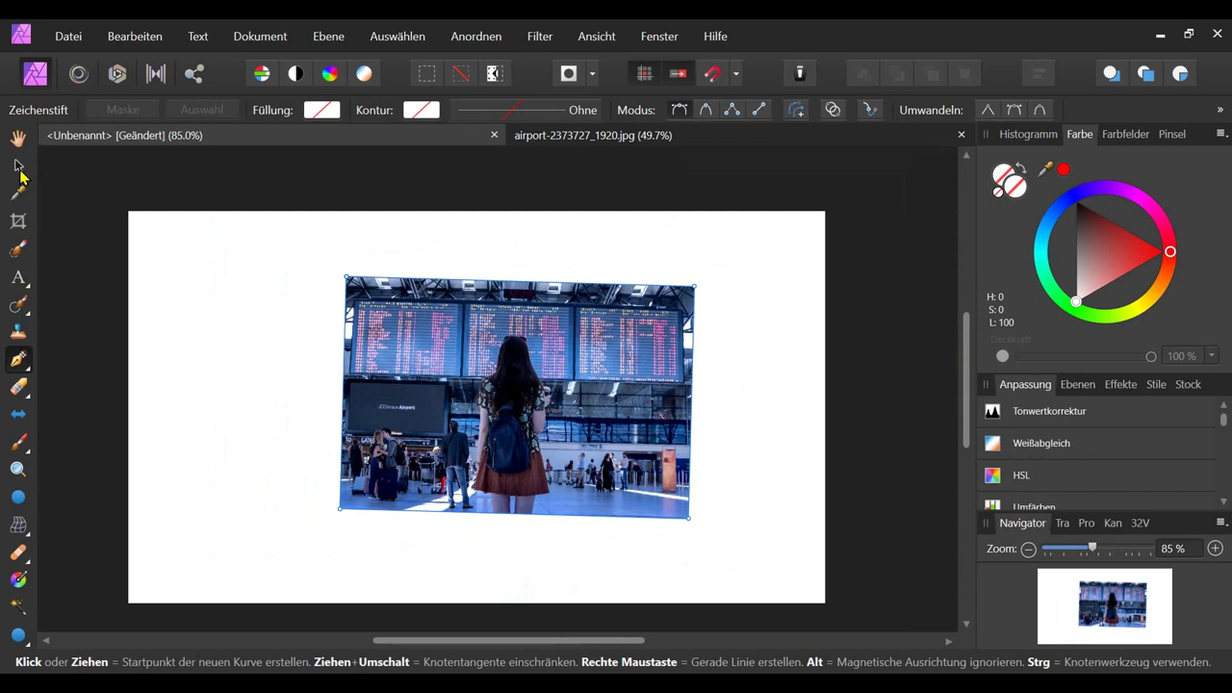
{"action": "left_click", "coordinate": [18, 167]}
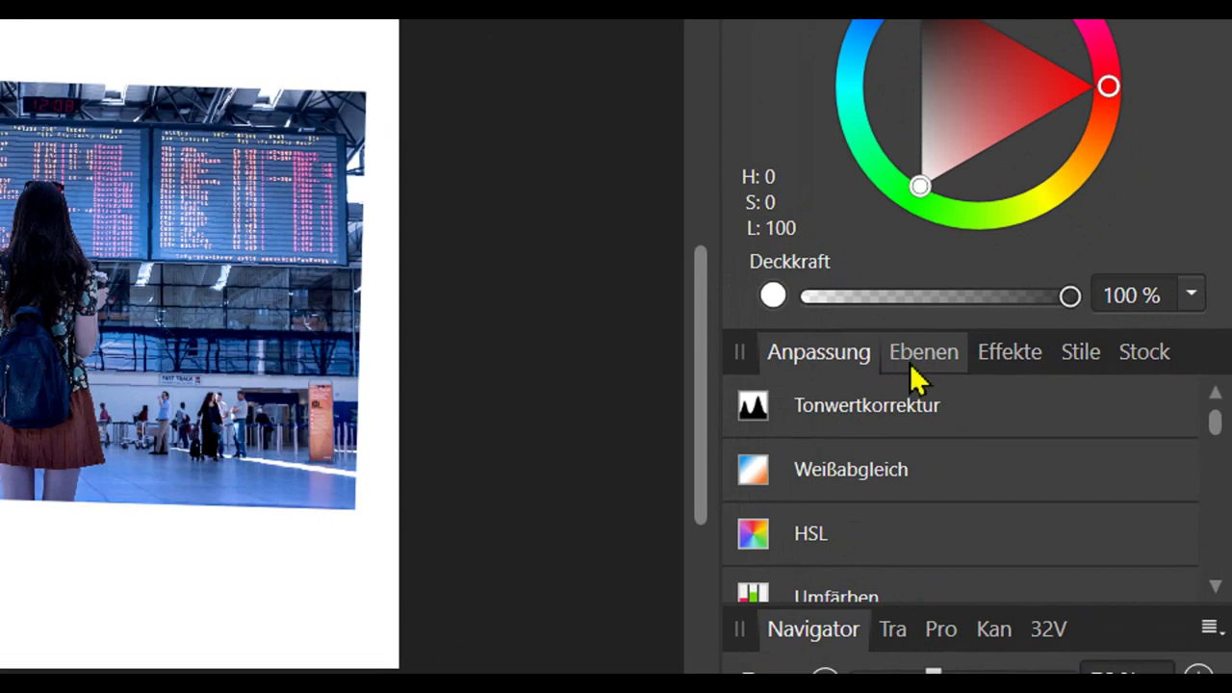
{"action": "left_click", "coordinate": [915, 354]}
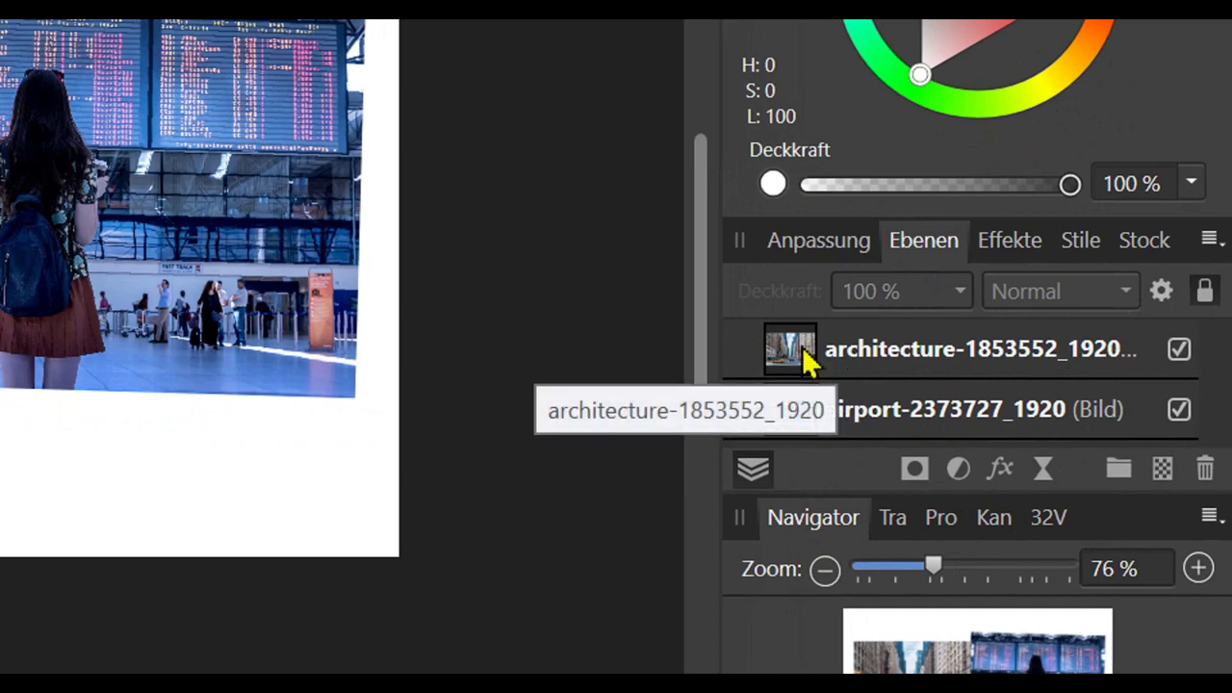
Select the architecture-1853552_1920 layer in the Ebenen panel
{"action": "left_click", "coordinate": [823, 349]}
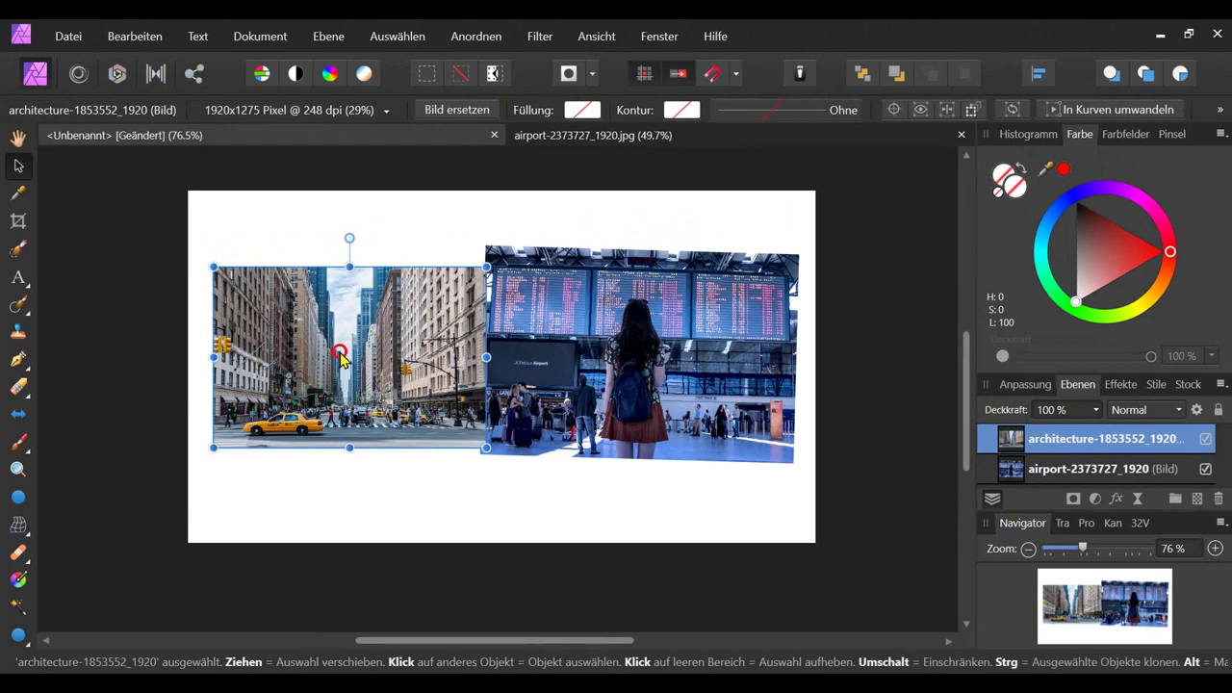
Drag the street photo over the airport image and move its layer below the airport layer
{"action": "left_click_drag", "start_coordinate": [339, 353], "coordinate": [601, 358]}
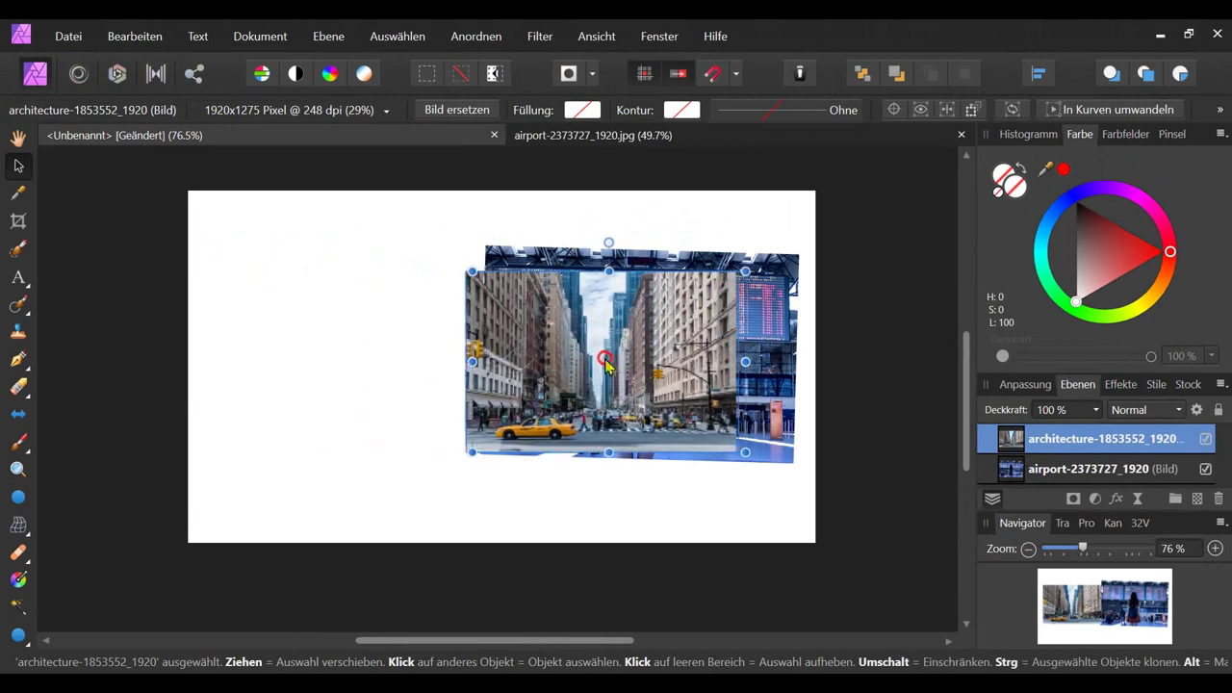
{"action": "left_click_drag", "start_coordinate": [601, 358], "coordinate": [642, 363]}
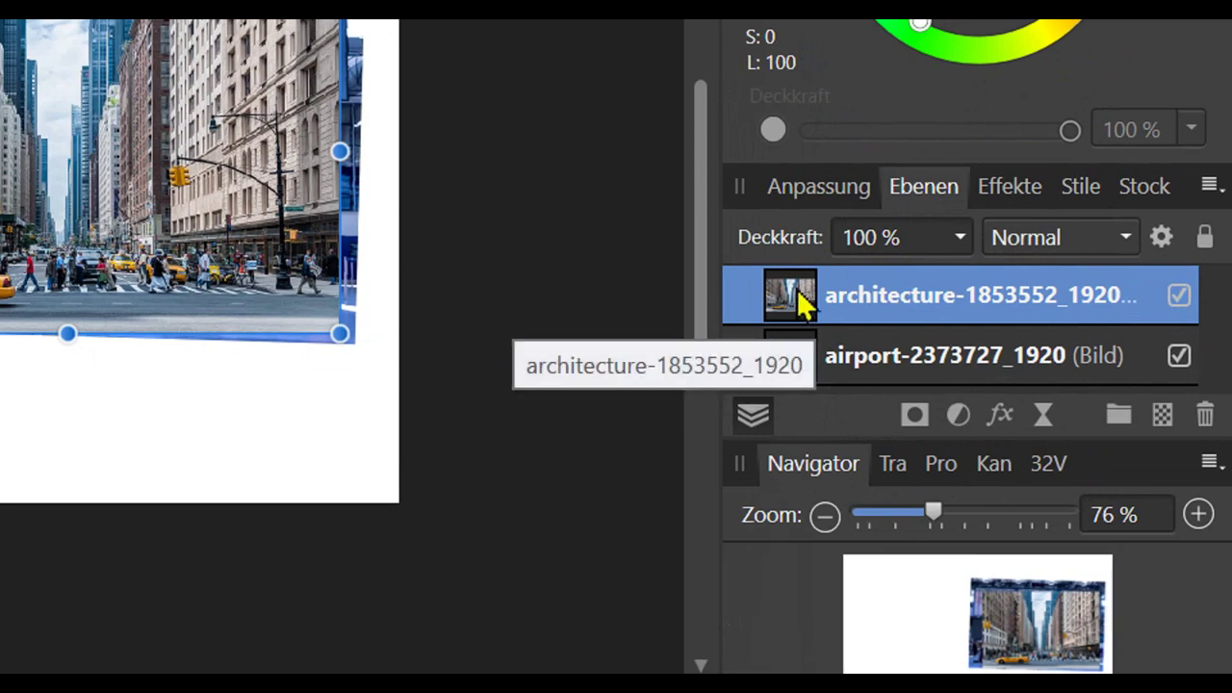
{"action": "left_click", "coordinate": [789, 289]}
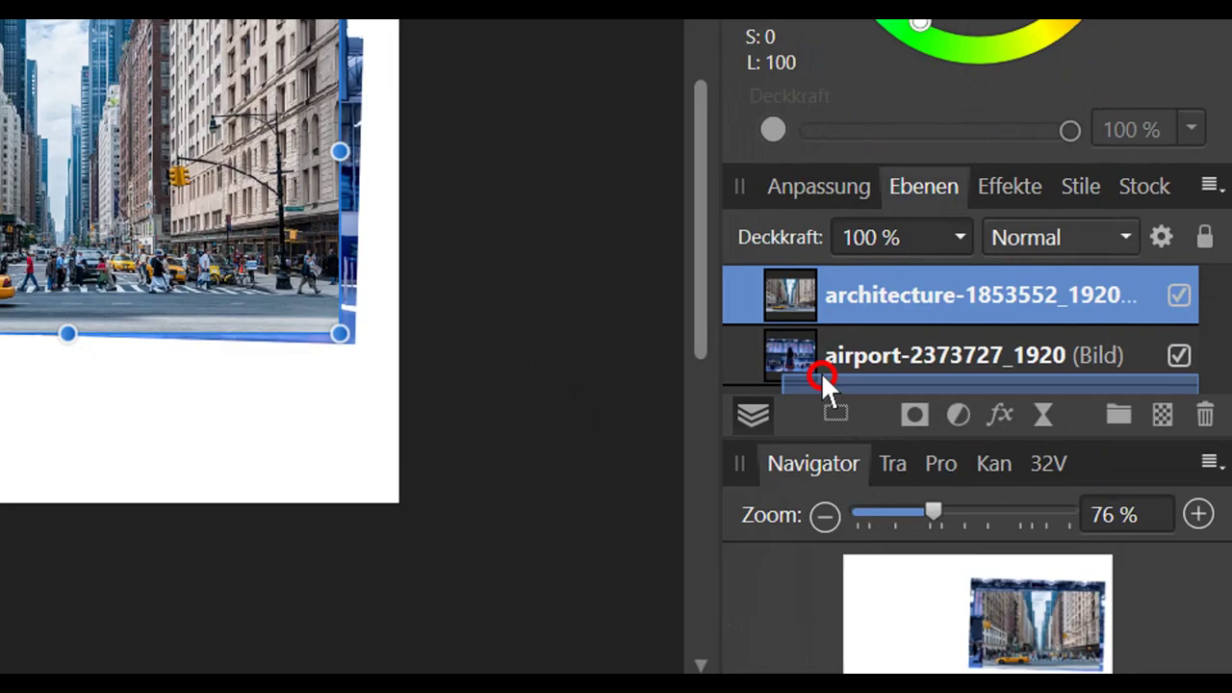
{"action": "left_click_drag", "start_coordinate": [791, 293], "coordinate": [819, 390]}
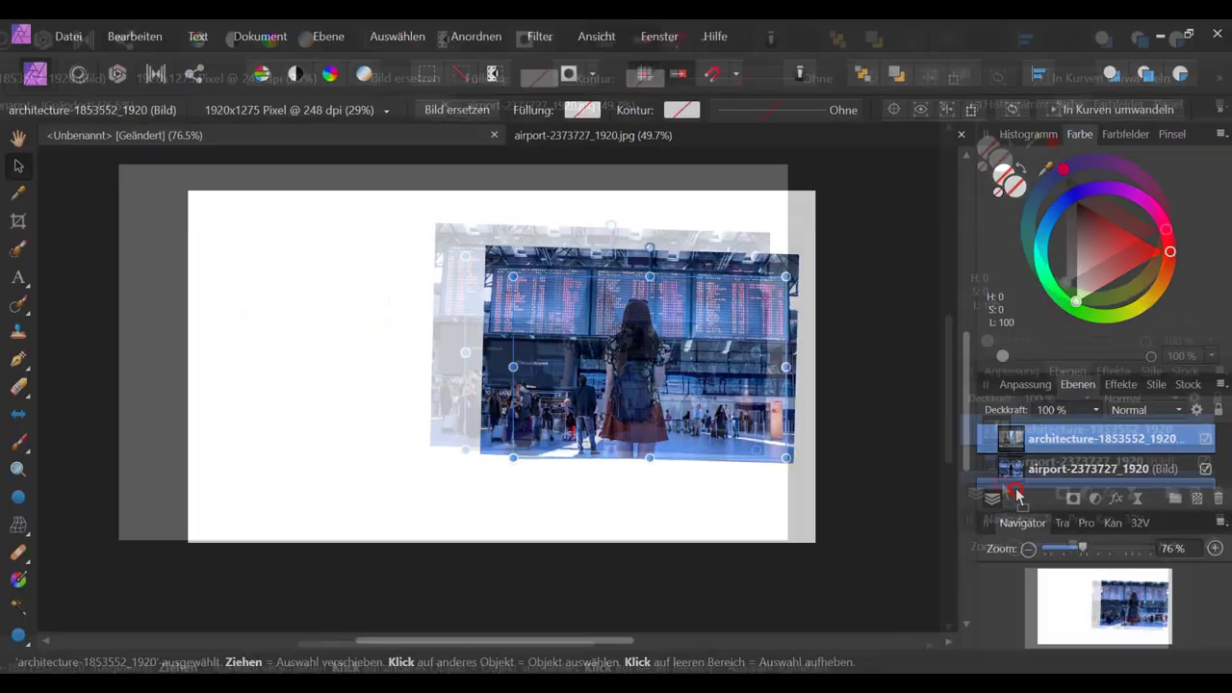
{"action": "left_click_drag", "start_coordinate": [1020, 498], "coordinate": [1021, 498]}
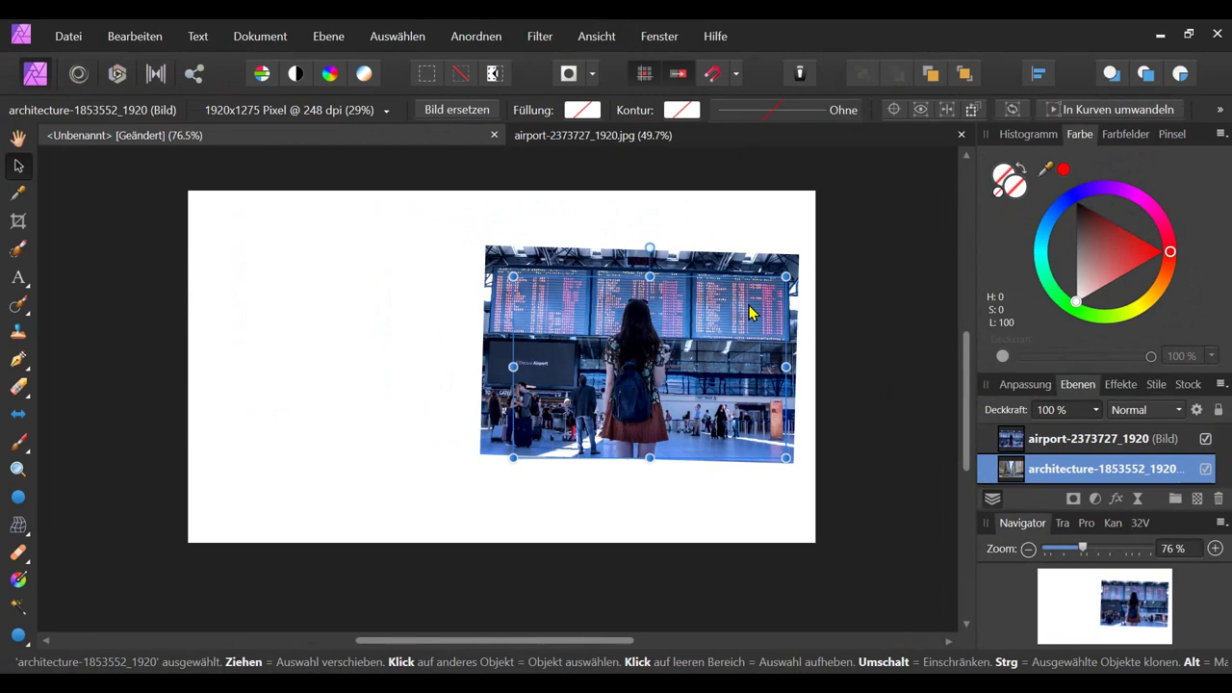
Move the airport image to the page's left and hide the airport photo layer
{"action": "left_click", "coordinate": [777, 210]}
{"action": "left_click", "coordinate": [785, 298]}
{"action": "left_click_drag", "start_coordinate": [785, 299], "coordinate": [541, 304]}
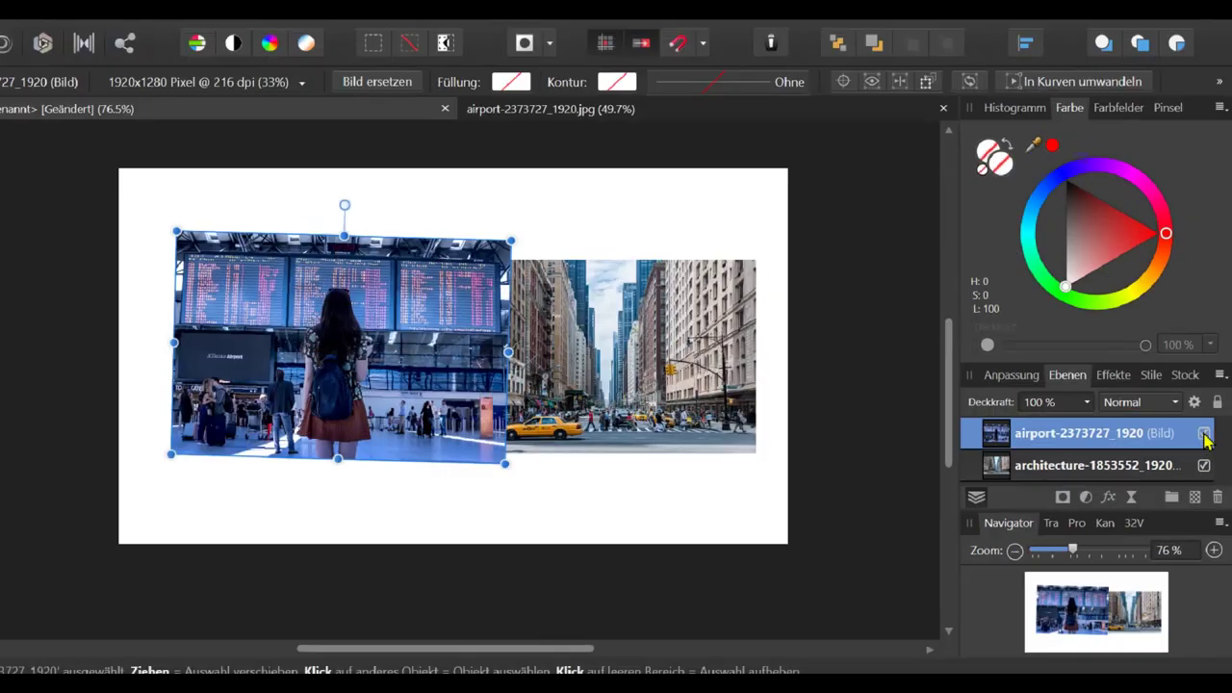
{"action": "left_click", "coordinate": [1204, 434]}
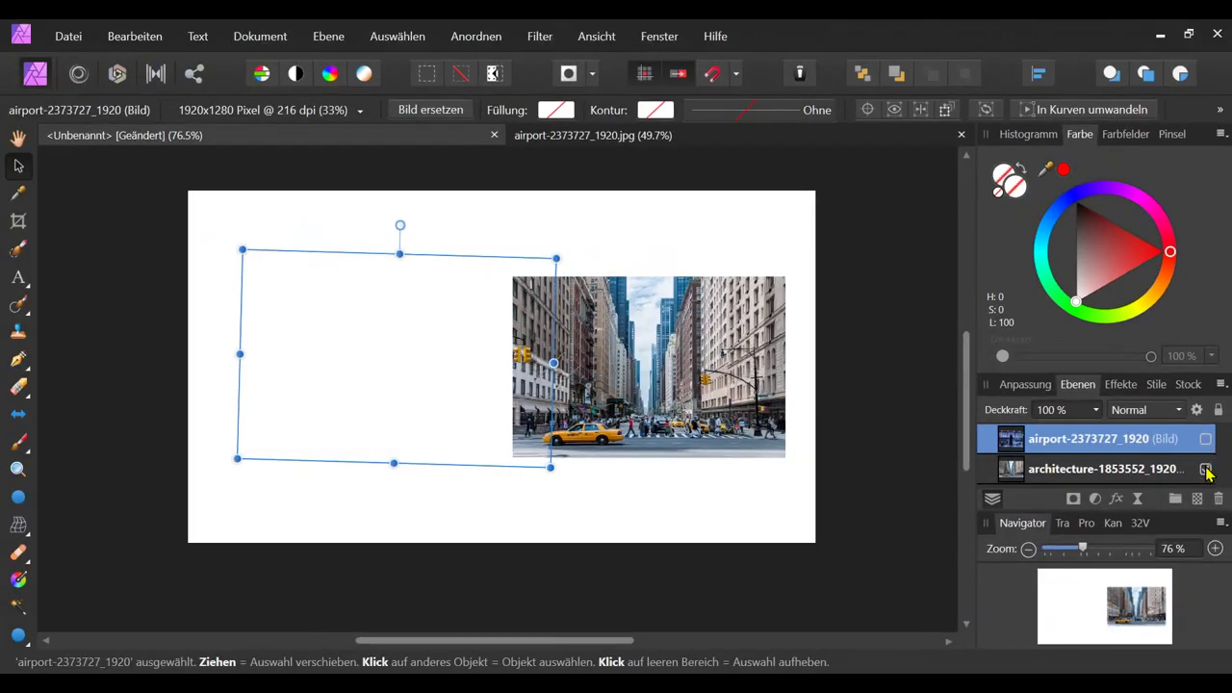
Make both photo layers visible and preview the airport photo's overlap by adjusting its opacity
{"action": "left_click", "coordinate": [1205, 469]}
{"action": "left_click", "coordinate": [1205, 439]}
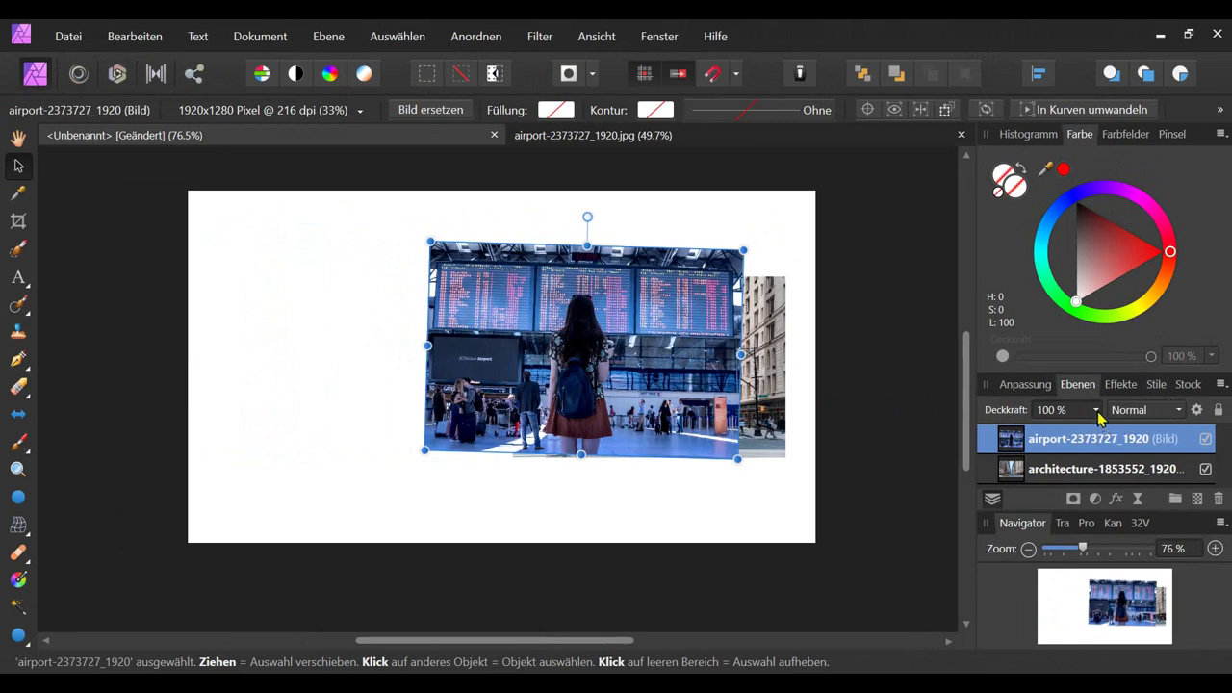
{"action": "left_click", "coordinate": [1096, 411]}
{"action": "left_click_drag", "start_coordinate": [1099, 432], "coordinate": [1036, 433]}
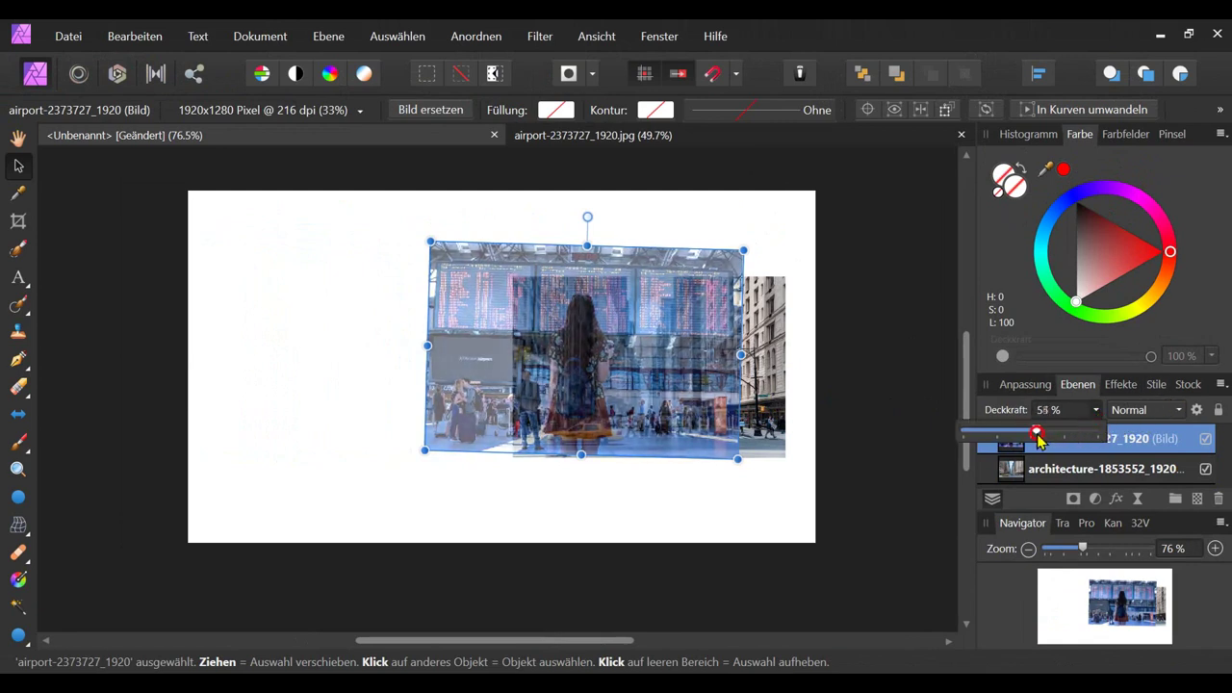
{"action": "left_click_drag", "start_coordinate": [1038, 441], "coordinate": [1100, 433]}
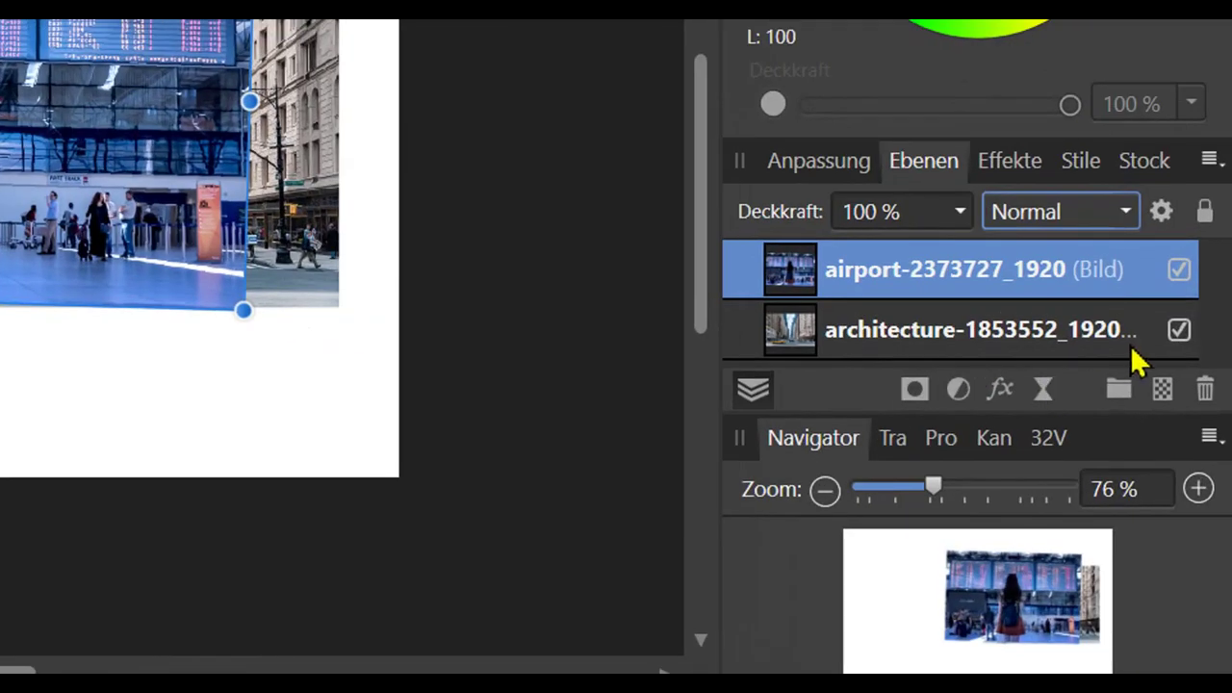
Select the airport and street photo layers and group them together
{"action": "left_click", "coordinate": [1163, 389]}
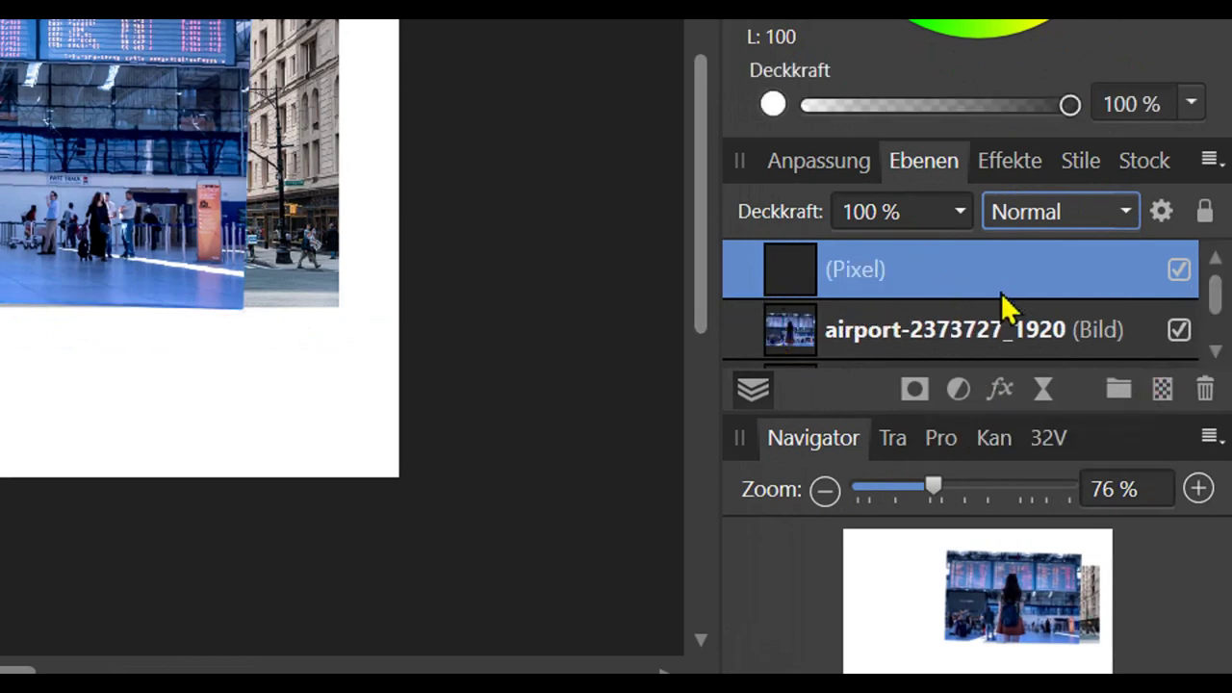
{"action": "left_click", "coordinate": [1216, 351]}
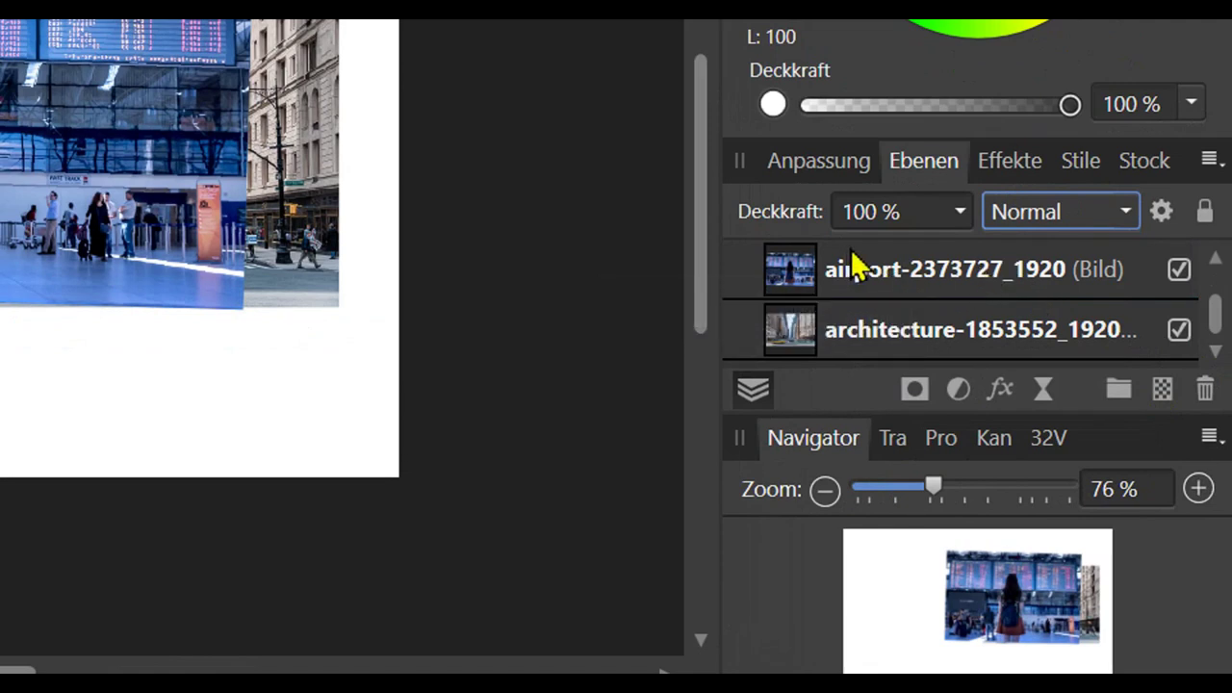
{"action": "left_click", "coordinate": [800, 258]}
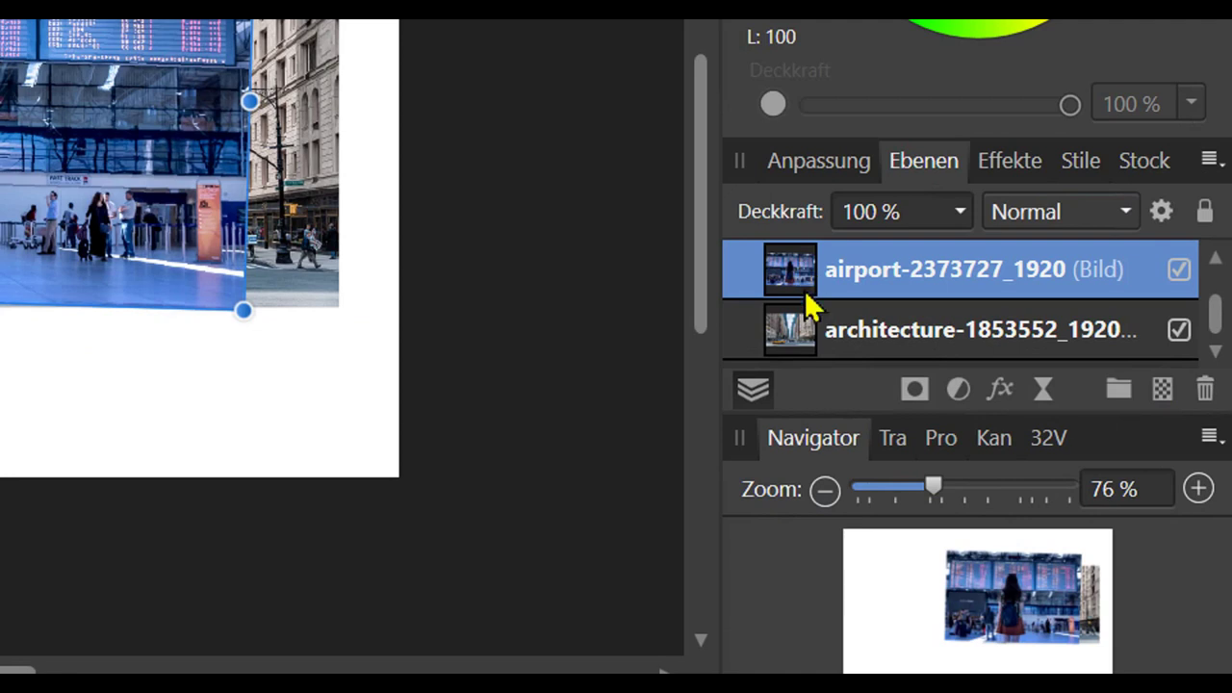
{"action": "left_click", "coordinate": [807, 332], "text": "ctrl"}
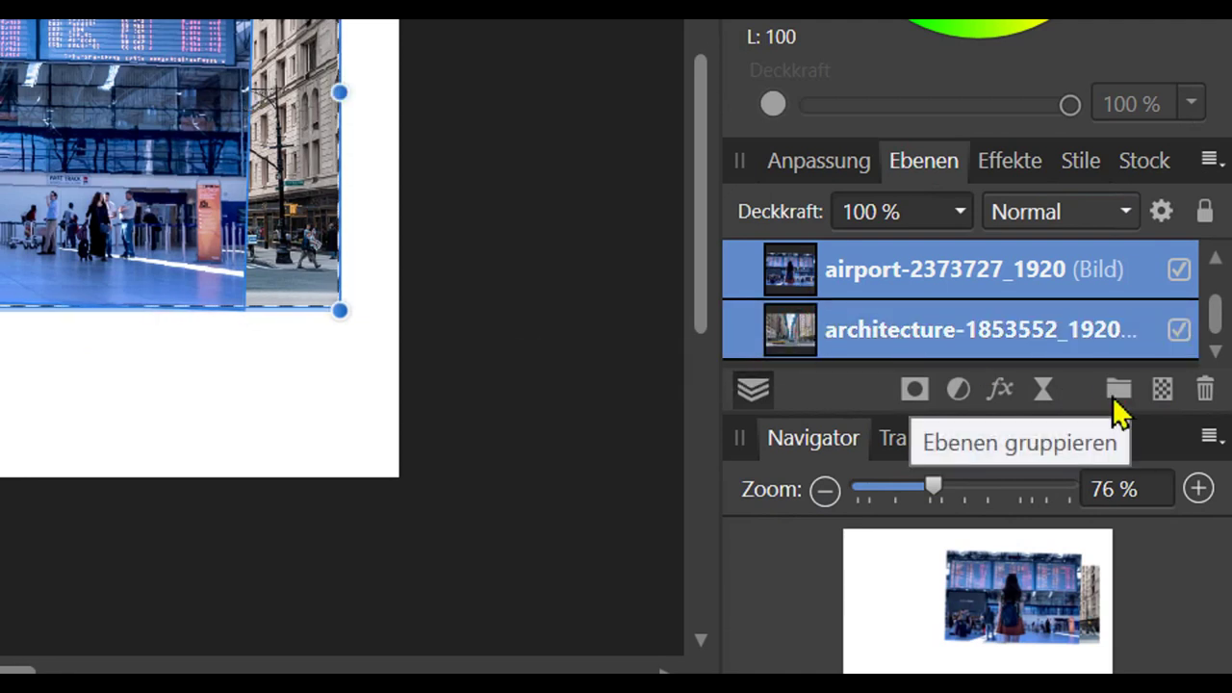
{"action": "left_click", "coordinate": [1114, 397]}
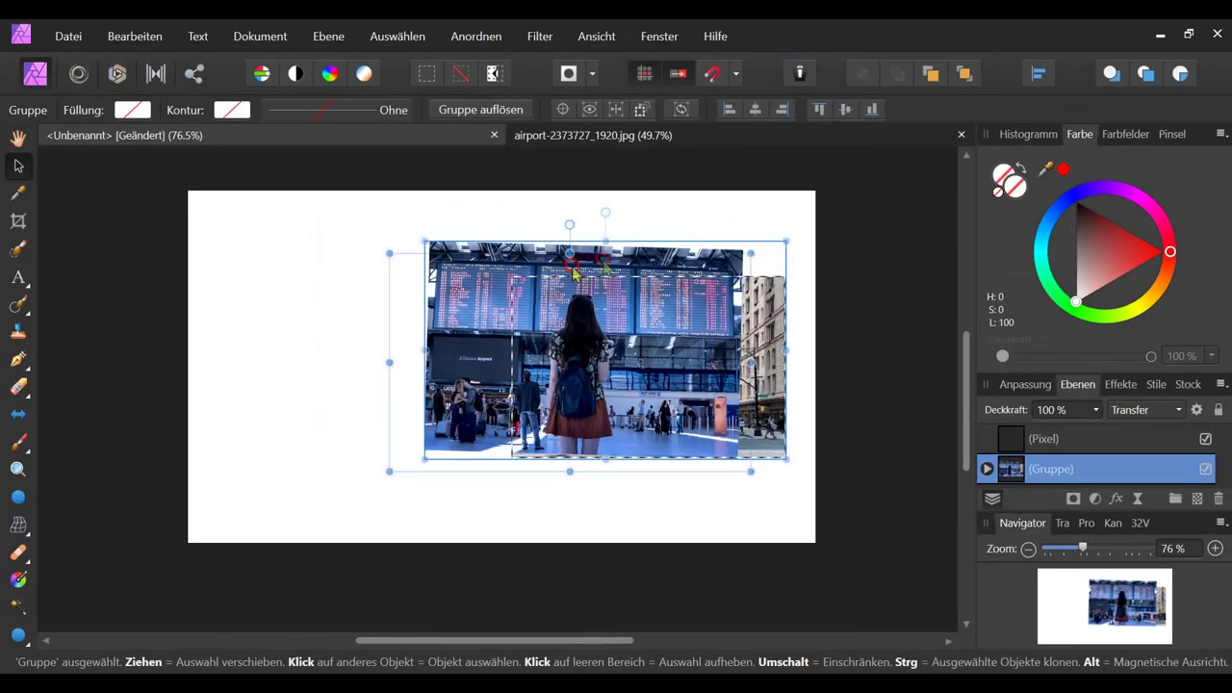
Move and shrink the photo group onto the left part of the page, then deselect it
{"action": "mouse_move", "coordinate": [691, 231]}
{"action": "left_mouse_down"}
{"action": "mouse_move", "coordinate": [370, 231]}
{"action": "mouse_move", "coordinate": [480, 211]}
{"action": "left_mouse_up"}
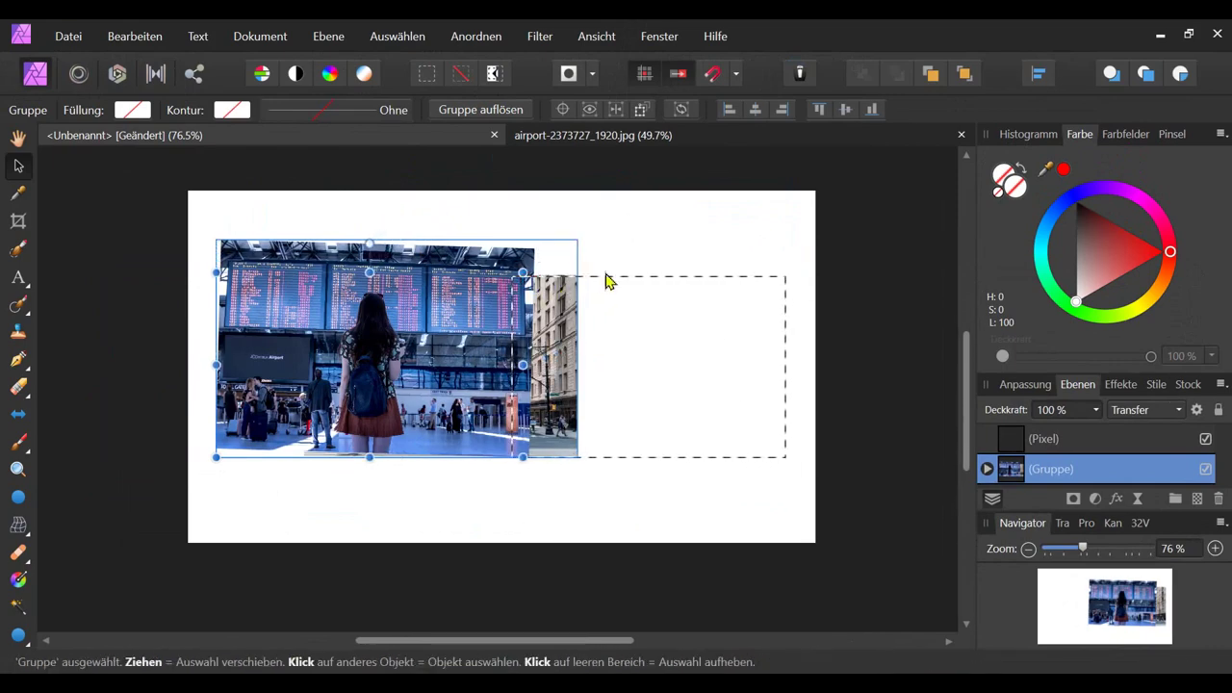
{"action": "left_click_drag", "start_coordinate": [583, 251], "coordinate": [633, 263]}
{"action": "left_click_drag", "start_coordinate": [299, 390], "coordinate": [467, 381]}
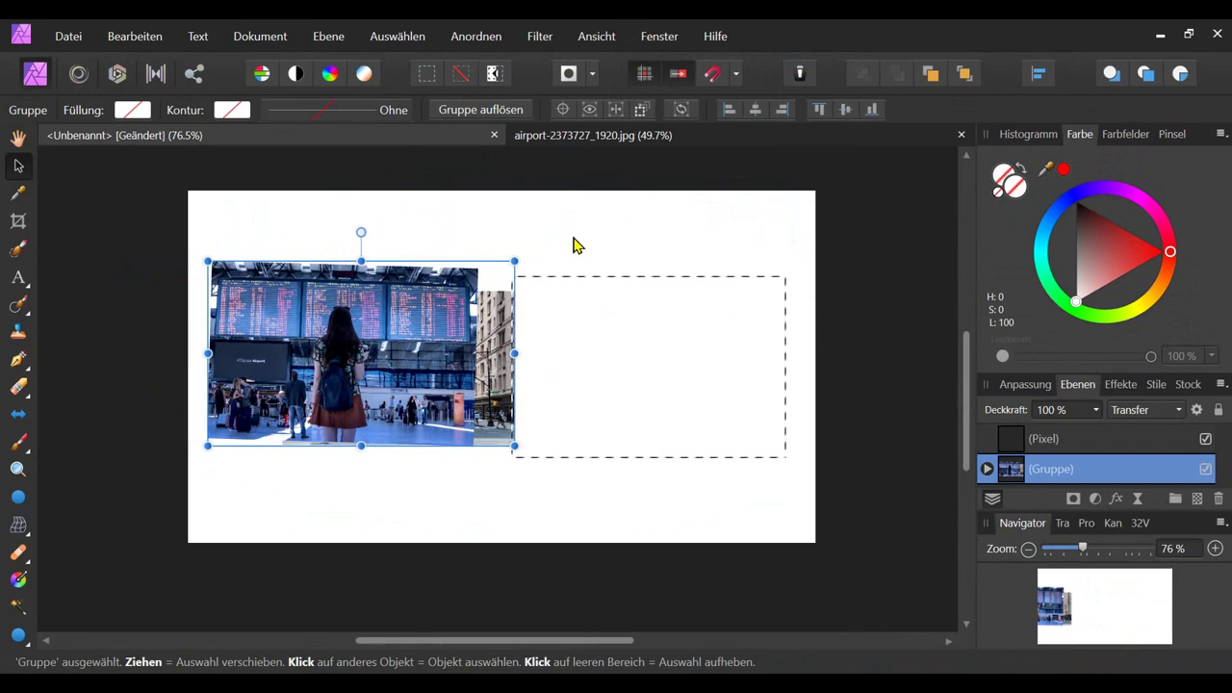
{"action": "left_click", "coordinate": [573, 244]}
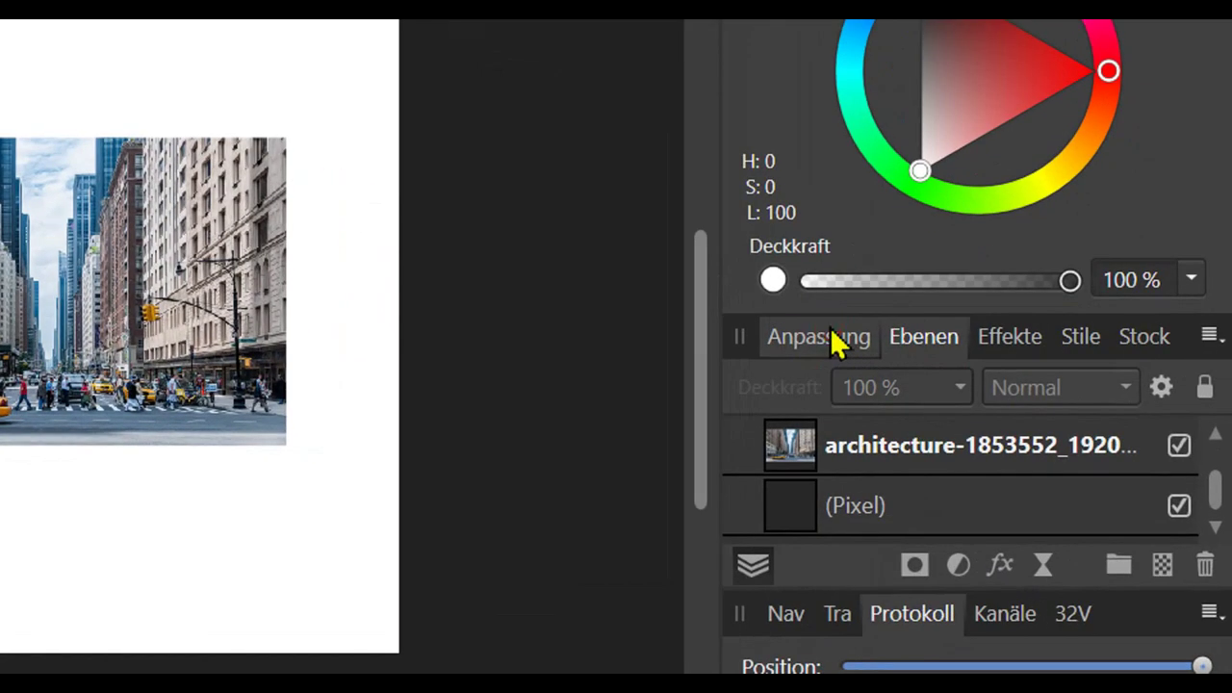
Scroll the adjustments list down and add a Brightness / Contrast adjustment
{"action": "left_click", "coordinate": [832, 332]}
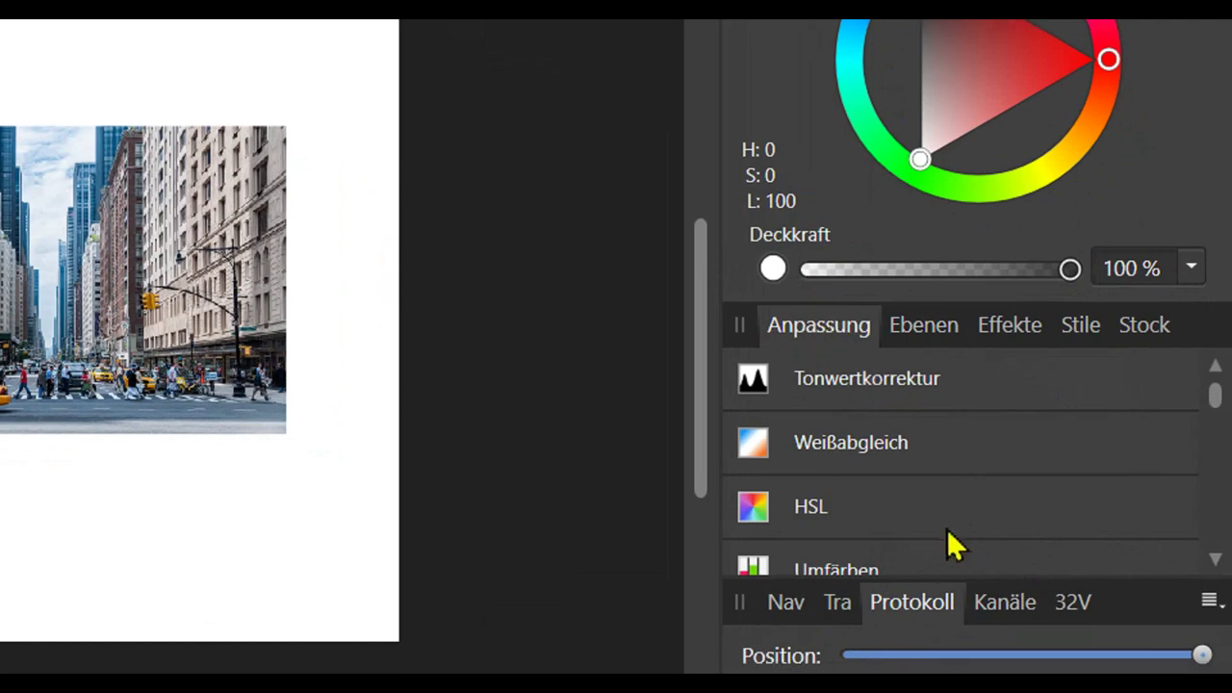
{"action": "scroll", "coordinate": [949, 482], "scroll_direction": "down", "scroll_amount": 3}
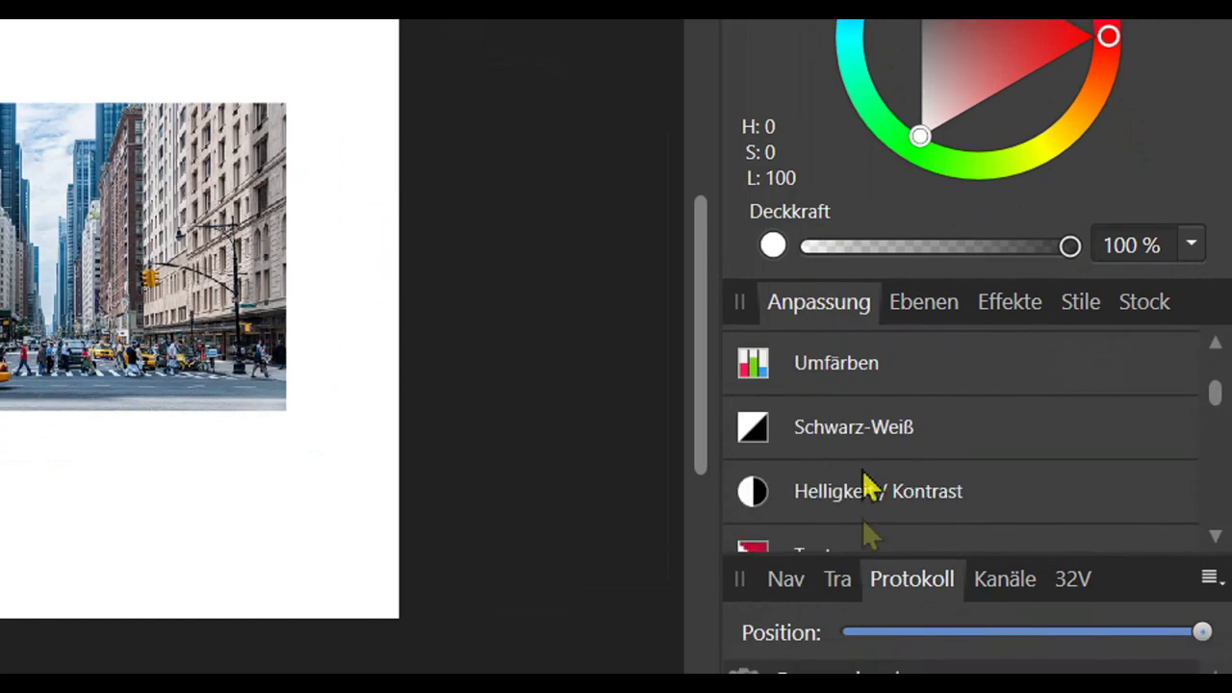
{"action": "left_click", "coordinate": [866, 493]}
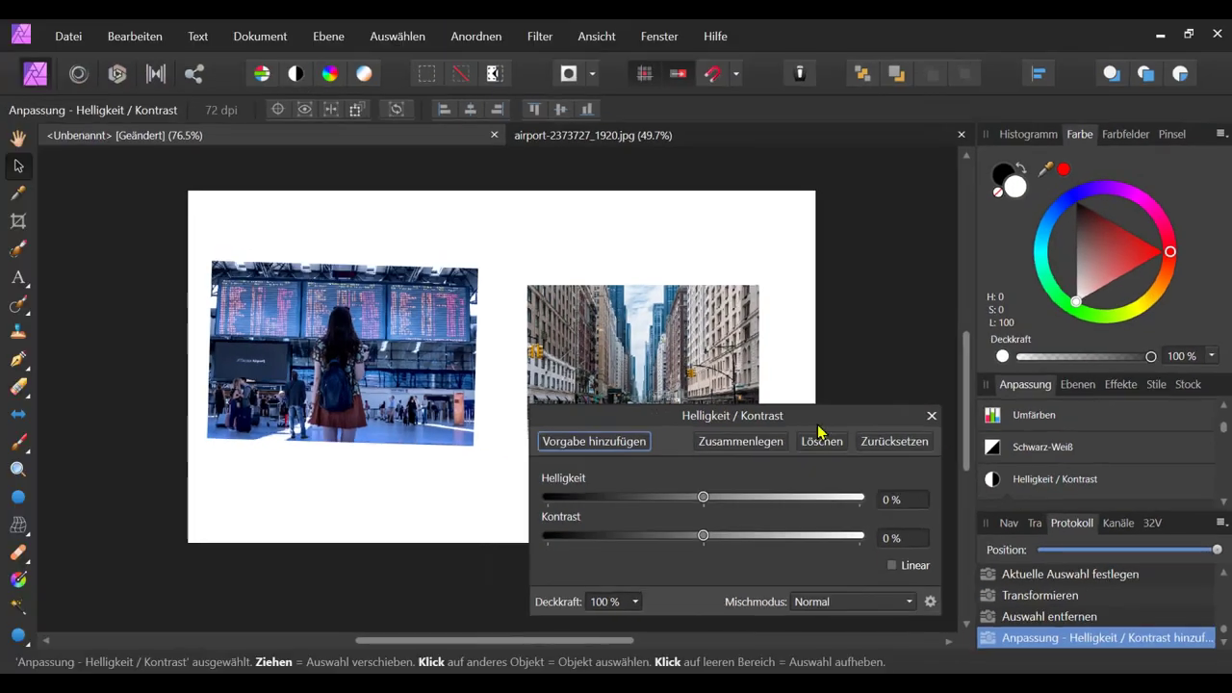
Set Brightness / Contrast to 19% contrast and -15% brightness, then close its settings
{"action": "left_click_drag", "start_coordinate": [820, 412], "coordinate": [979, 176]}
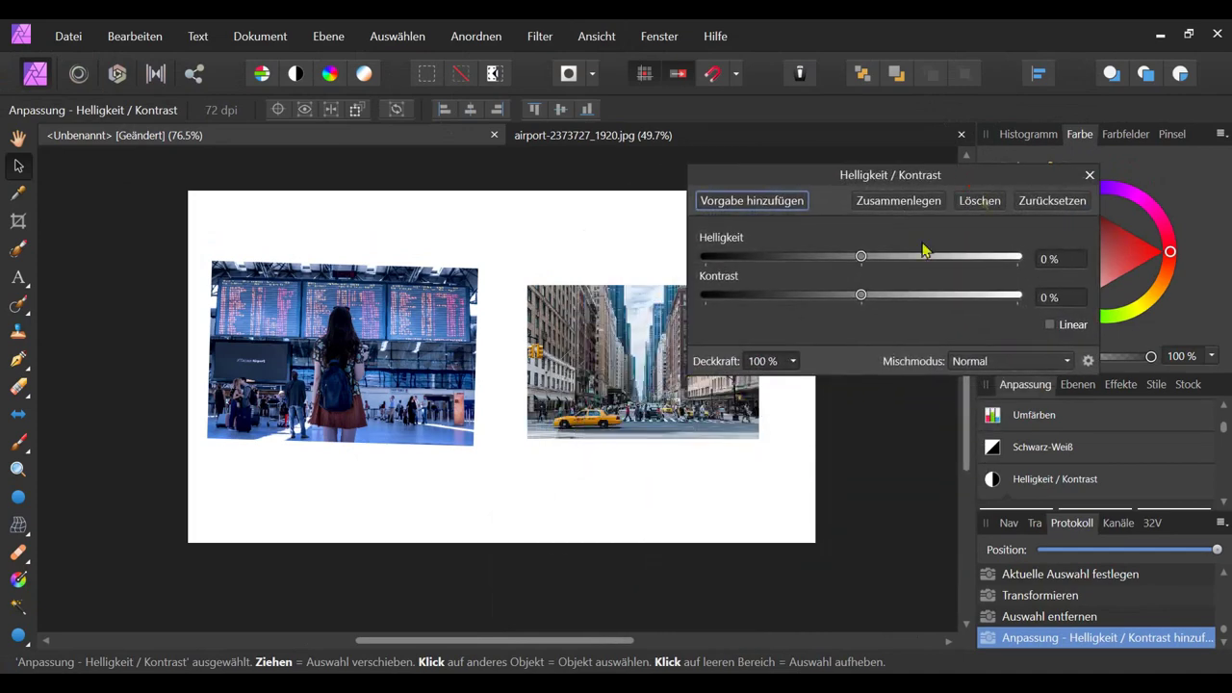
{"action": "left_click_drag", "start_coordinate": [900, 189], "coordinate": [963, 170]}
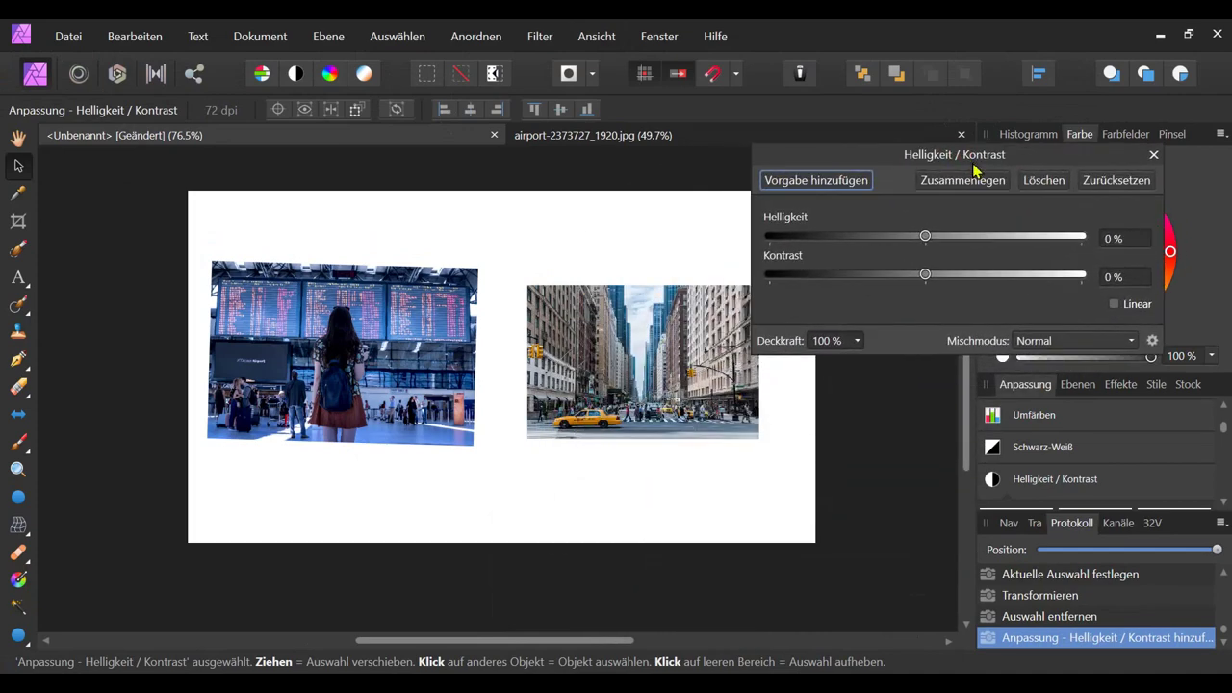
{"action": "left_click_drag", "start_coordinate": [926, 275], "coordinate": [955, 275]}
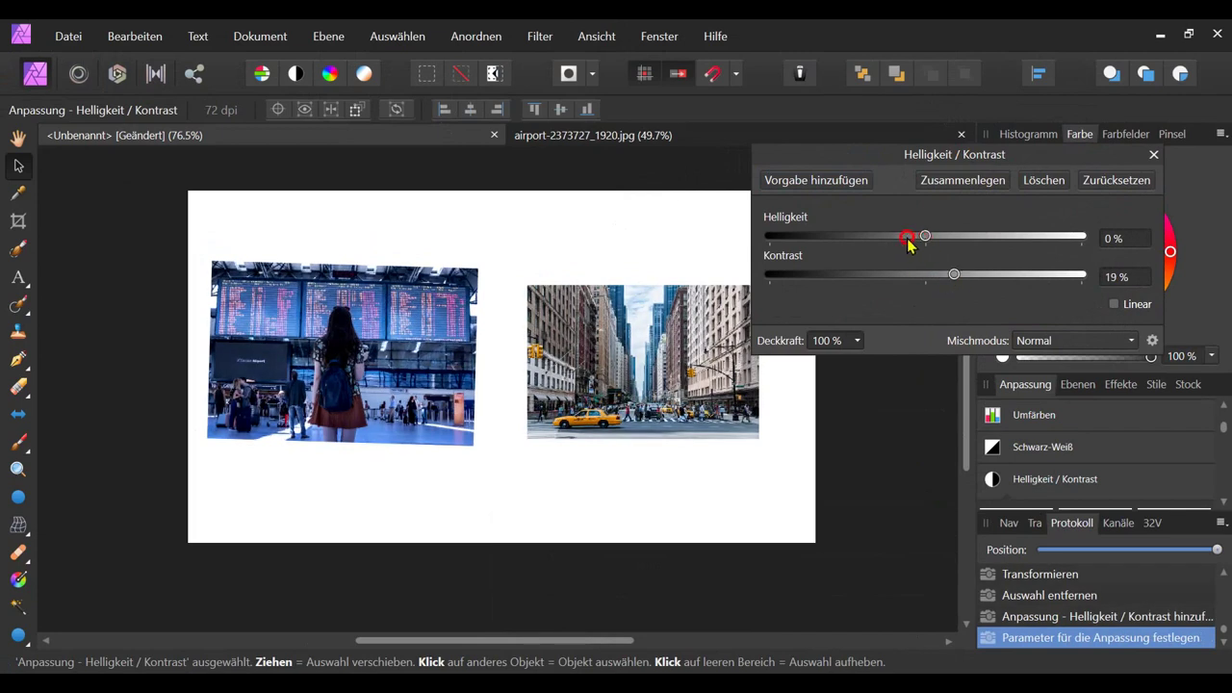
{"action": "left_click_drag", "start_coordinate": [925, 237], "coordinate": [903, 238]}
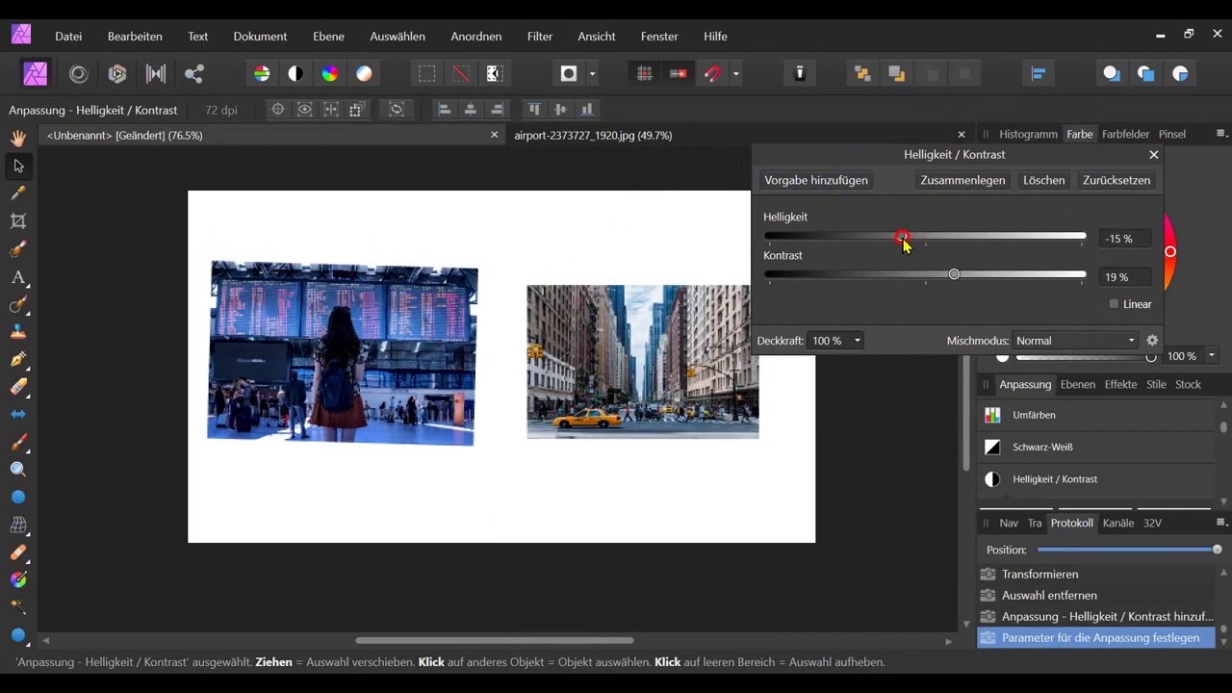
{"action": "left_click", "coordinate": [1155, 156]}
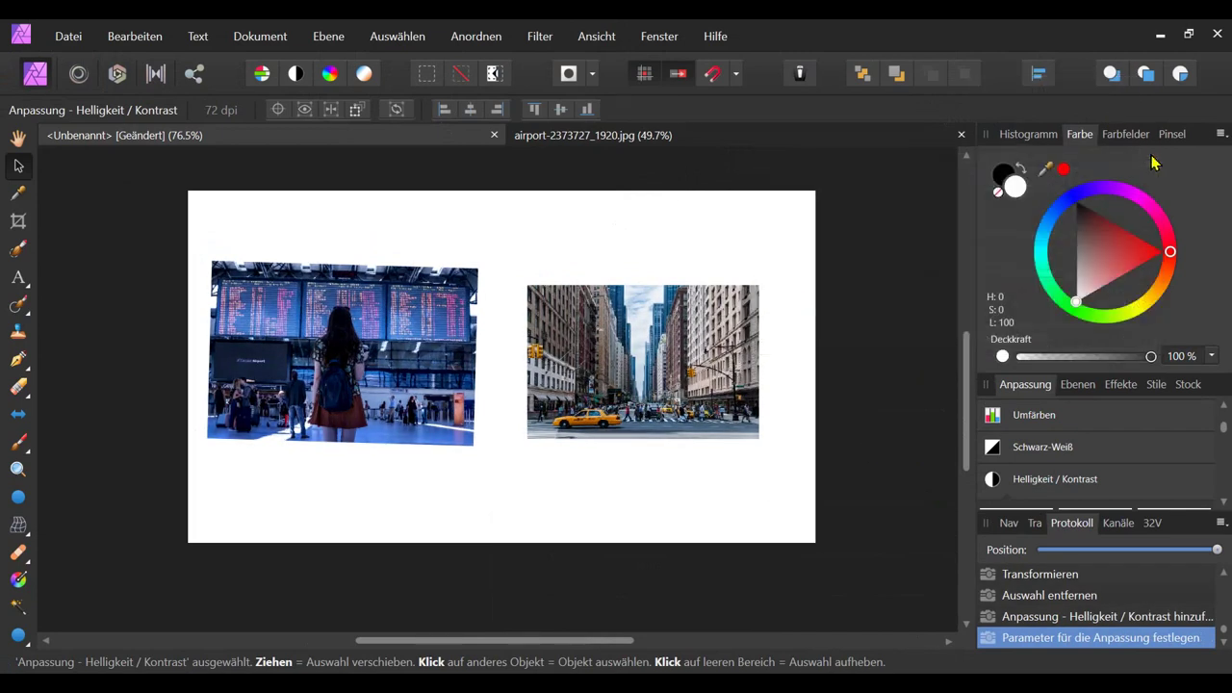
Return to the Layers panel to view the new Brightness / Contrast layer above the photos
{"action": "left_click", "coordinate": [1078, 384]}
{"action": "scroll", "coordinate": [1168, 448], "scroll_direction": "up", "scroll_amount": 1}
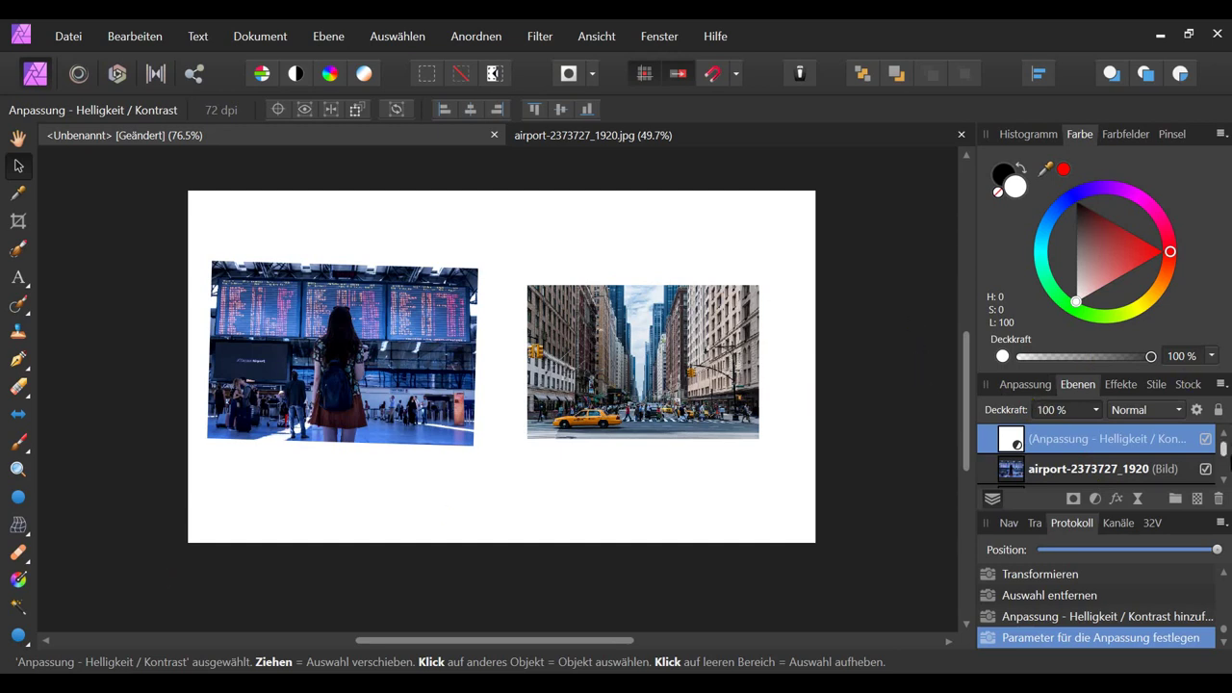
{"action": "left_click", "coordinate": [1226, 477]}
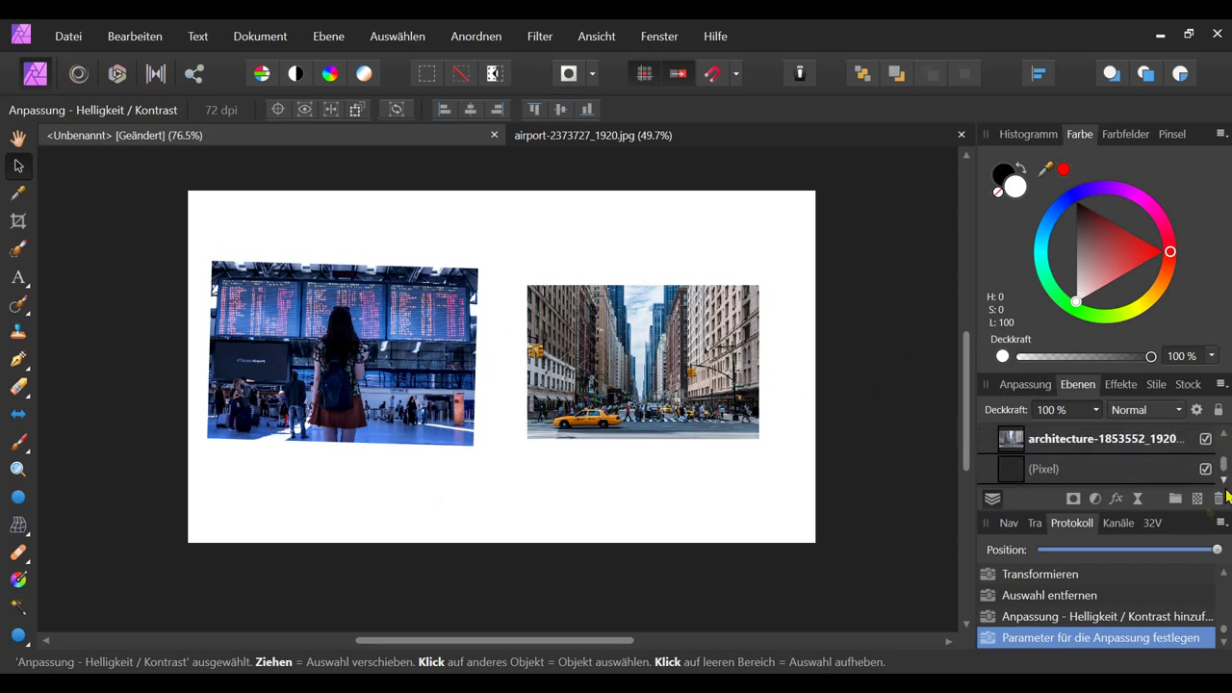
Nest the Brightness / Contrast adjustment inside the airport photo layer so it affects only that photo
{"action": "left_click", "coordinate": [1223, 433]}
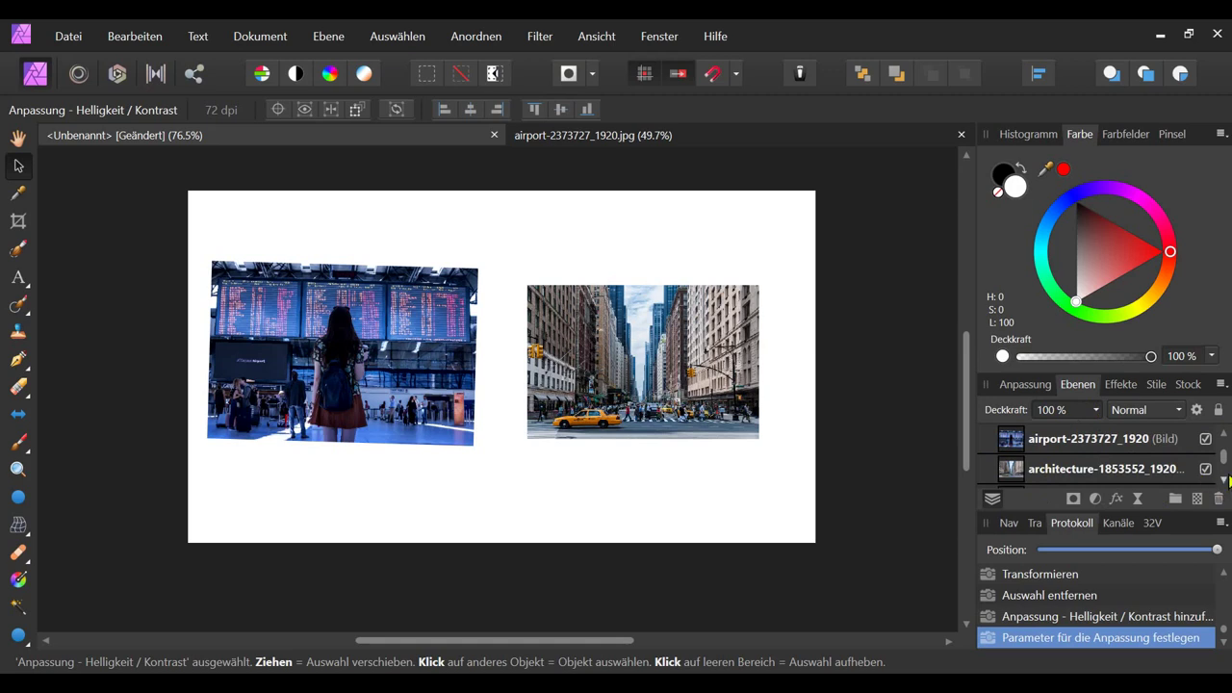
{"action": "key", "text": "Delete"}
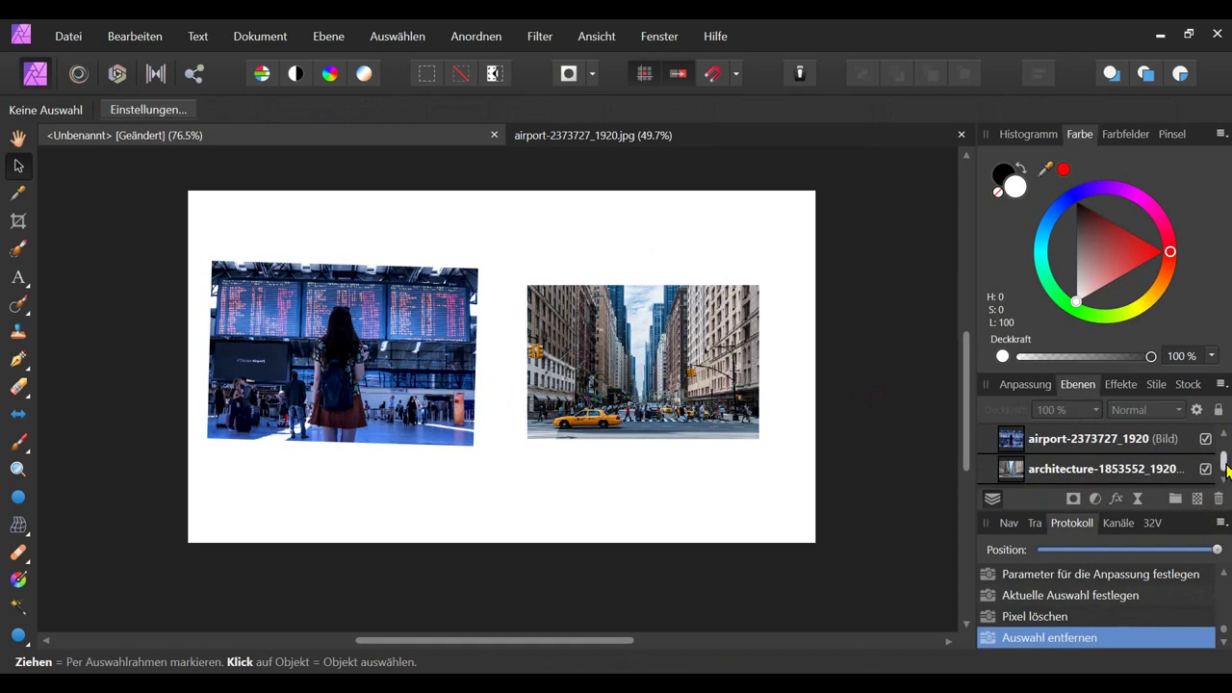
{"action": "scroll", "coordinate": [1228, 466], "scroll_direction": "up", "scroll_amount": 1}
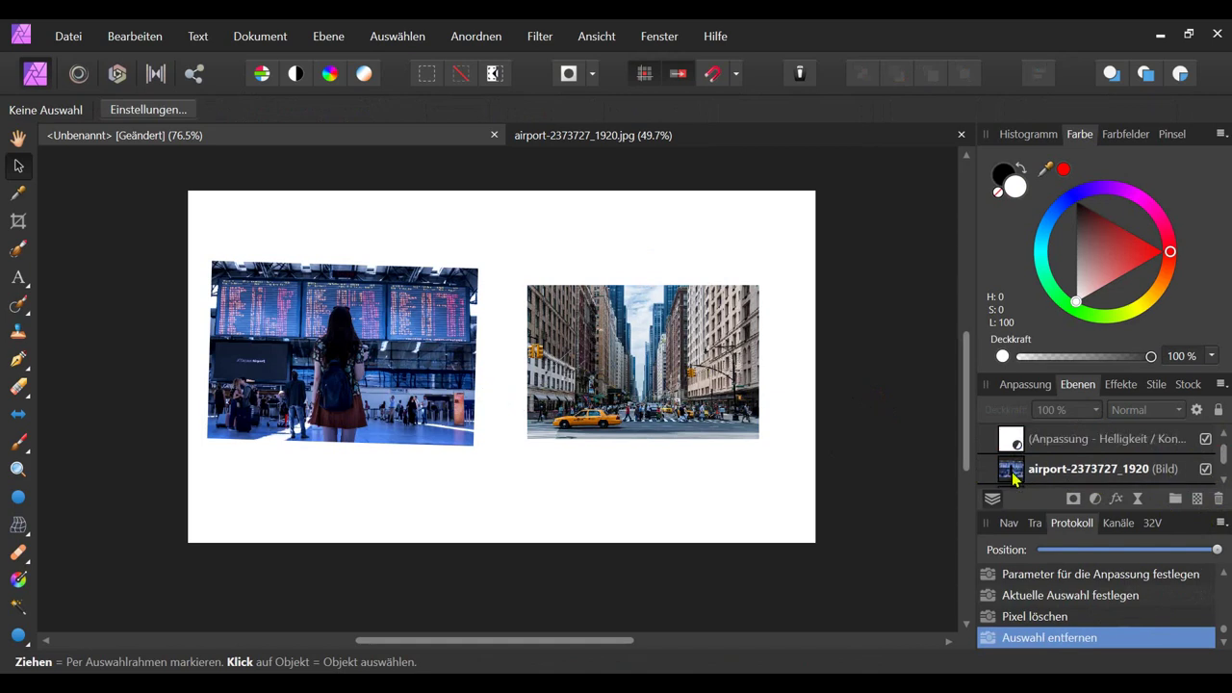
{"action": "left_click_drag", "start_coordinate": [1015, 479], "coordinate": [1016, 424]}
{"action": "left_click_drag", "start_coordinate": [1019, 426], "coordinate": [1027, 412]}
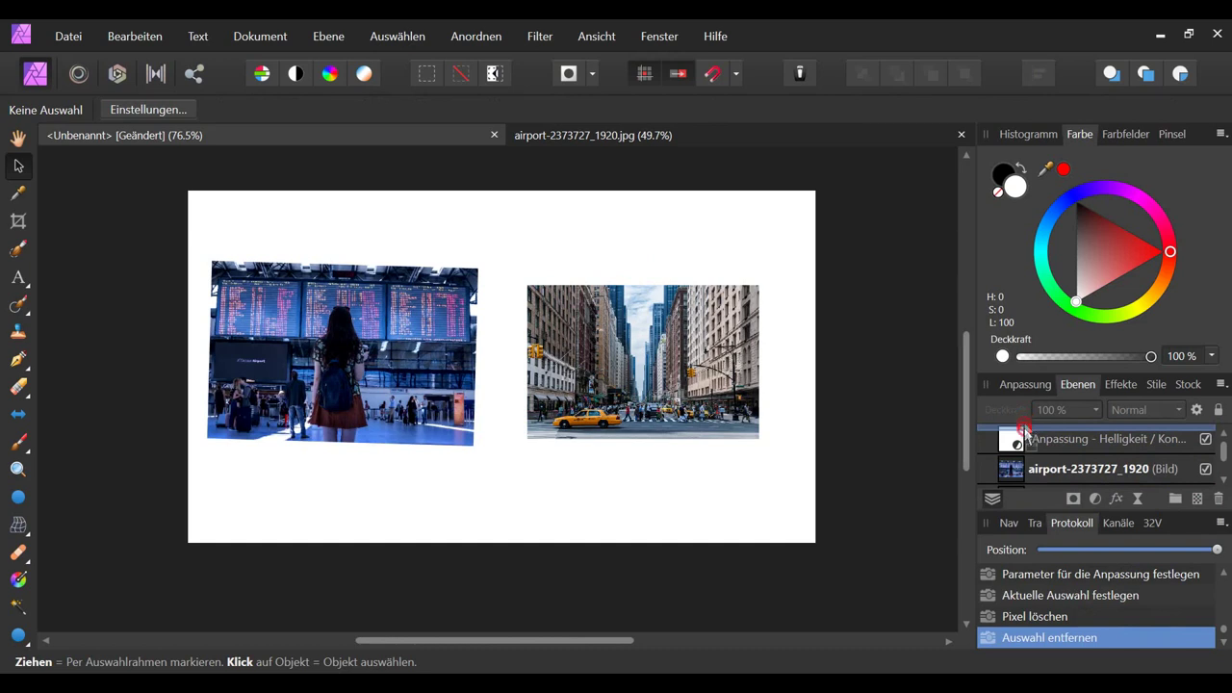
{"action": "left_click_drag", "start_coordinate": [1027, 420], "coordinate": [1027, 476]}
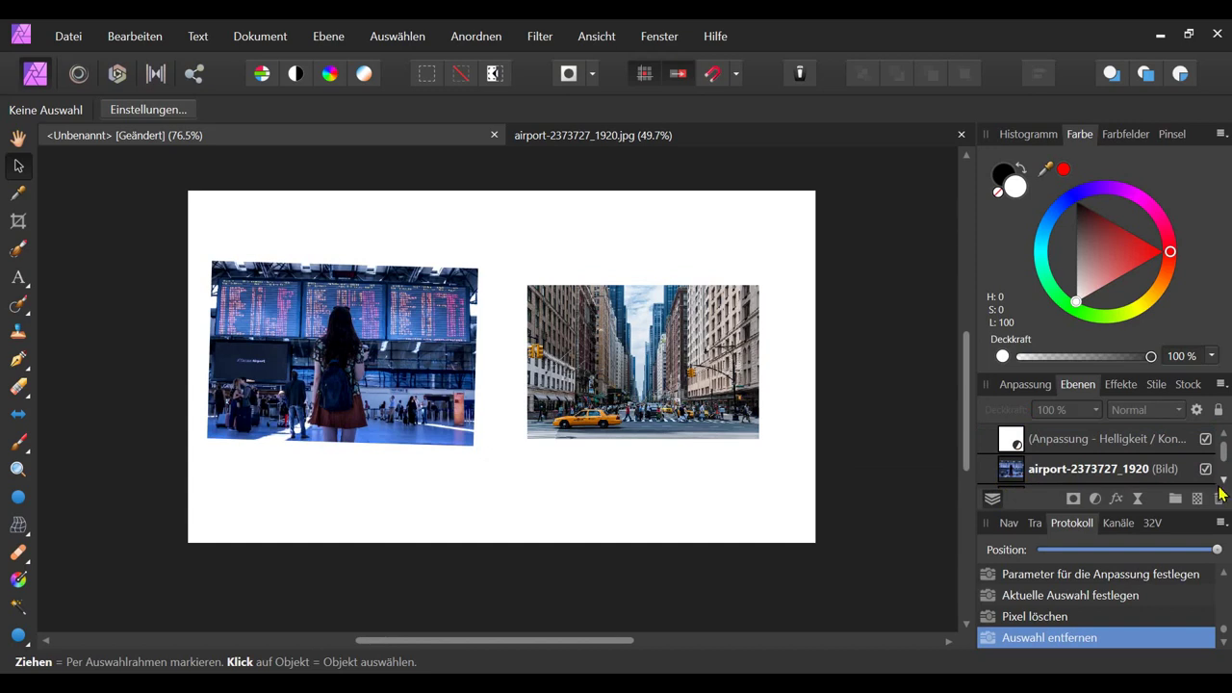
{"action": "left_click", "coordinate": [1014, 441]}
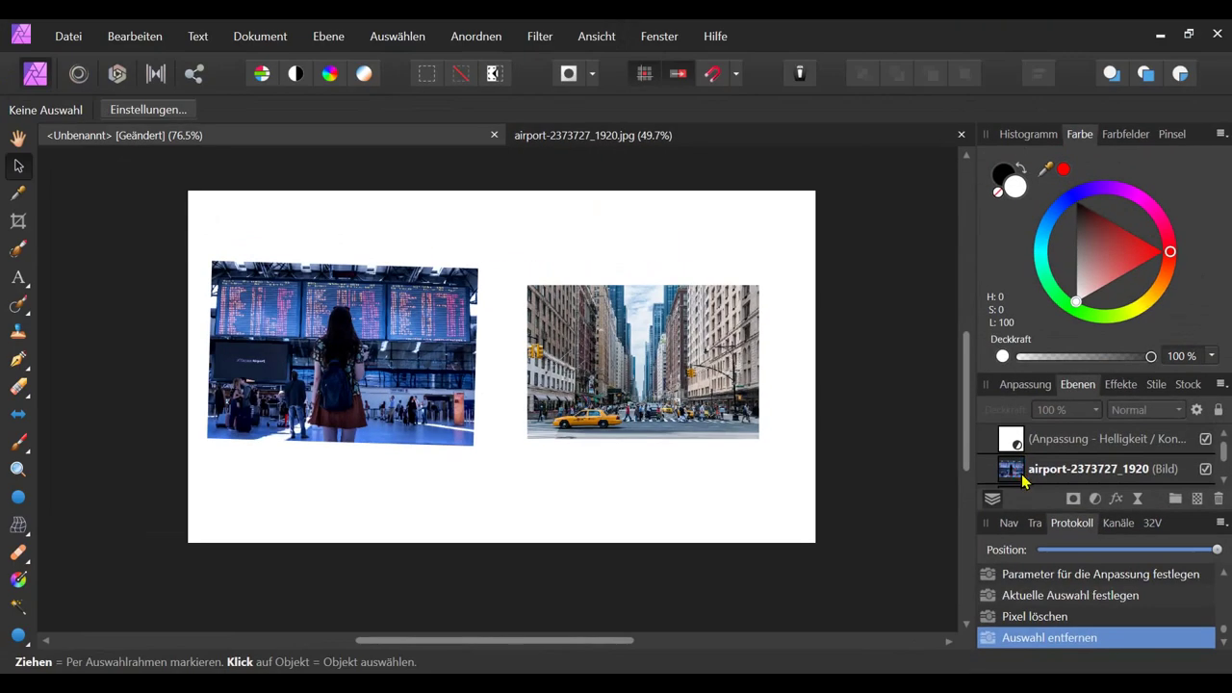
{"action": "left_click_drag", "start_coordinate": [809, 344], "coordinate": [1022, 479]}
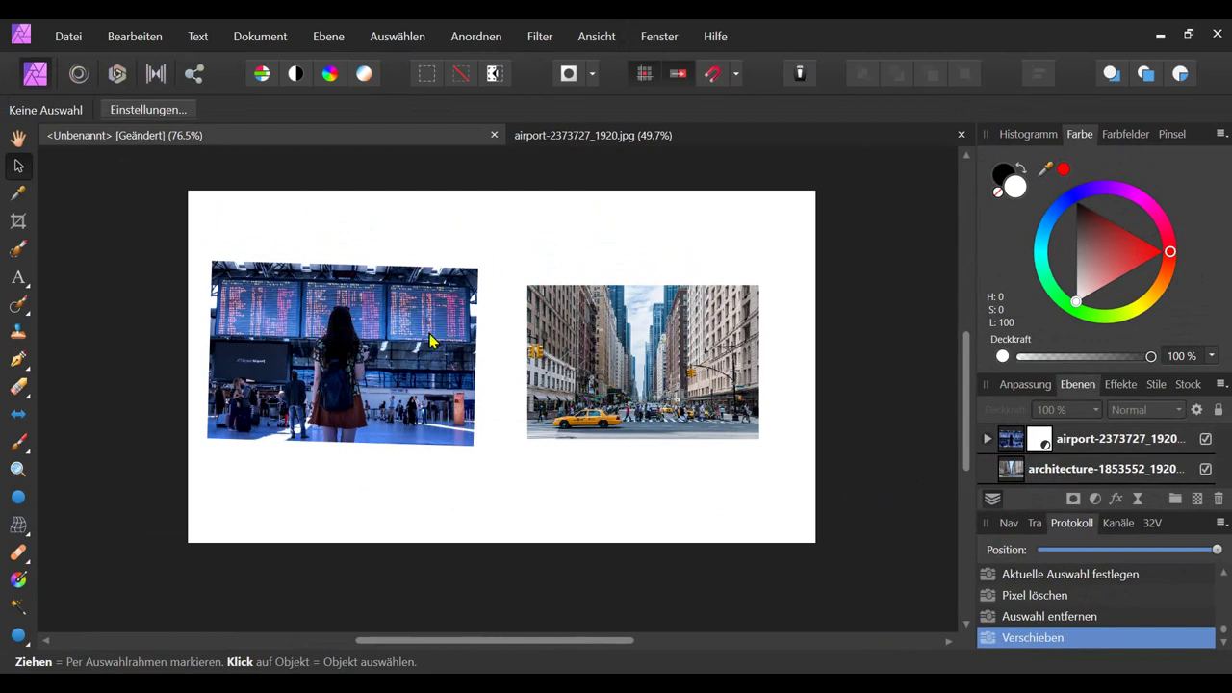
Select the street photo and browse the Brightness / Contrast presets in the Adjustments list
{"action": "left_click", "coordinate": [672, 370]}
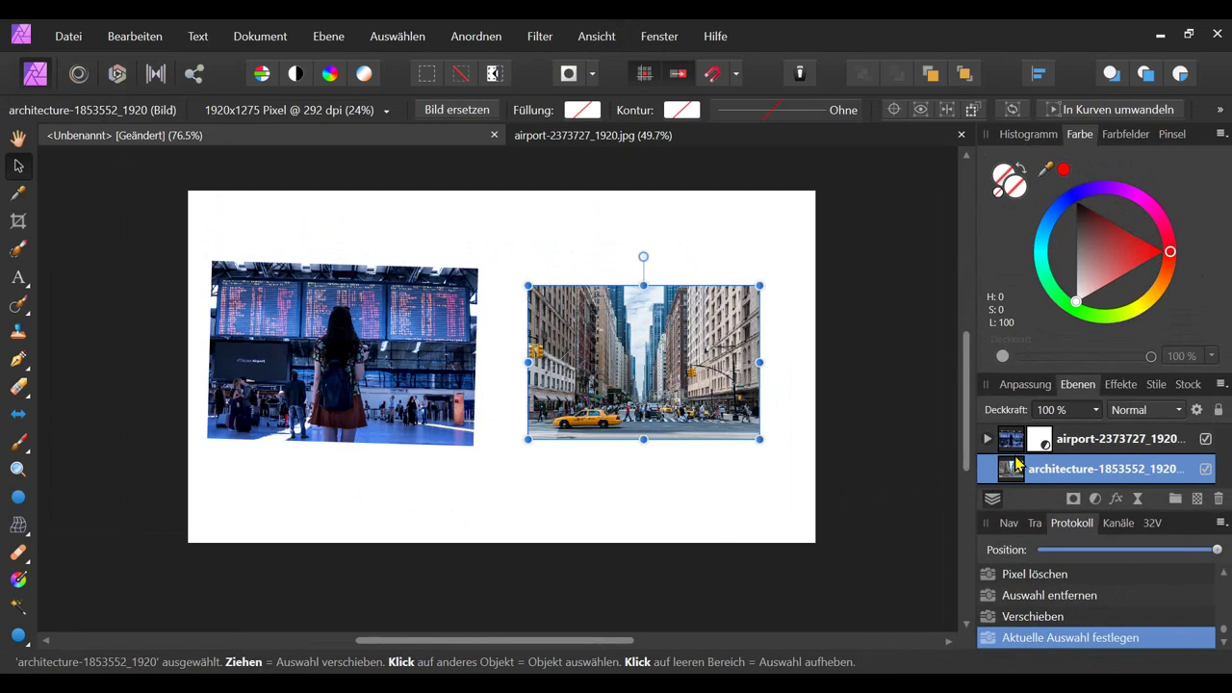
{"action": "left_click", "coordinate": [1019, 386]}
{"action": "left_click", "coordinate": [1059, 471]}
{"action": "scroll", "coordinate": [1126, 475], "scroll_direction": "down", "scroll_amount": 2}
{"action": "scroll", "coordinate": [1126, 474], "scroll_direction": "down", "scroll_amount": 1}
{"action": "scroll", "coordinate": [1134, 469], "scroll_direction": "down", "scroll_amount": 2}
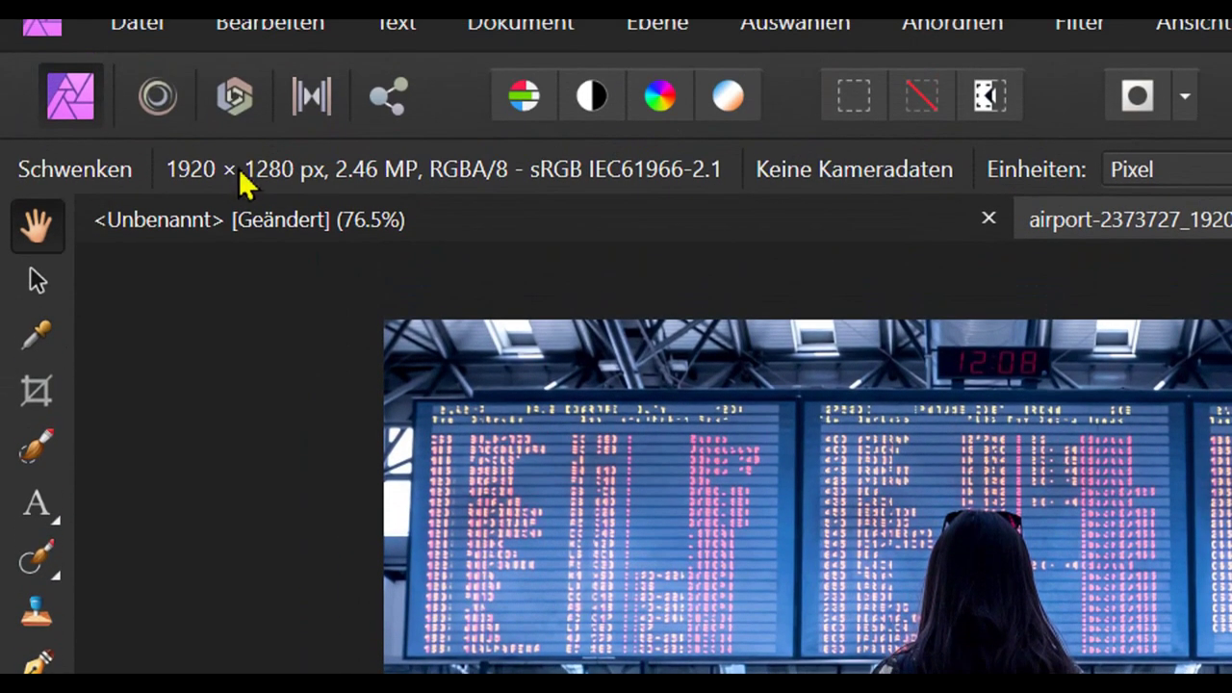
Choose the Selection Brush and set its width to 38 px
{"action": "left_click", "coordinate": [45, 448]}
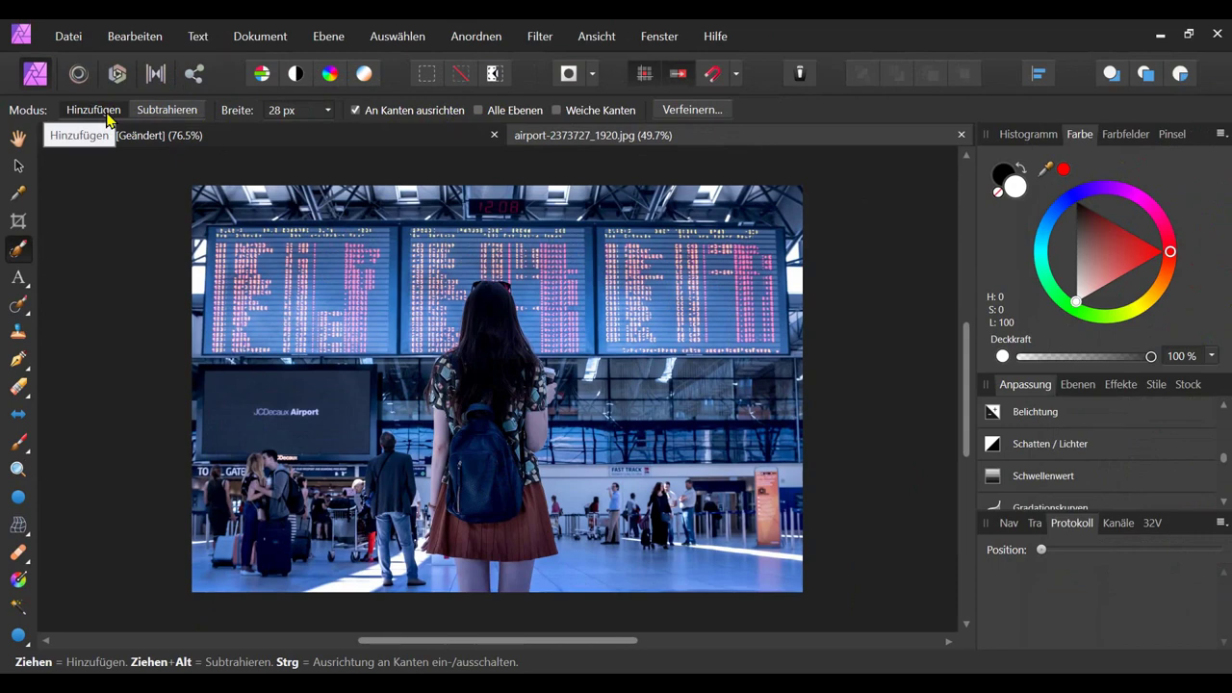
{"action": "left_click", "coordinate": [329, 111]}
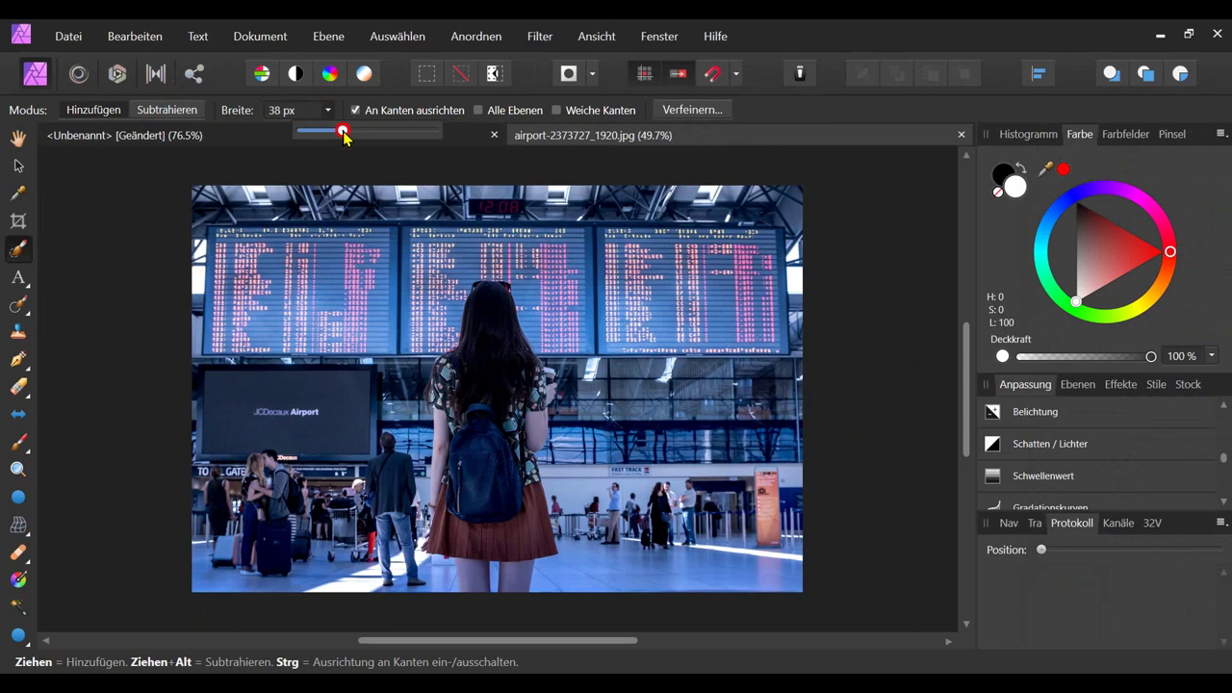
{"action": "left_click", "coordinate": [327, 112]}
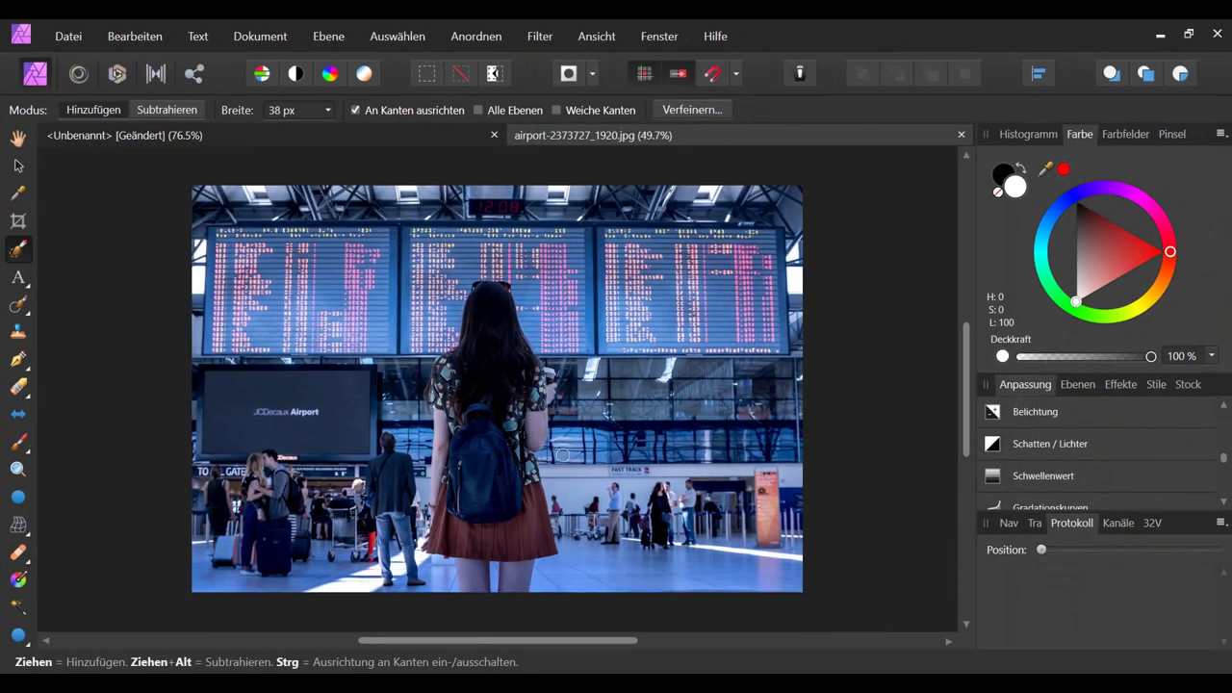
{"action": "scroll", "coordinate": [518, 492], "scroll_direction": "up", "scroll_amount": 2}
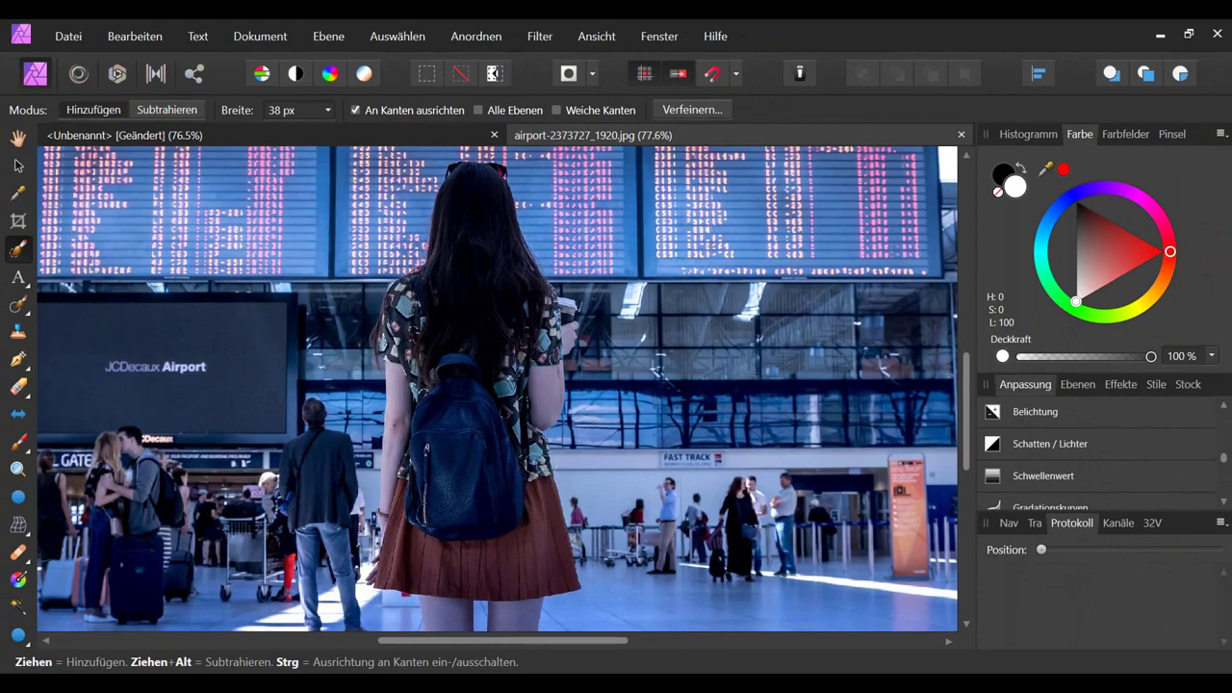
Brush a selection over the woman covering her hair, top, backpack and skirt
{"action": "scroll", "coordinate": [526, 462], "scroll_direction": "up", "scroll_amount": 1}
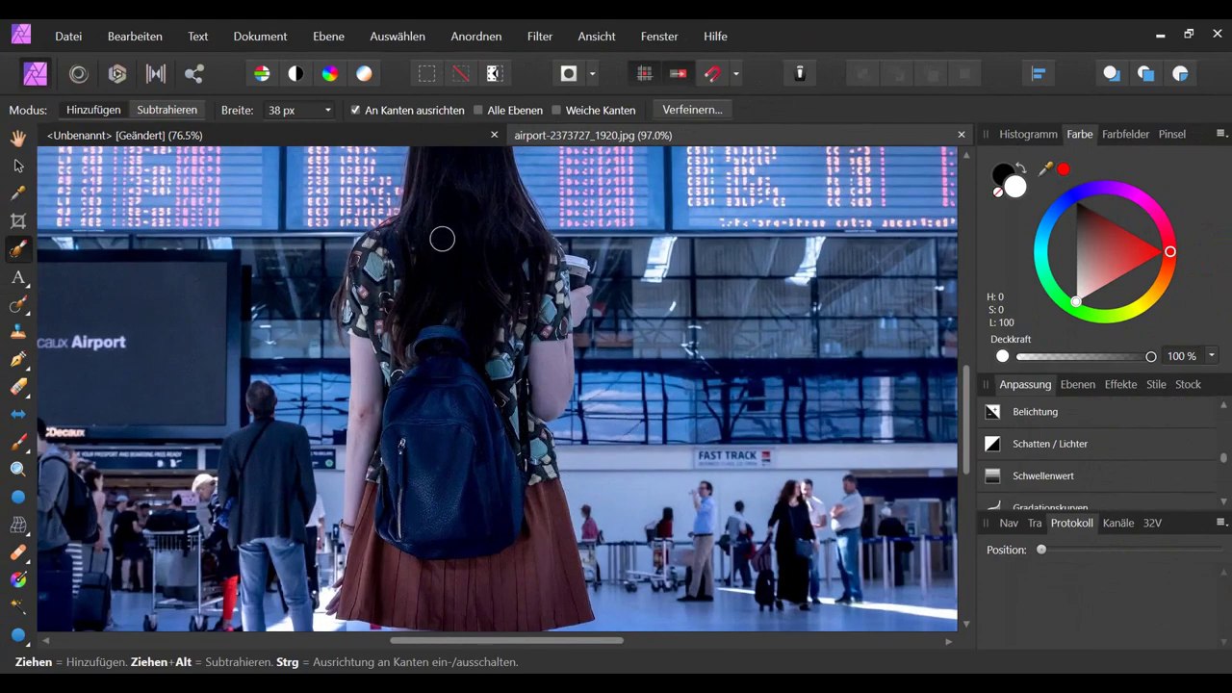
{"action": "left_click_drag", "start_coordinate": [454, 345], "coordinate": [453, 322]}
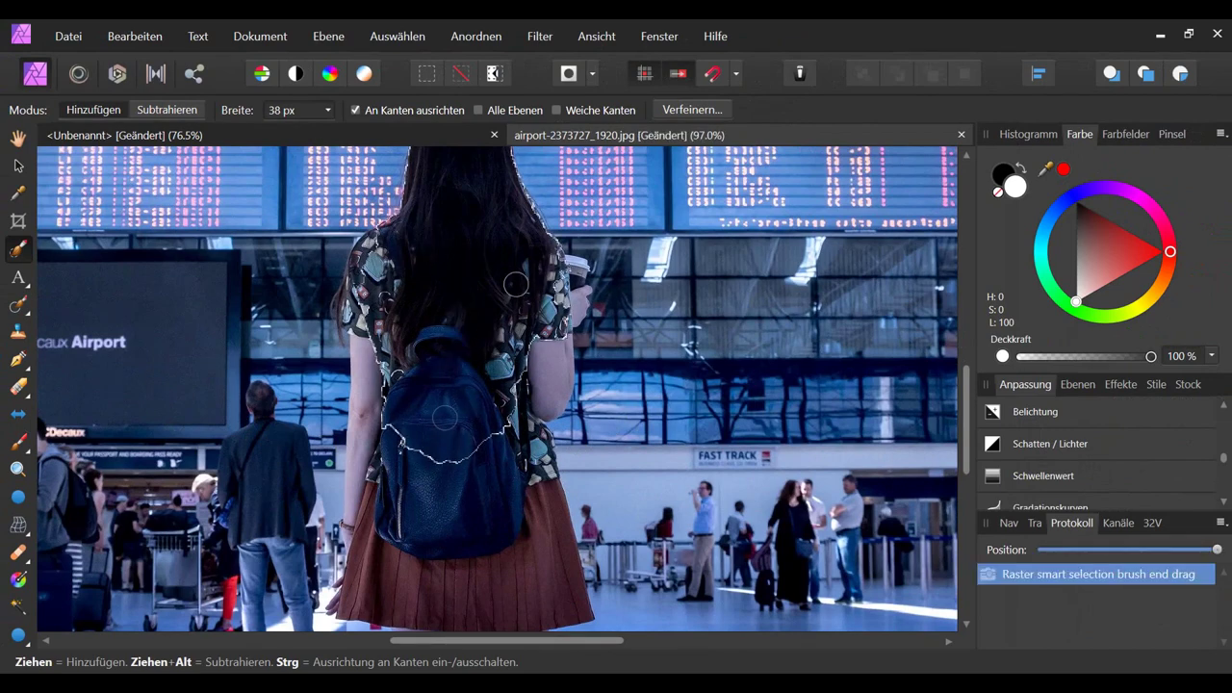
{"action": "left_click_drag", "start_coordinate": [442, 491], "coordinate": [475, 424]}
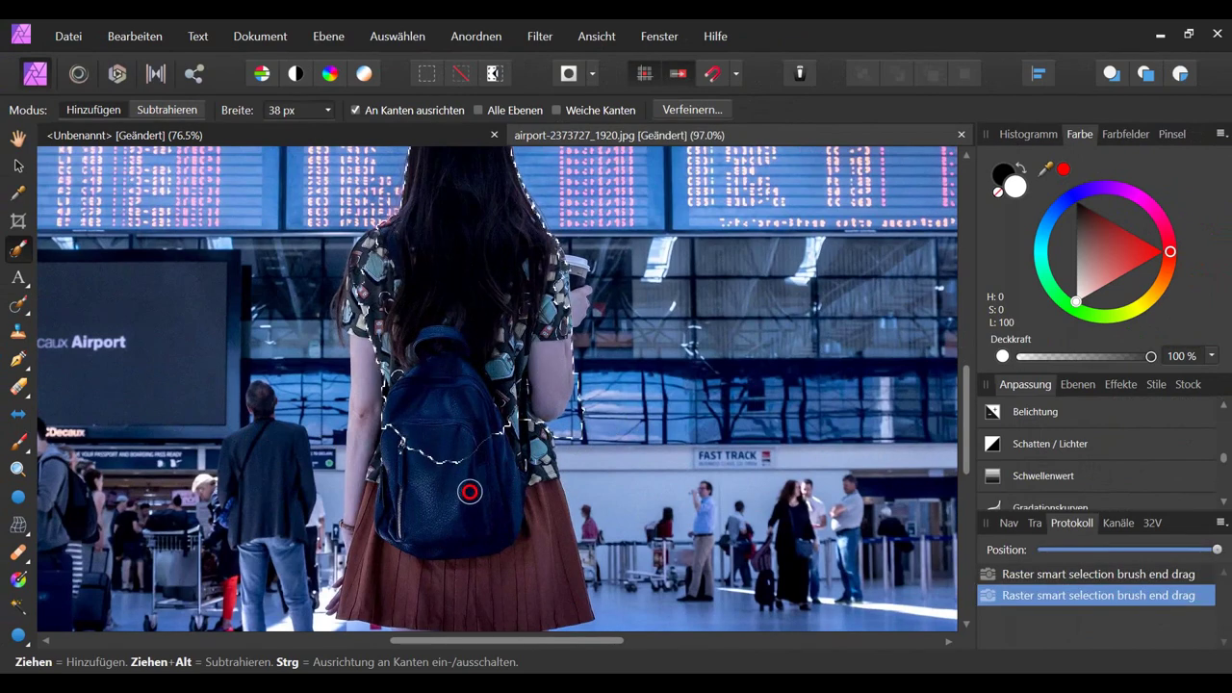
{"action": "left_click_drag", "start_coordinate": [467, 490], "coordinate": [460, 540]}
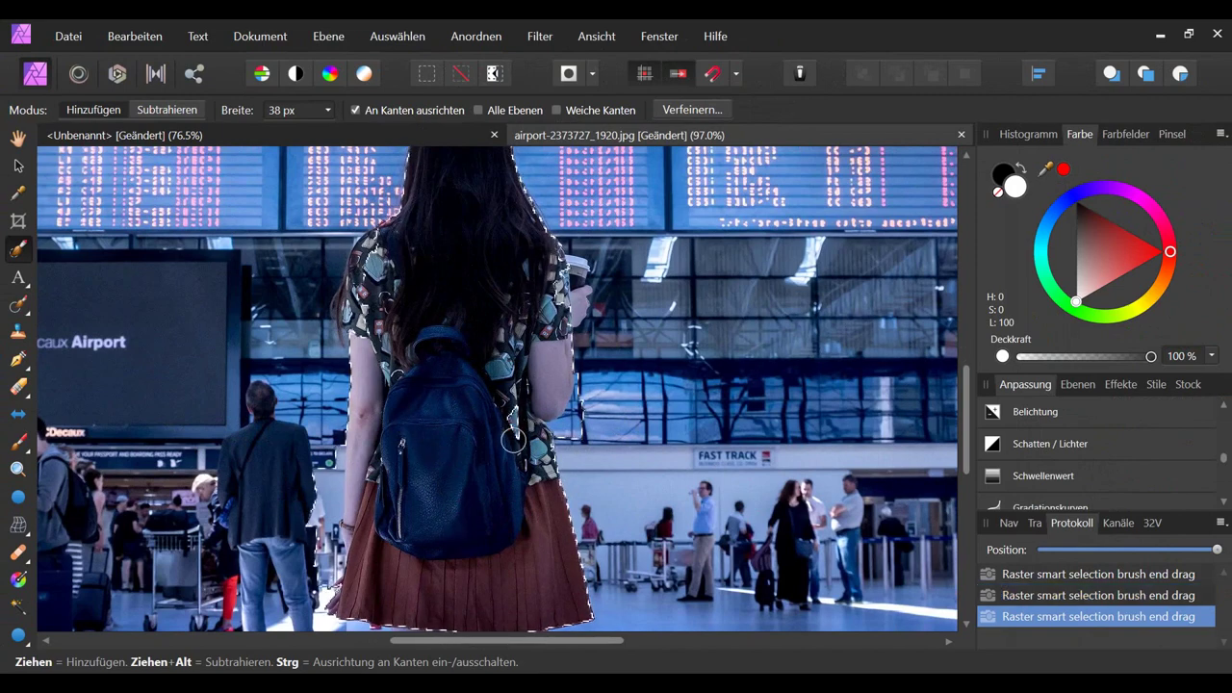
{"action": "left_click_drag", "start_coordinate": [506, 420], "coordinate": [463, 289]}
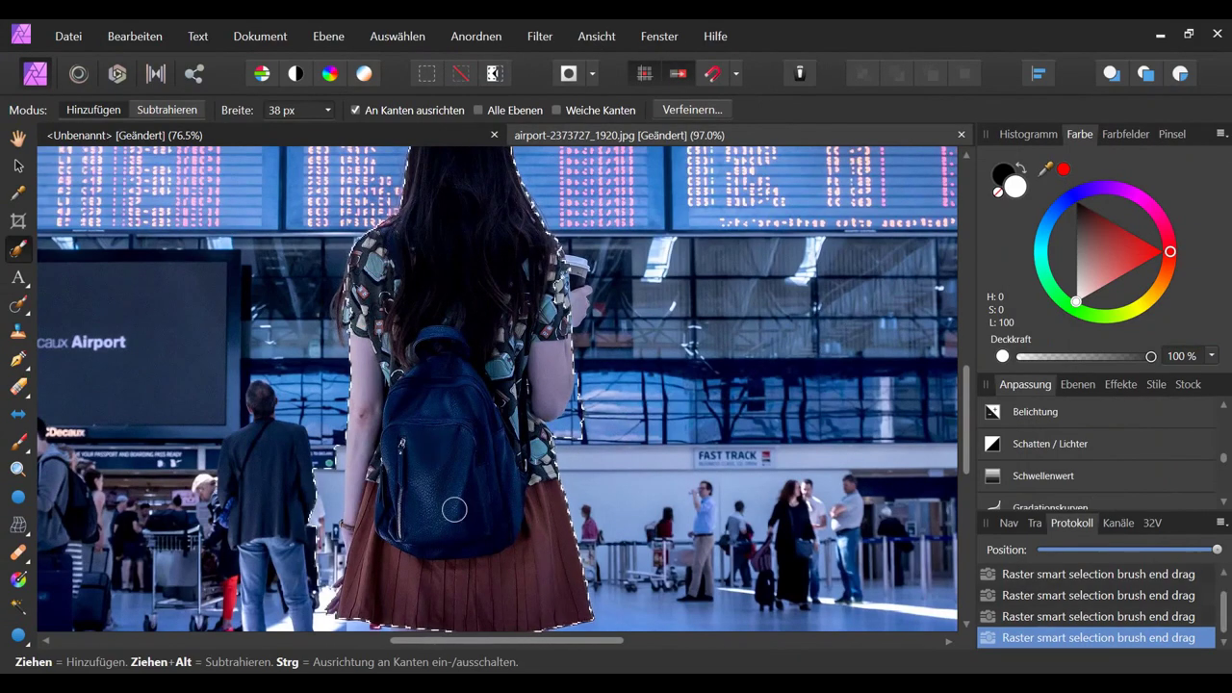
{"action": "left_click_drag", "start_coordinate": [454, 504], "coordinate": [418, 248]}
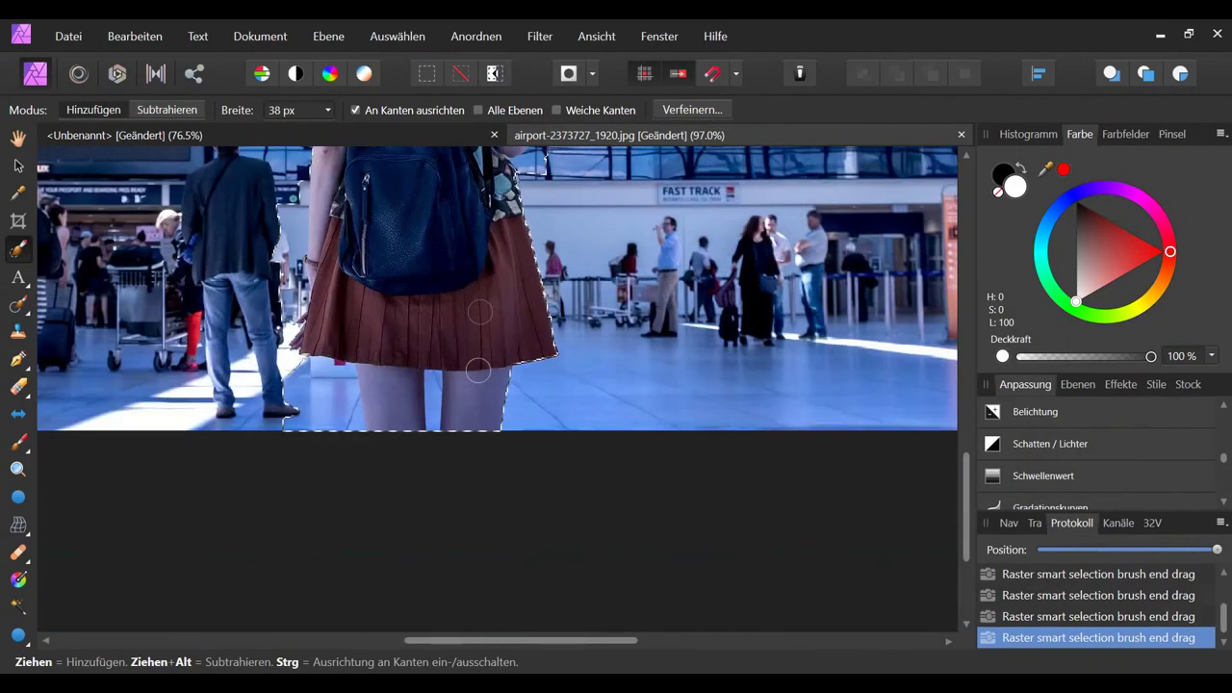
{"action": "scroll", "coordinate": [443, 578], "scroll_direction": "up", "scroll_amount": 4}
{"action": "scroll", "coordinate": [465, 359], "scroll_direction": "up", "scroll_amount": 2}
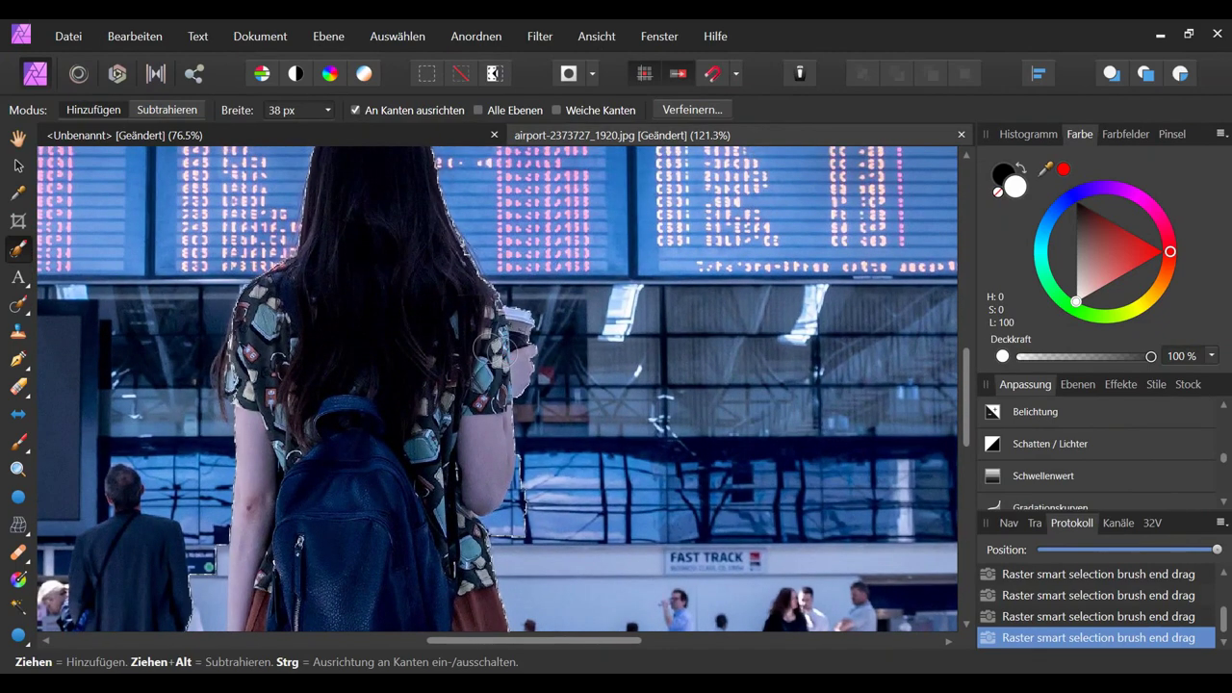
{"action": "scroll", "coordinate": [491, 355], "scroll_direction": "up", "scroll_amount": 1}
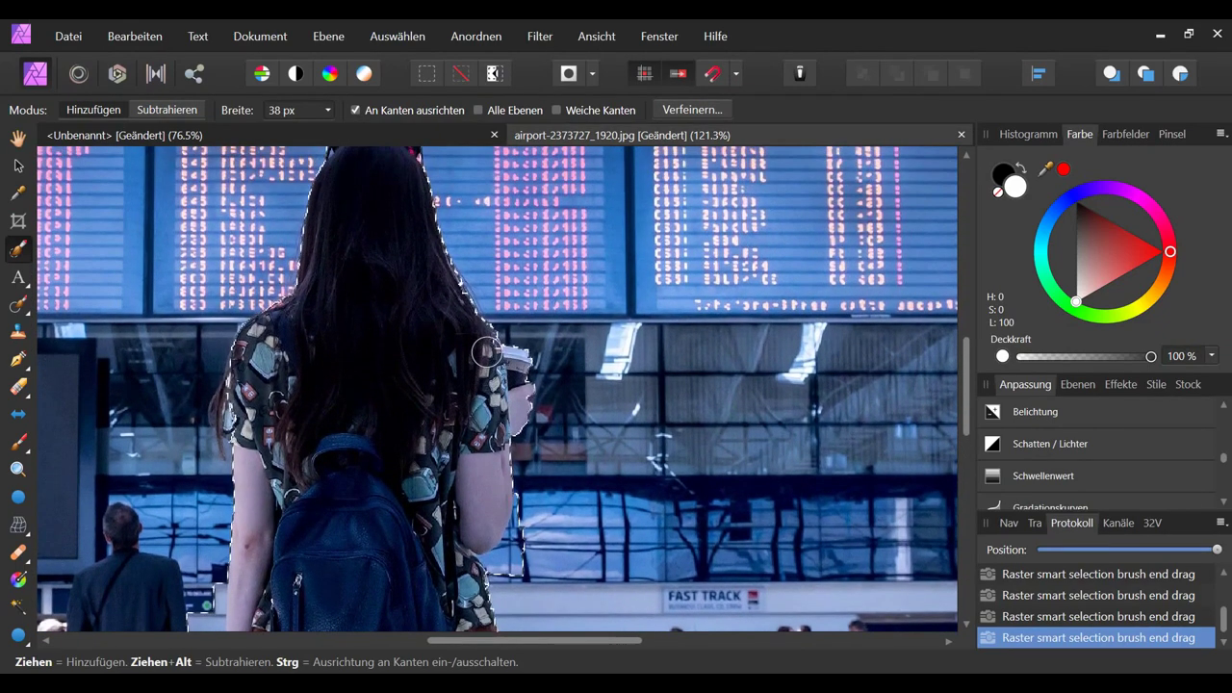
{"action": "scroll", "coordinate": [405, 328], "scroll_direction": "up", "scroll_amount": 2}
{"action": "scroll", "coordinate": [412, 333], "scroll_direction": "down", "scroll_amount": 4}
{"action": "scroll", "coordinate": [412, 332], "scroll_direction": "left", "scroll_amount": 2}
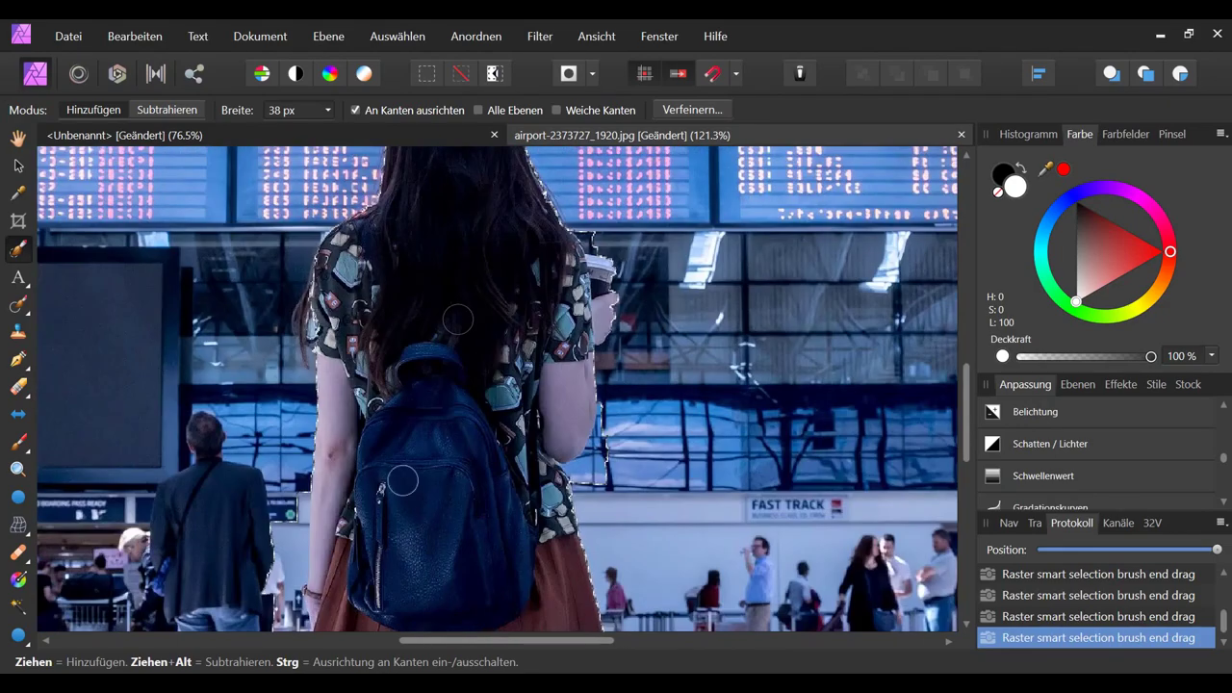
{"action": "scroll", "coordinate": [394, 407], "scroll_direction": "down", "scroll_amount": 3}
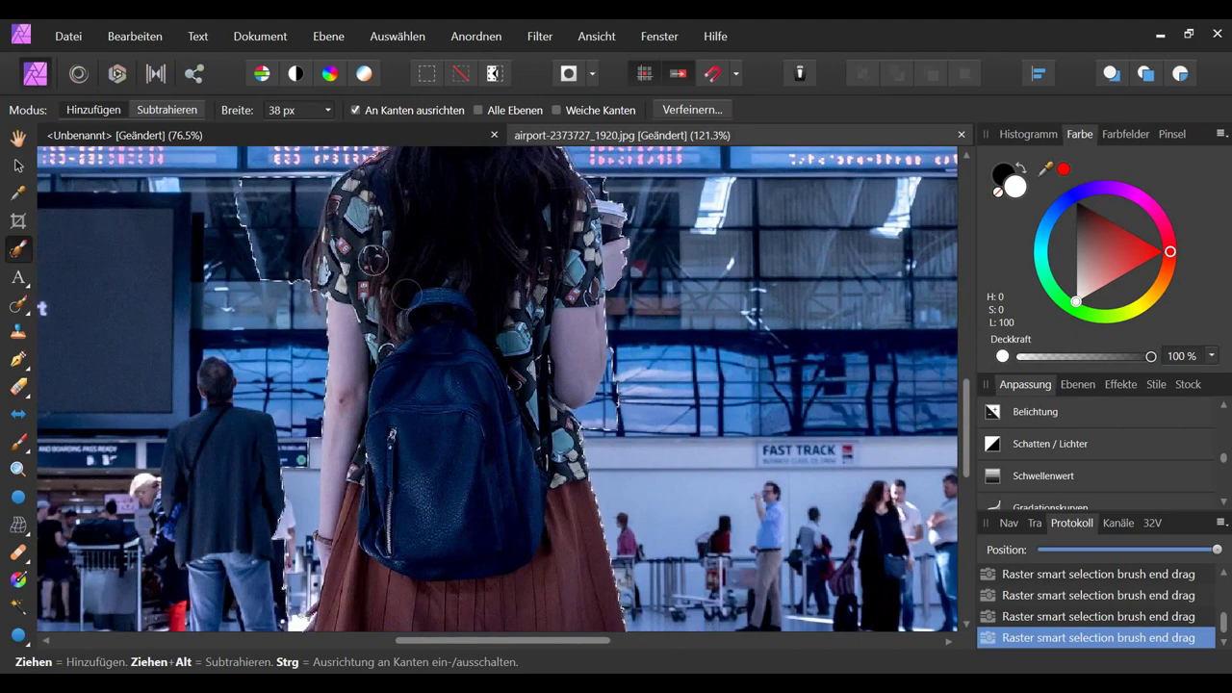
{"action": "scroll", "coordinate": [443, 386], "scroll_direction": "down", "scroll_amount": 3}
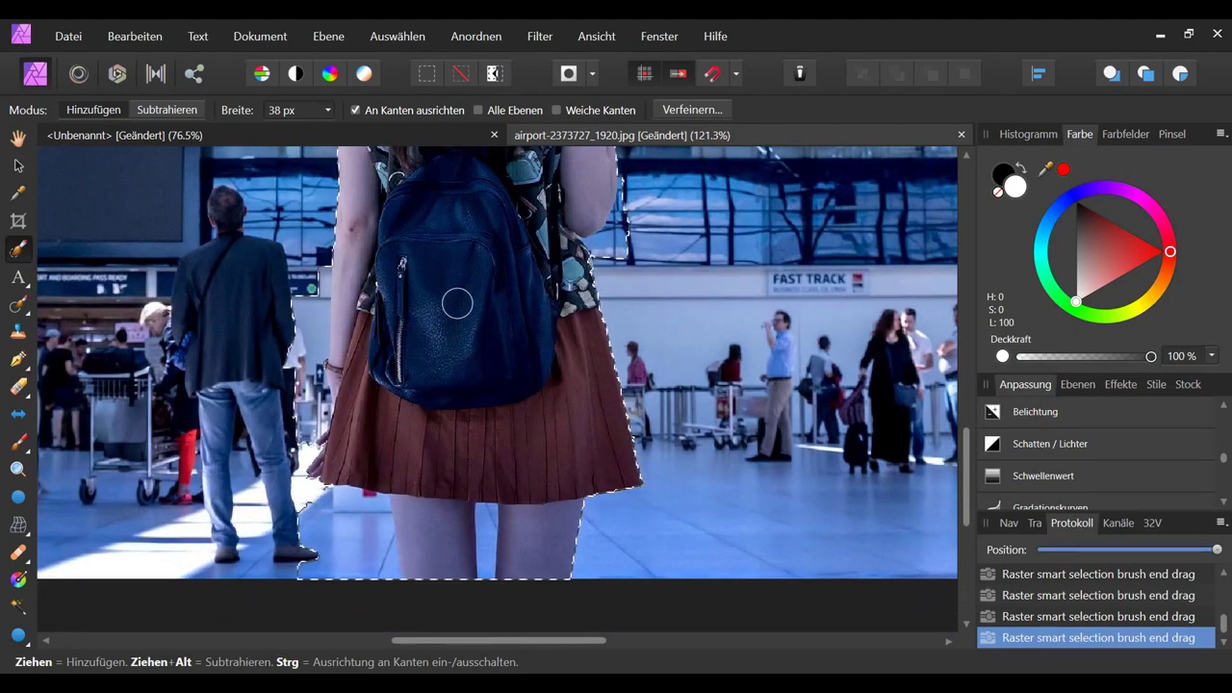
Switch the brush to Subtract at 26 px and remove background near the man's arm
{"action": "left_click", "coordinate": [167, 110]}
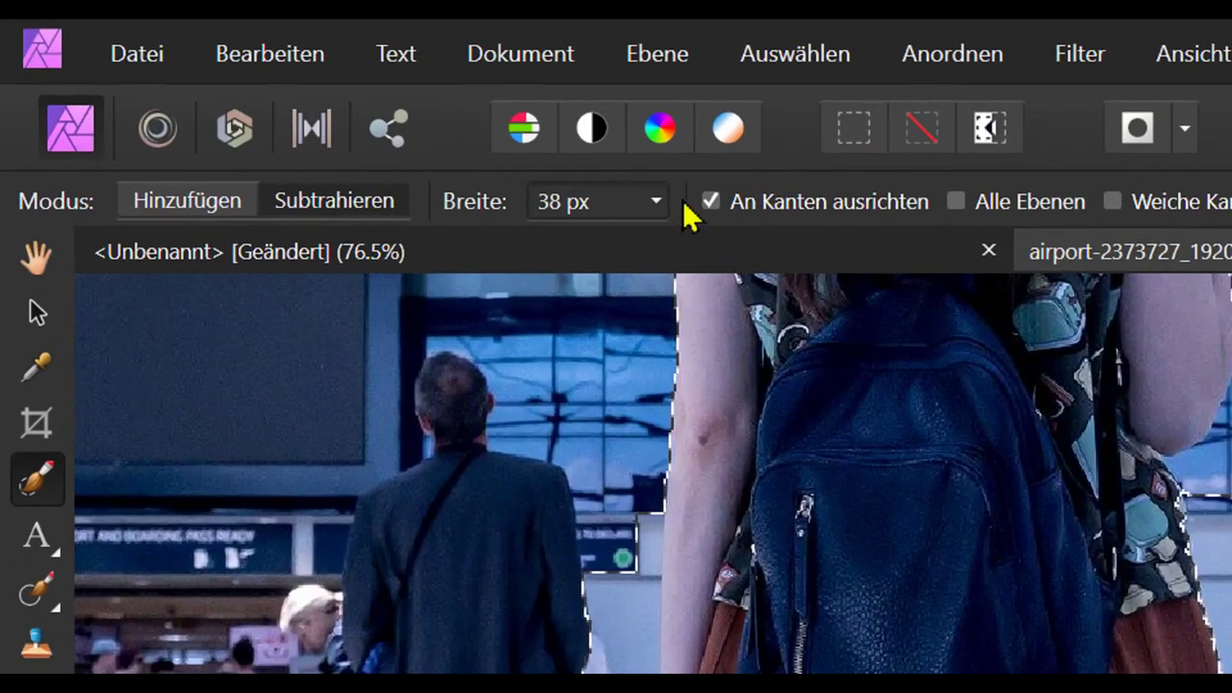
{"action": "left_click", "coordinate": [656, 202]}
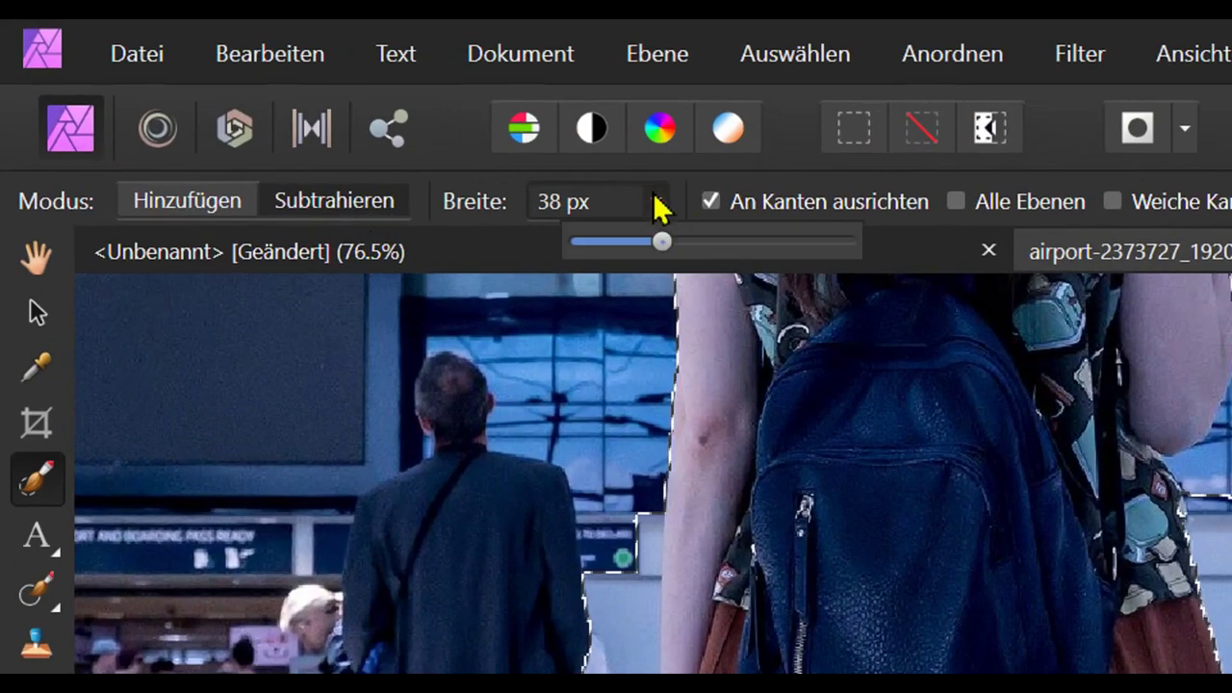
{"action": "left_click_drag", "start_coordinate": [659, 242], "coordinate": [638, 247]}
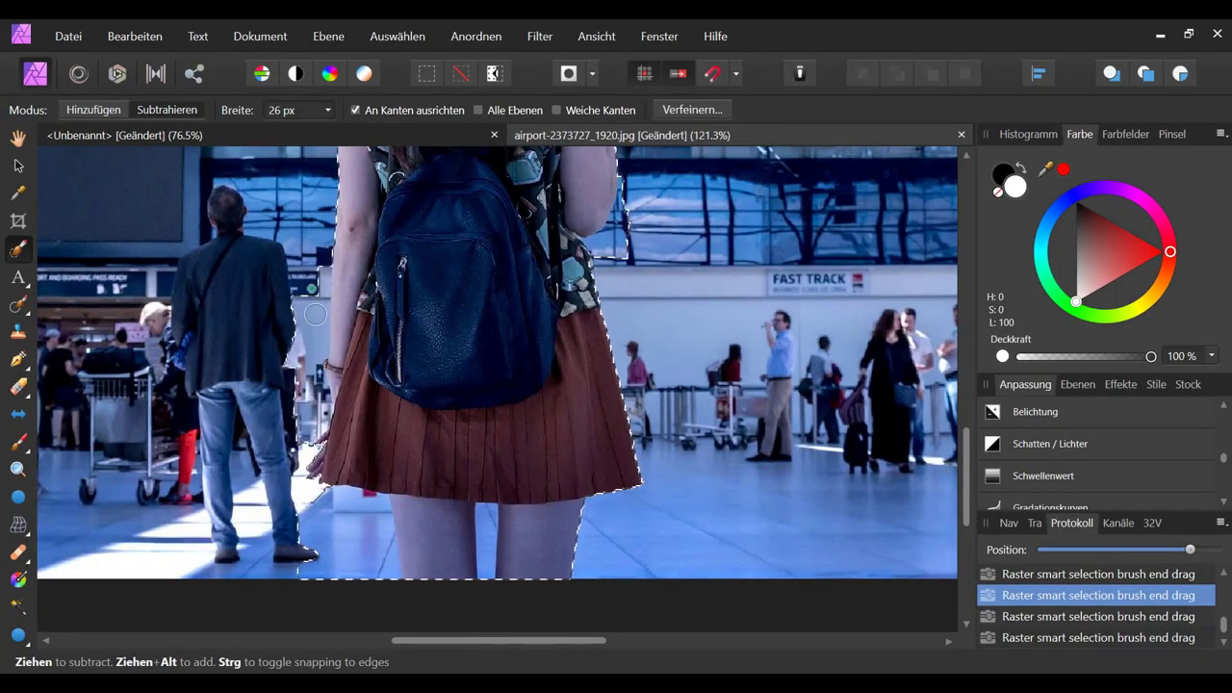
{"action": "mouse_move", "coordinate": [307, 319]}
{"action": "left_mouse_down"}
{"action": "mouse_move", "coordinate": [297, 321]}
{"action": "mouse_move", "coordinate": [358, 549]}
{"action": "mouse_move", "coordinate": [484, 585]}
{"action": "left_mouse_up"}
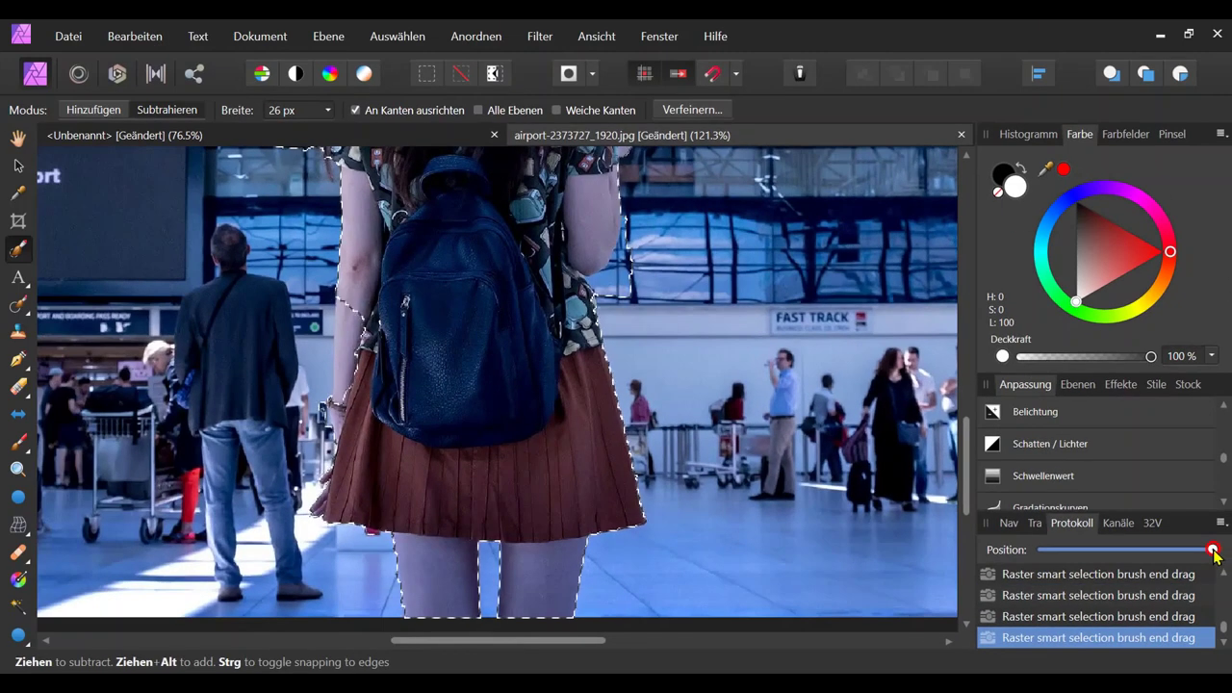
{"action": "left_click_drag", "start_coordinate": [1213, 550], "coordinate": [1150, 551]}
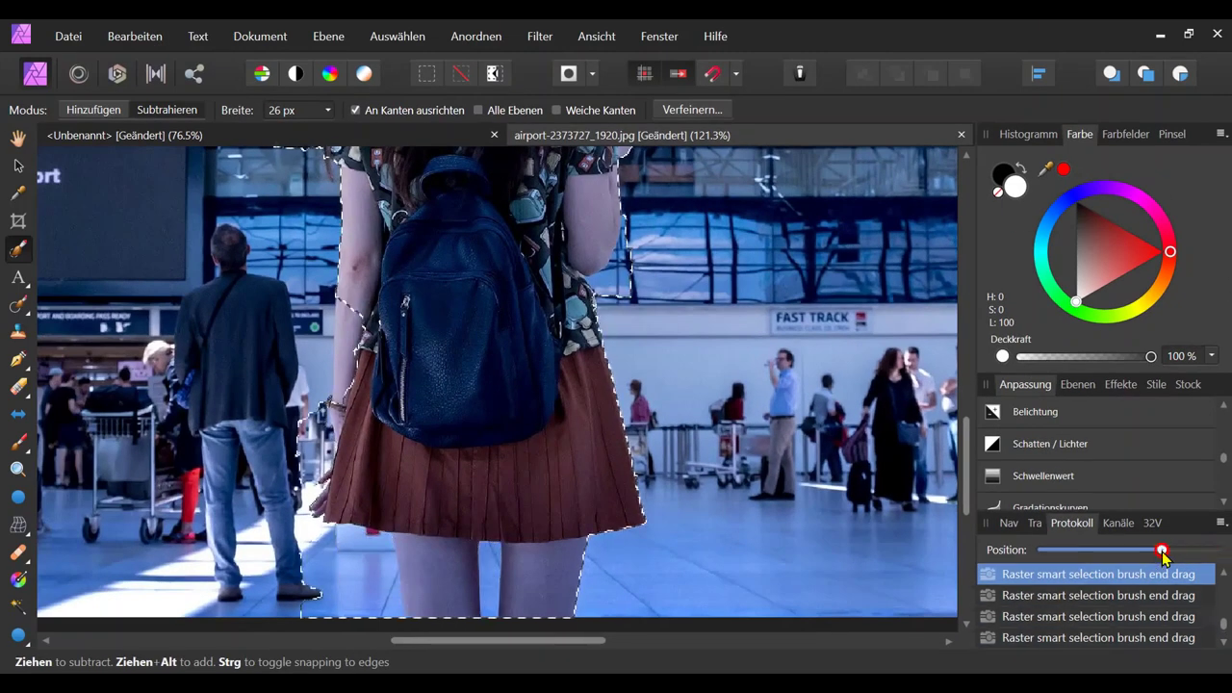
{"action": "mouse_move", "coordinate": [1150, 551]}
{"action": "left_mouse_down"}
{"action": "mouse_move", "coordinate": [1081, 550]}
{"action": "mouse_move", "coordinate": [1181, 549]}
{"action": "left_mouse_up"}
{"action": "left_click", "coordinate": [1227, 547]}
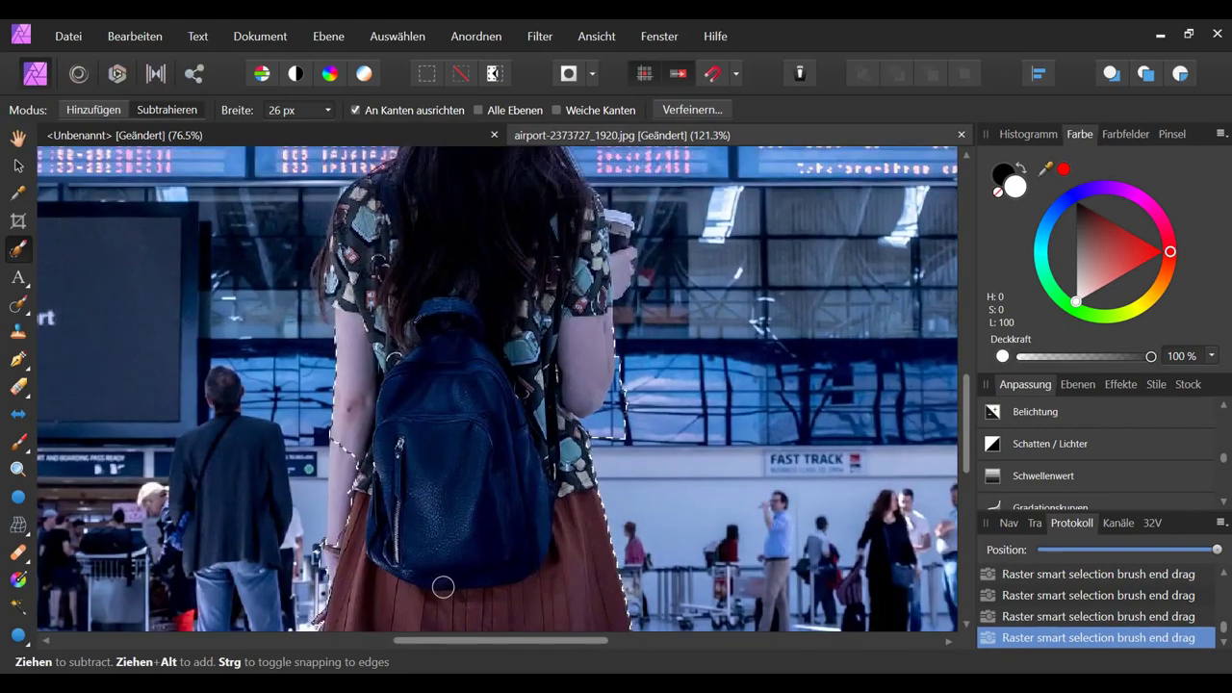
{"action": "left_click_drag", "start_coordinate": [609, 439], "coordinate": [627, 320]}
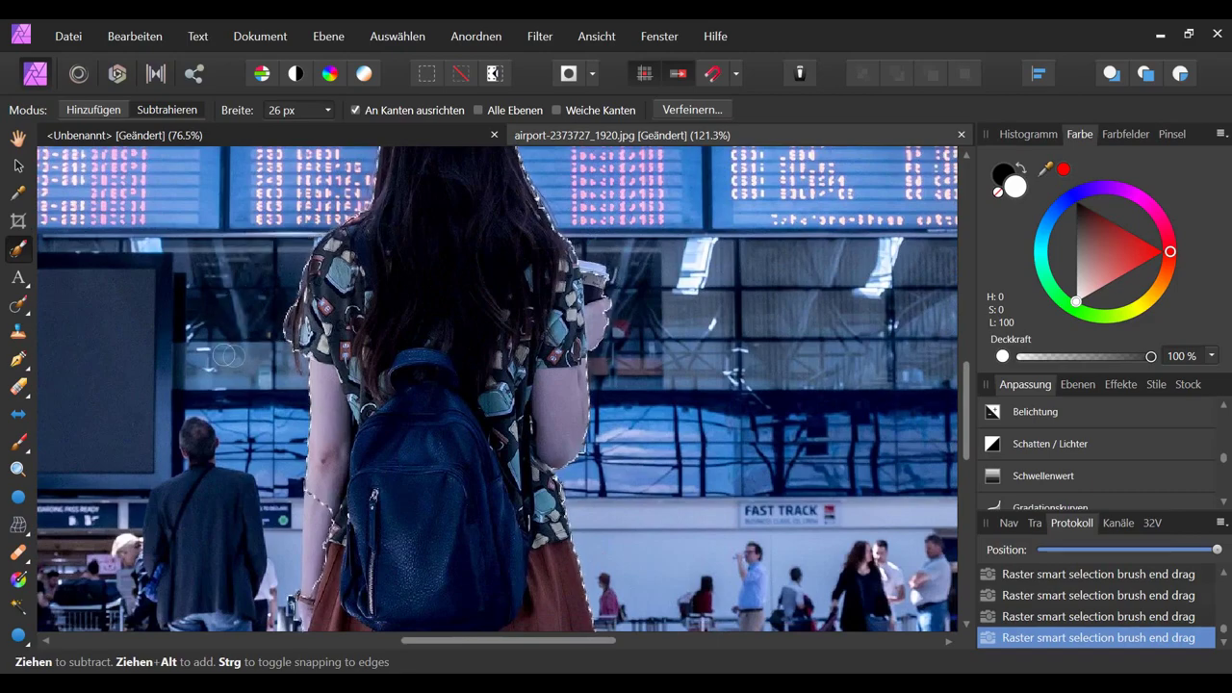
{"action": "scroll", "coordinate": [432, 237], "scroll_direction": "down", "scroll_amount": 5}
{"action": "scroll", "coordinate": [361, 319], "scroll_direction": "up", "scroll_amount": 1, "text": "ctrl"}
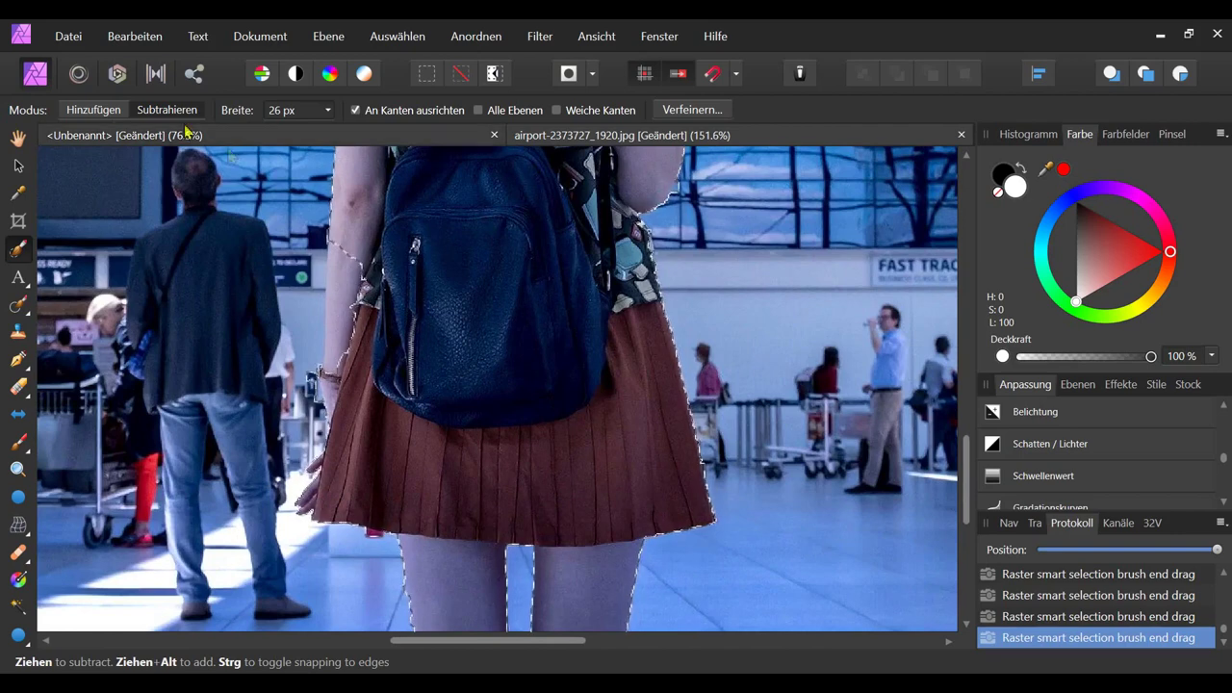
{"action": "key", "text": "alt"}
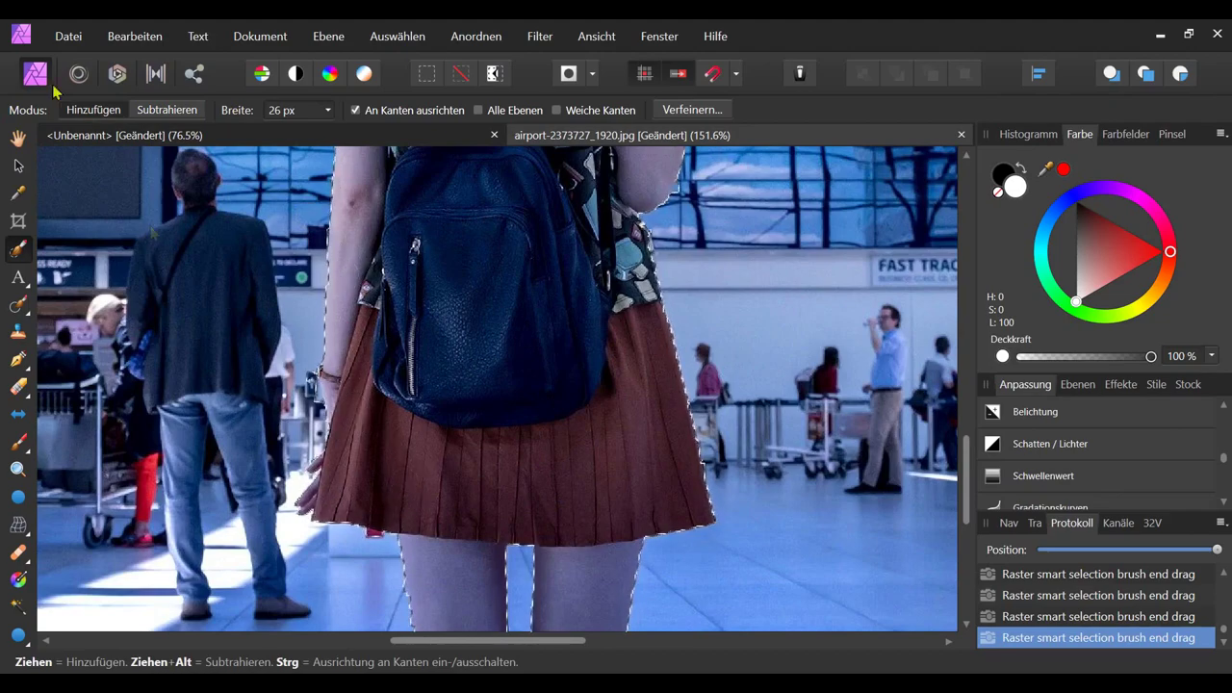
{"action": "scroll", "coordinate": [631, 466], "scroll_direction": "up", "scroll_amount": 1, "text": "ctrl"}
{"action": "scroll", "coordinate": [631, 466], "scroll_direction": "up", "scroll_amount": 5}
{"action": "scroll", "coordinate": [388, 350], "scroll_direction": "down", "scroll_amount": 1}
{"action": "scroll", "coordinate": [405, 385], "scroll_direction": "down", "scroll_amount": 5, "text": "ctrl"}
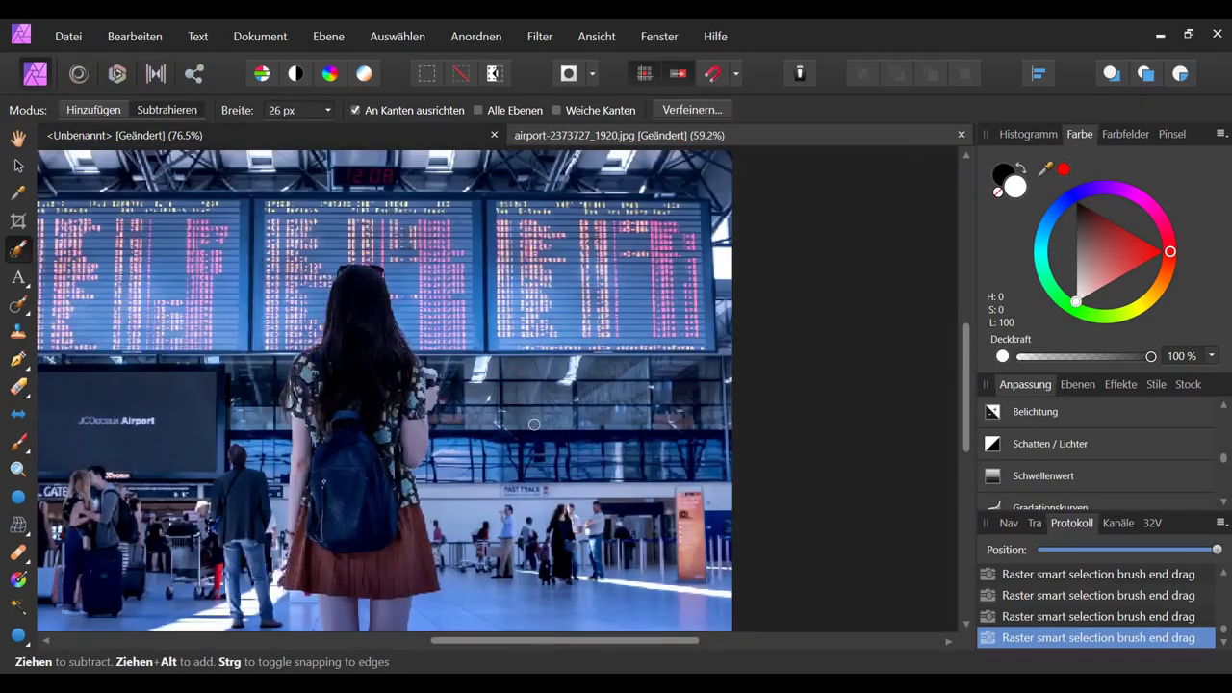
{"action": "scroll", "coordinate": [447, 423], "scroll_direction": "up", "scroll_amount": 1, "text": "ctrl"}
{"action": "scroll", "coordinate": [500, 443], "scroll_direction": "left", "scroll_amount": 2}
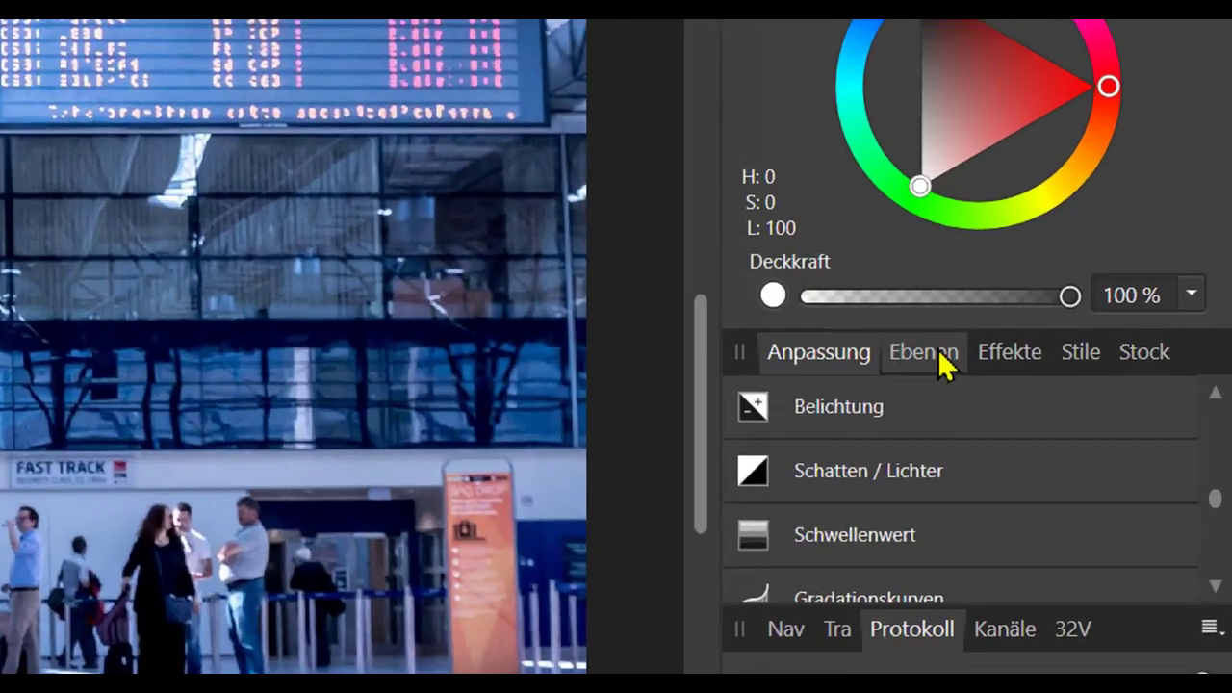
Mask the background layer to the woman's selection and zoom around to inspect it
{"action": "left_click", "coordinate": [961, 361]}
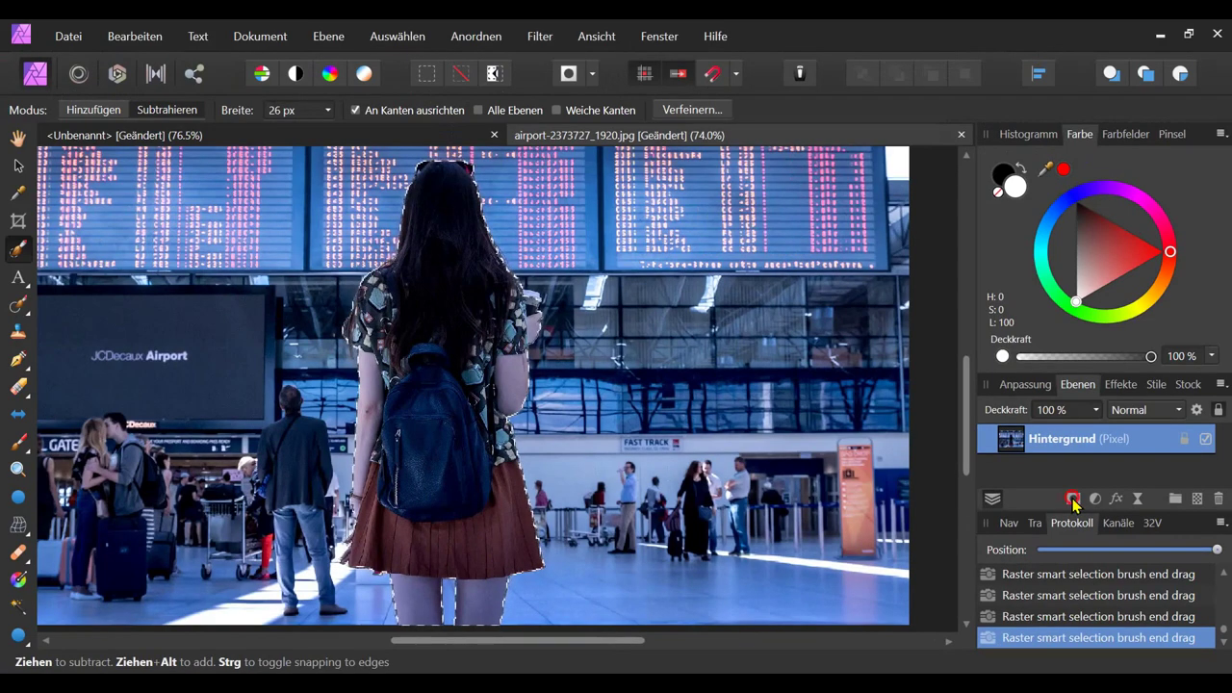
{"action": "left_click", "coordinate": [1072, 500]}
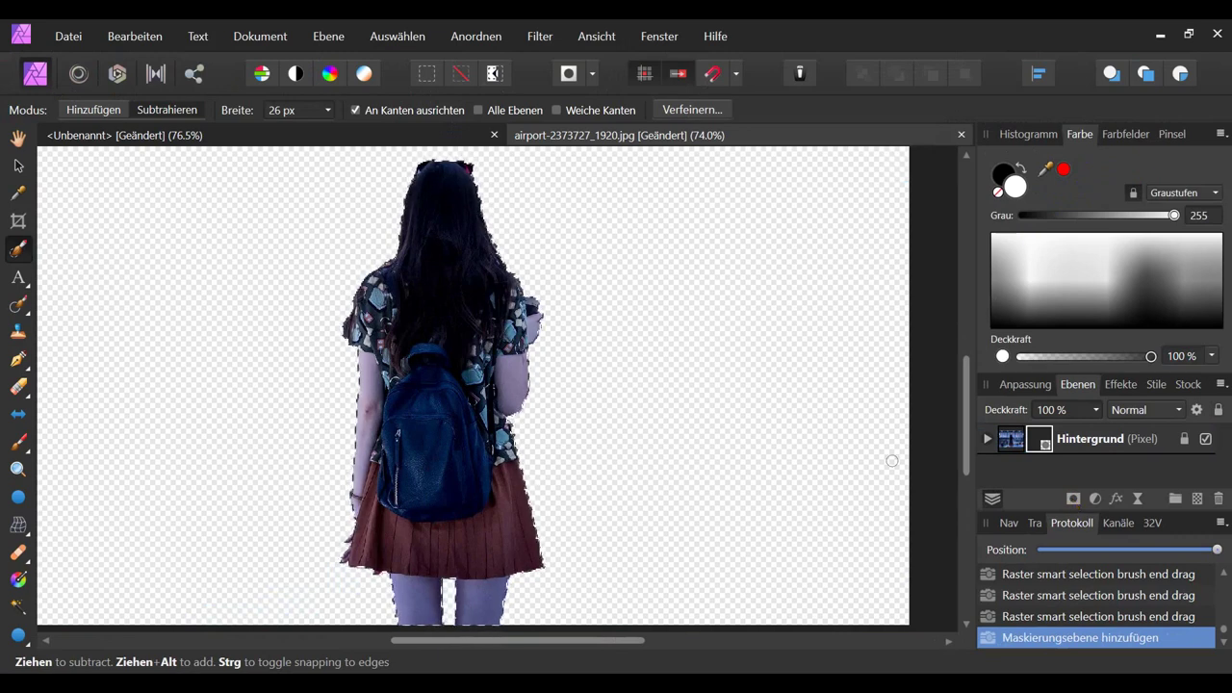
{"action": "scroll", "coordinate": [486, 525], "scroll_direction": "up", "scroll_amount": 2}
{"action": "scroll", "coordinate": [515, 433], "scroll_direction": "up", "scroll_amount": 2}
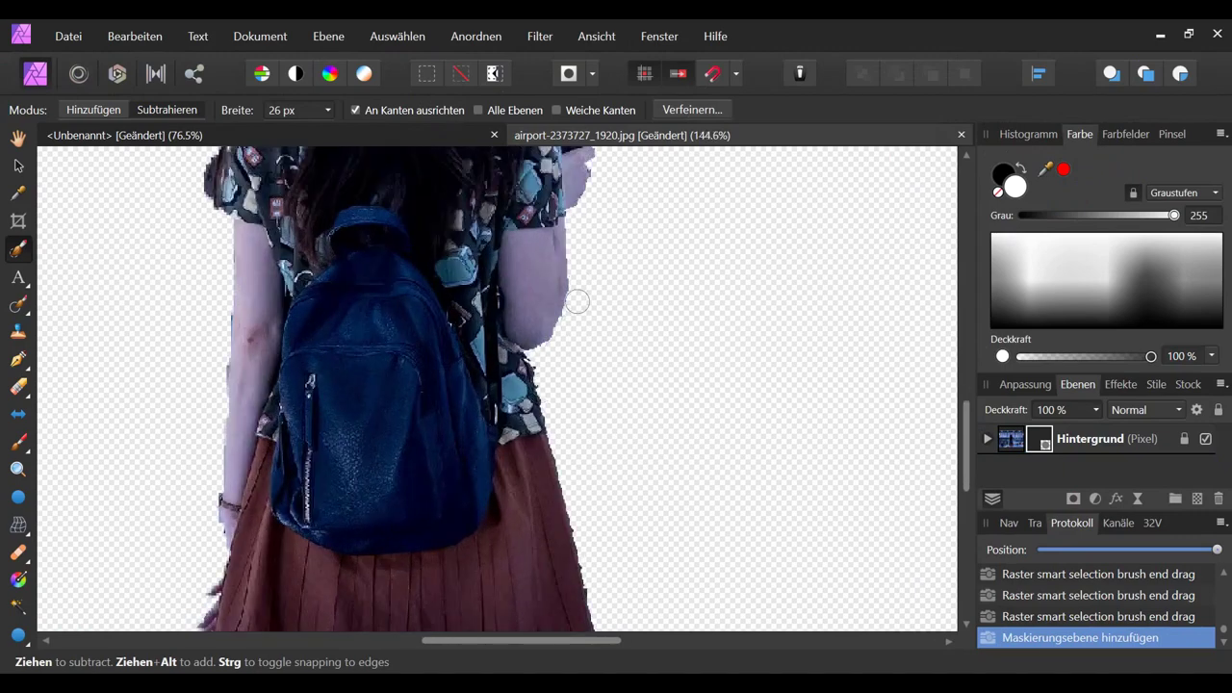
{"action": "scroll", "coordinate": [567, 338], "scroll_direction": "up", "scroll_amount": 2}
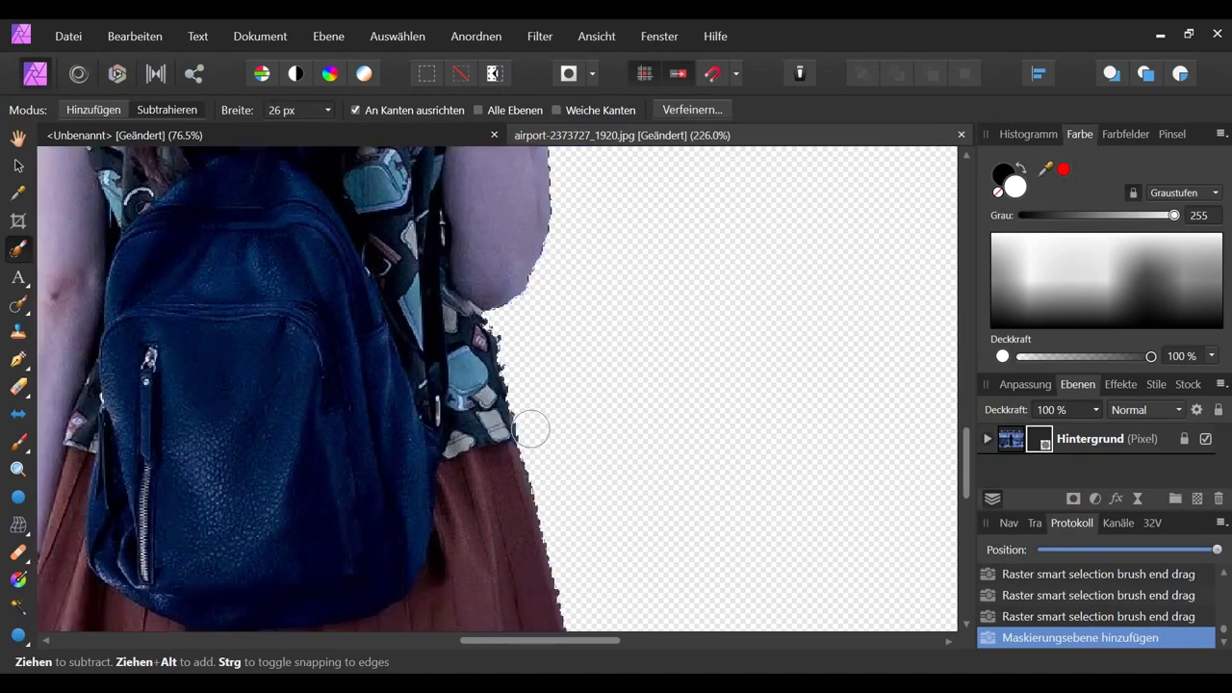
{"action": "scroll", "coordinate": [536, 427], "scroll_direction": "down", "scroll_amount": 3}
{"action": "scroll", "coordinate": [504, 283], "scroll_direction": "down", "scroll_amount": 2}
{"action": "scroll", "coordinate": [671, 575], "scroll_direction": "up", "scroll_amount": 4}
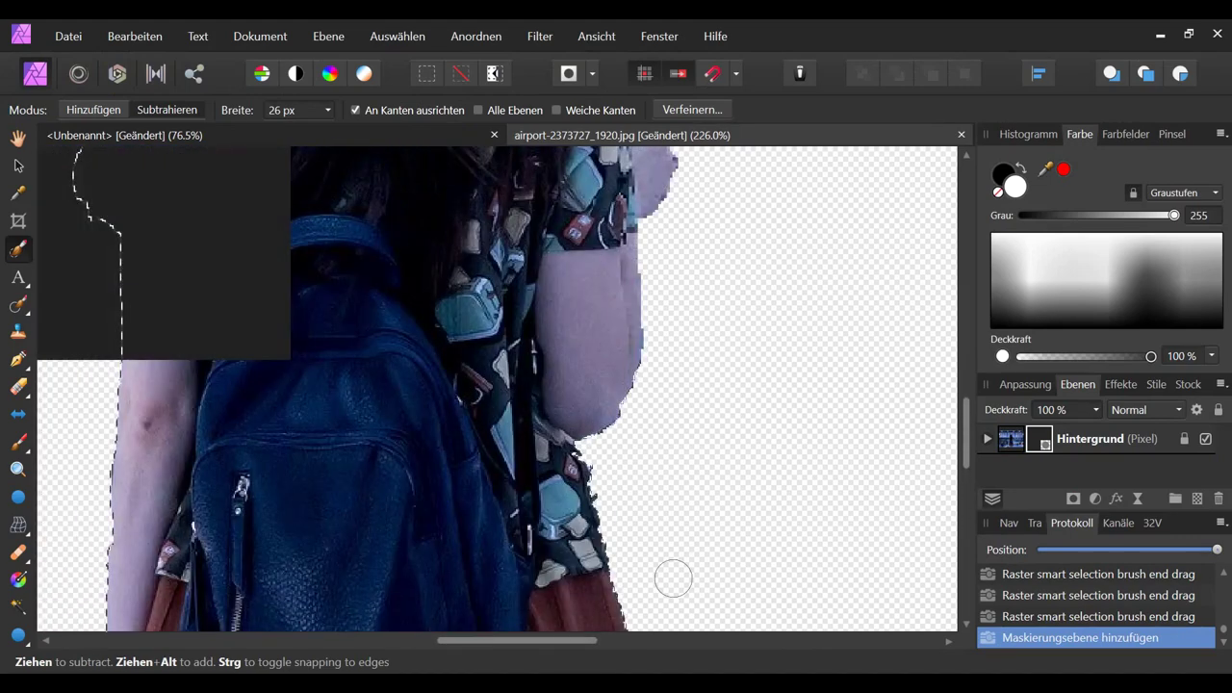
{"action": "scroll", "coordinate": [677, 507], "scroll_direction": "down", "scroll_amount": 2}
{"action": "scroll", "coordinate": [534, 340], "scroll_direction": "down", "scroll_amount": 2}
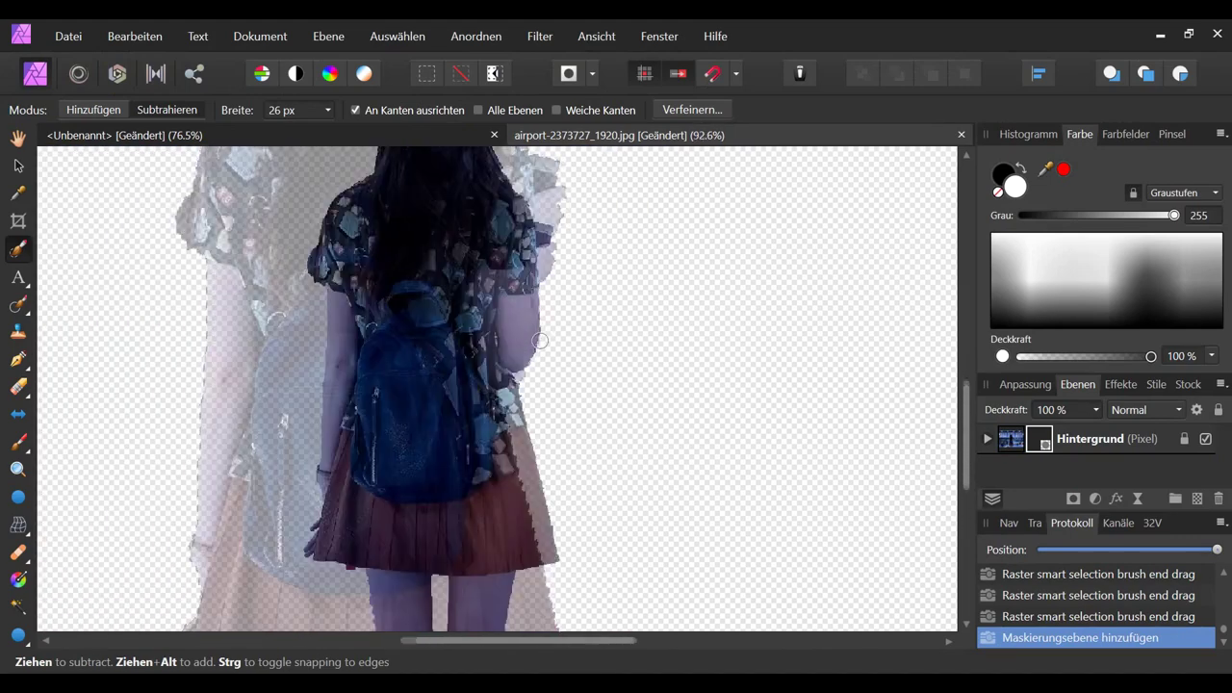
{"action": "scroll", "coordinate": [635, 378], "scroll_direction": "down", "scroll_amount": 1}
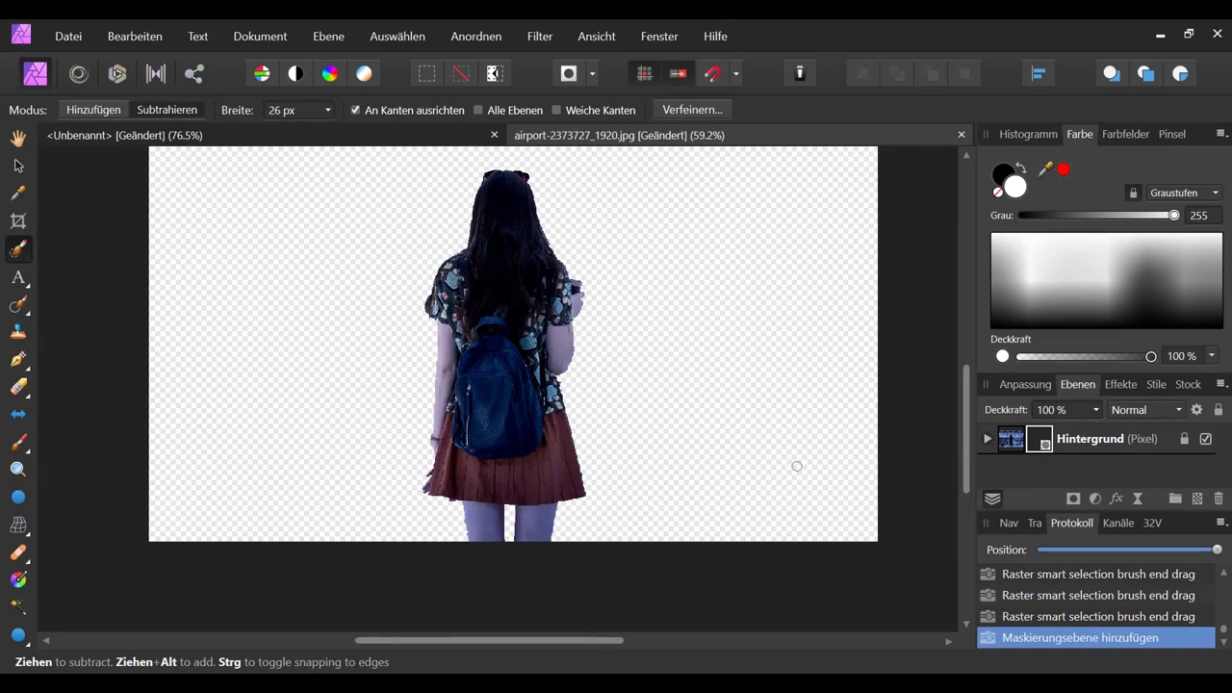
Undo the mask layer in History, restoring the full airport photo with the woman selected
{"action": "left_click_drag", "start_coordinate": [1190, 550], "coordinate": [1186, 549]}
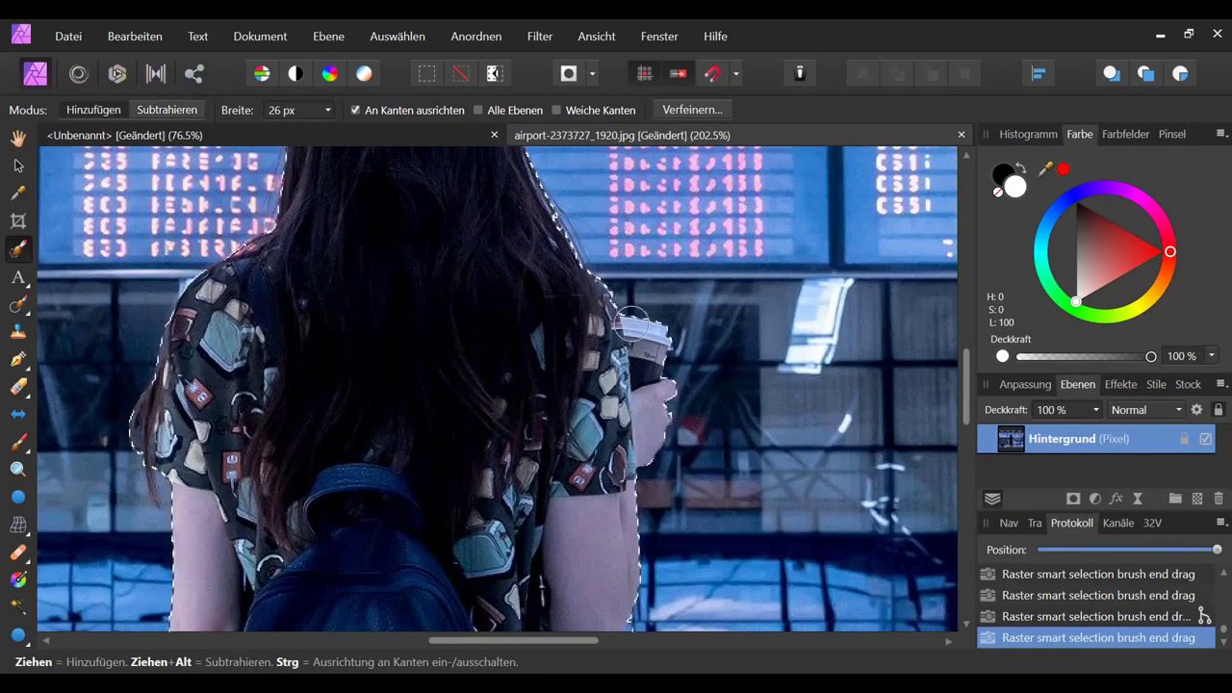
{"action": "scroll", "coordinate": [632, 323], "scroll_direction": "down", "scroll_amount": 5}
{"action": "scroll", "coordinate": [588, 435], "scroll_direction": "up", "scroll_amount": 1}
{"action": "scroll", "coordinate": [588, 435], "scroll_direction": "up", "scroll_amount": 1}
{"action": "scroll", "coordinate": [588, 435], "scroll_direction": "up", "scroll_amount": 1}
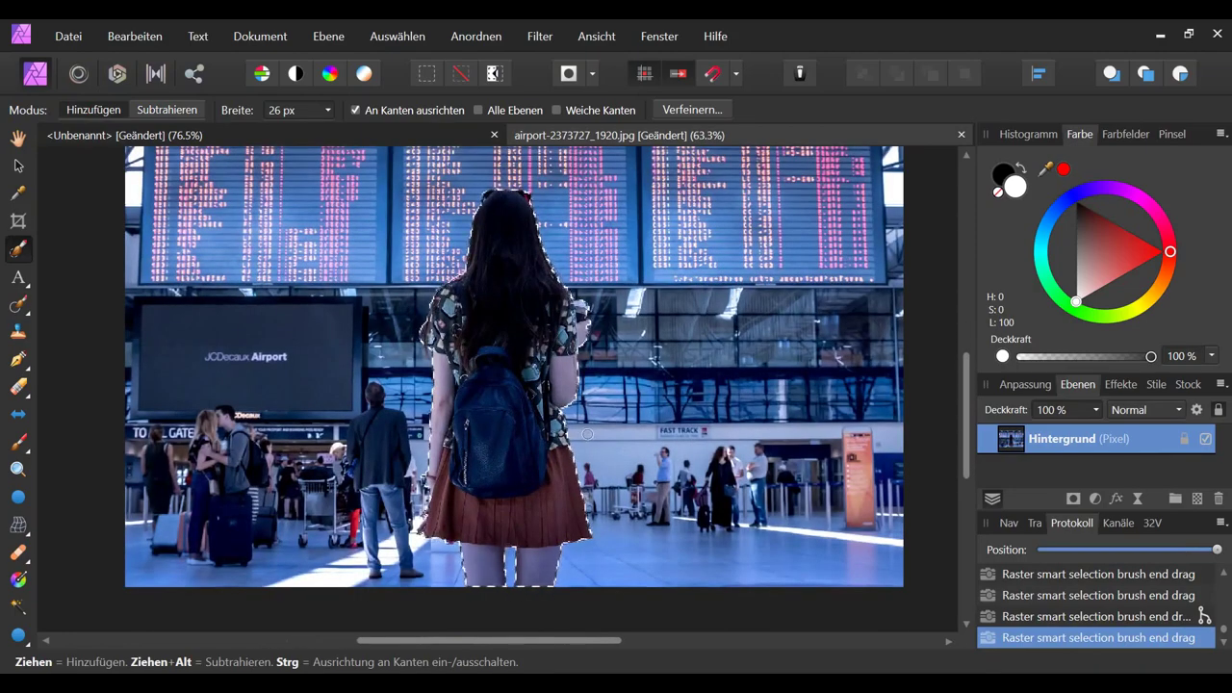
{"action": "scroll", "coordinate": [587, 434], "scroll_direction": "right", "scroll_amount": 3}
{"action": "scroll", "coordinate": [587, 434], "scroll_direction": "up", "scroll_amount": 1}
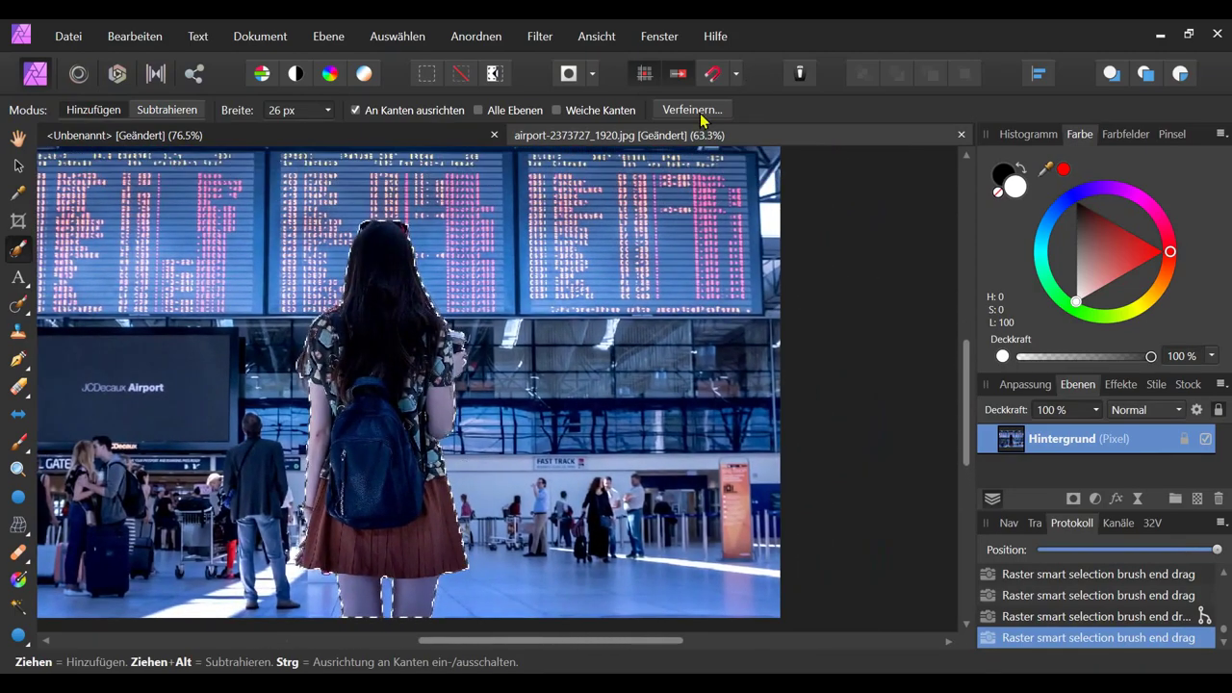
{"action": "left_click", "coordinate": [702, 112]}
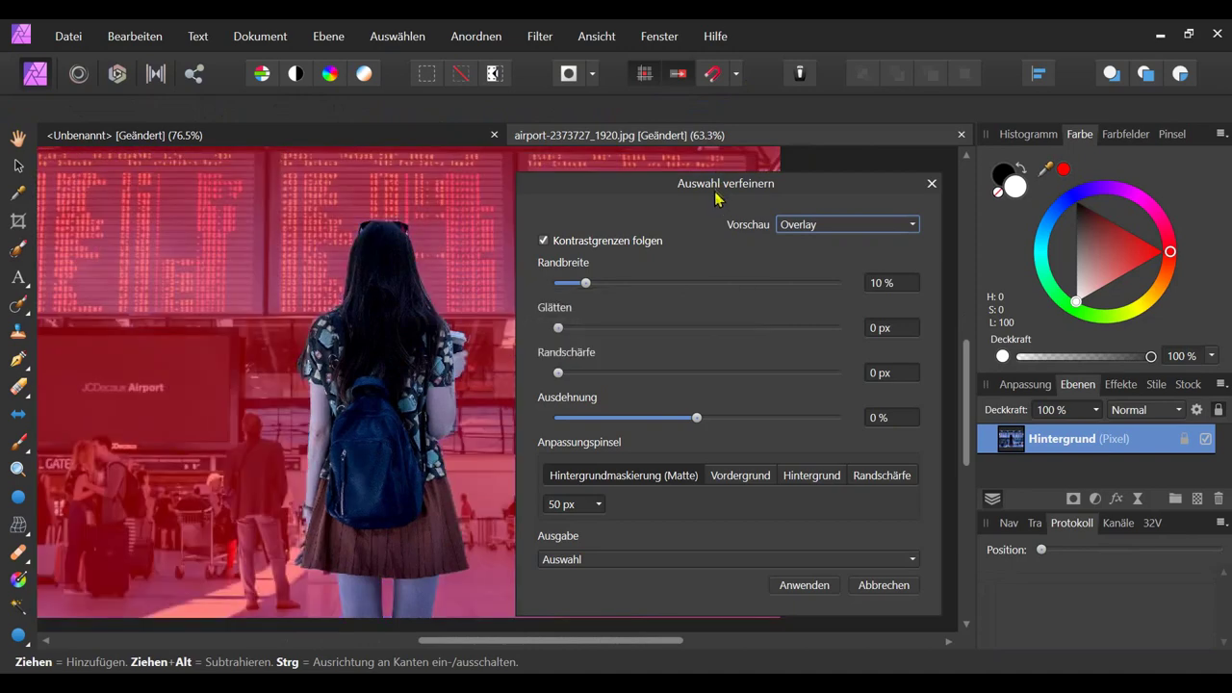
Smooth the selection edge to 11.8 px, leaving the border width at 10%
{"action": "mouse_move", "coordinate": [713, 185]}
{"action": "left_mouse_down"}
{"action": "mouse_move", "coordinate": [775, 143]}
{"action": "mouse_move", "coordinate": [821, 142]}
{"action": "left_mouse_up"}
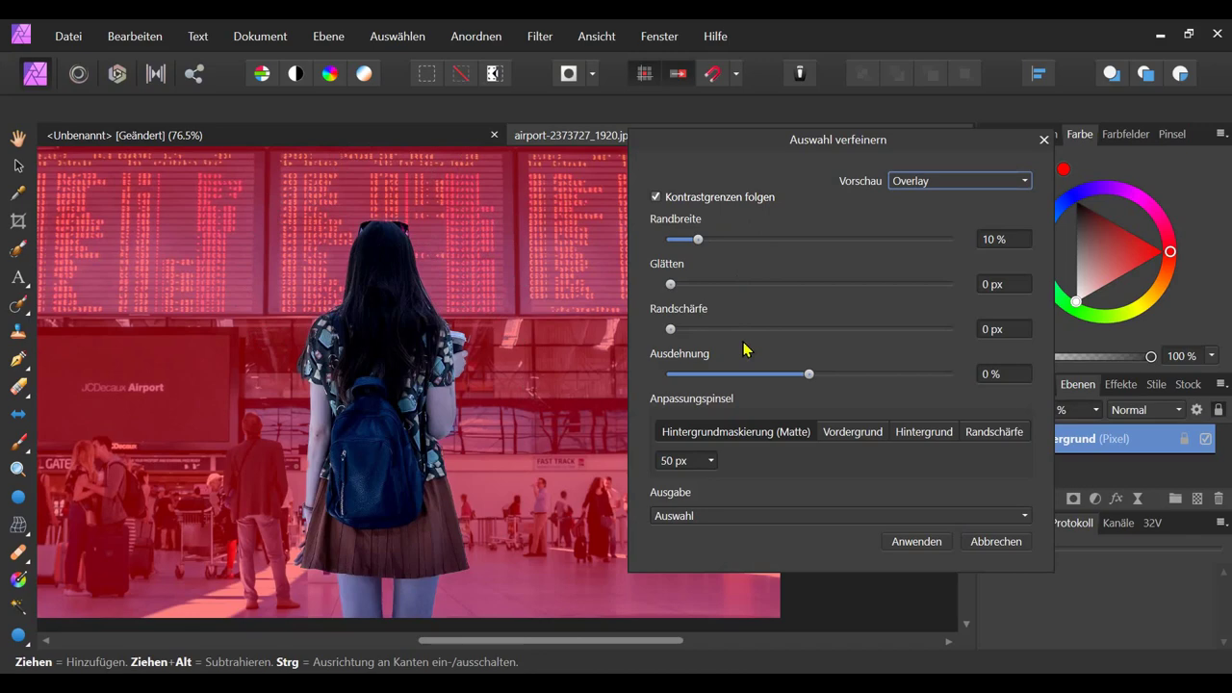
{"action": "left_click", "coordinate": [701, 240]}
{"action": "left_click_drag", "start_coordinate": [701, 240], "coordinate": [705, 245]}
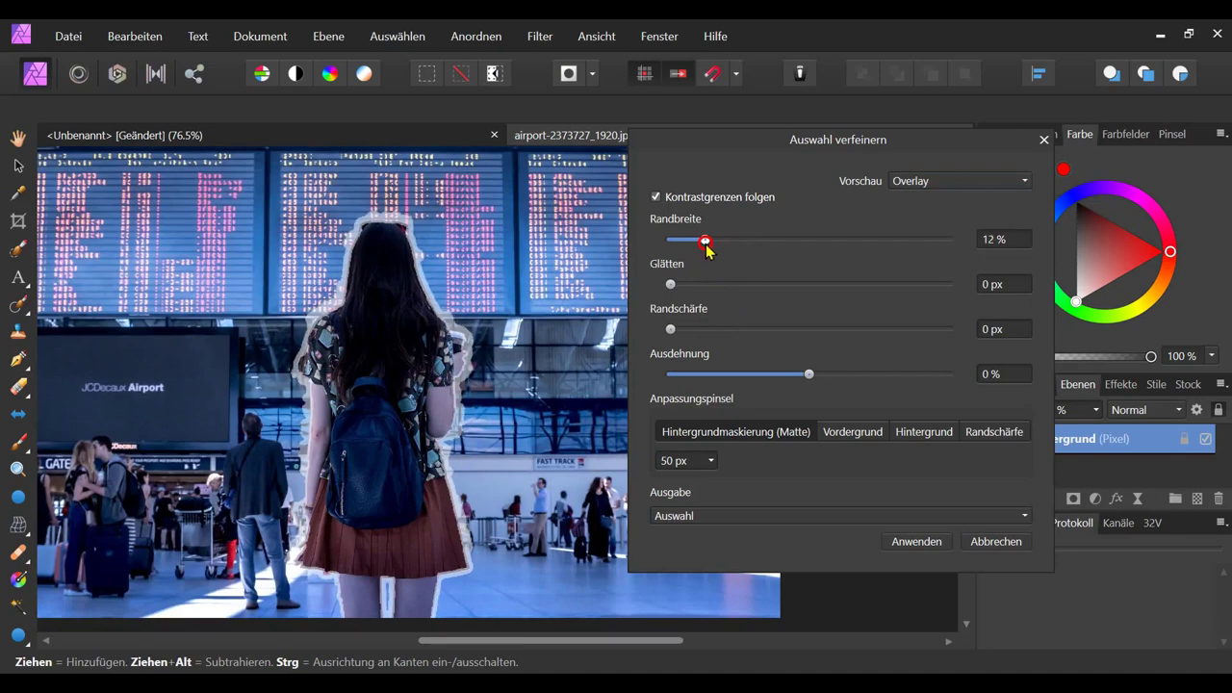
{"action": "left_click_drag", "start_coordinate": [706, 248], "coordinate": [699, 246]}
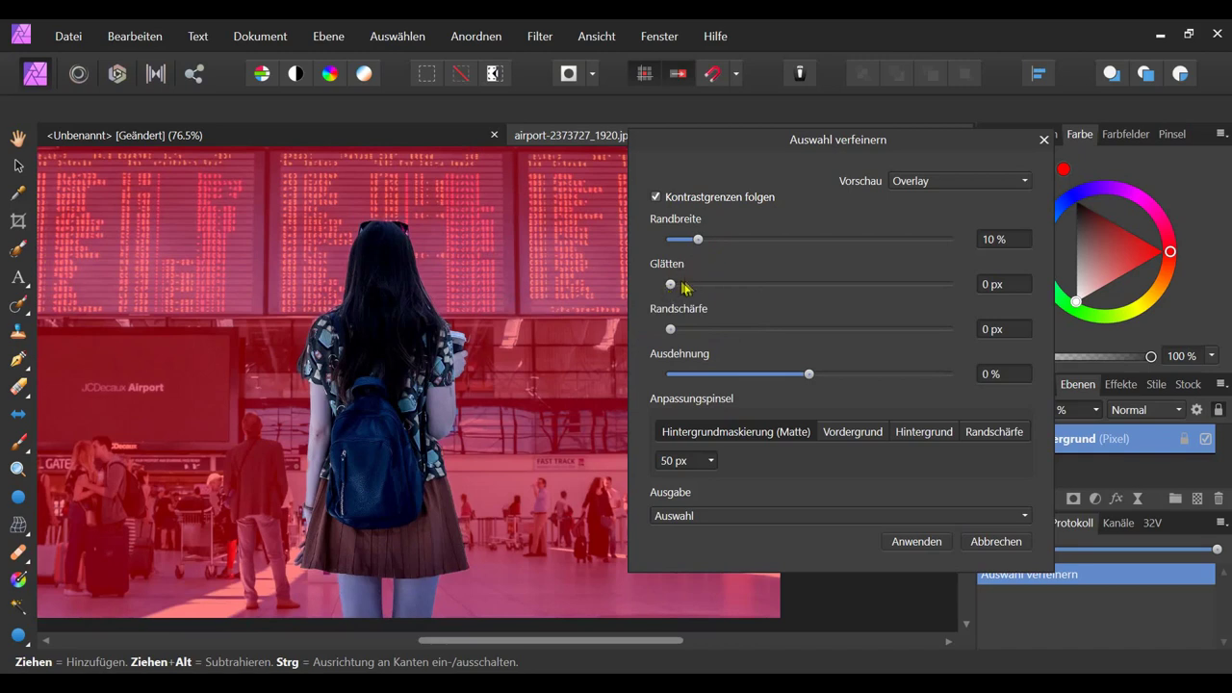
{"action": "left_click_drag", "start_coordinate": [676, 287], "coordinate": [706, 294]}
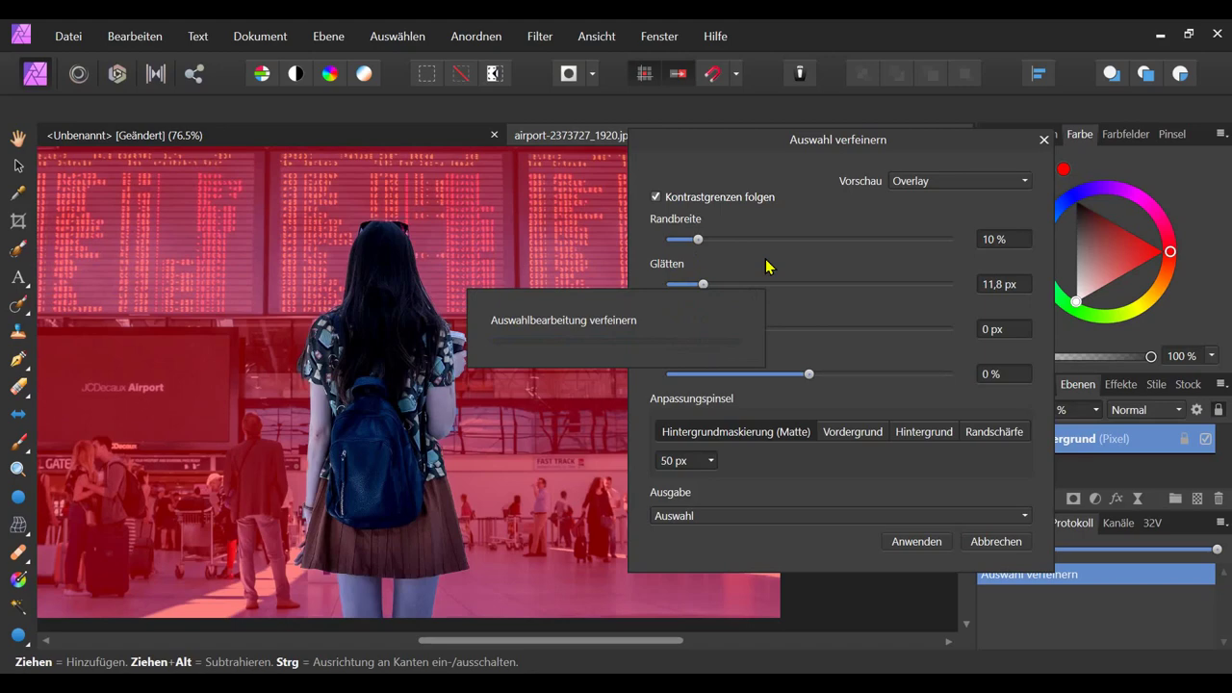
Zoom in to check the refined edge on the hair and arm, then show the Ausgabe options
{"action": "scroll", "coordinate": [382, 310], "scroll_direction": "up", "scroll_amount": 3}
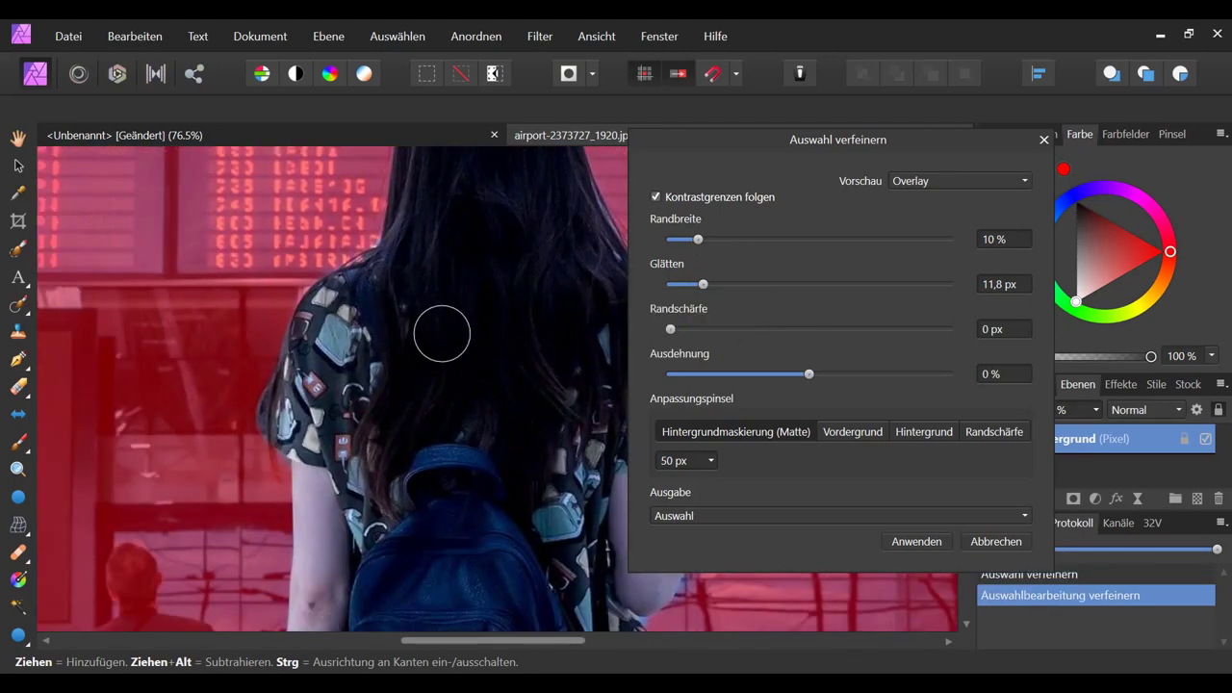
{"action": "scroll", "coordinate": [370, 481], "scroll_direction": "down", "scroll_amount": 3}
{"action": "scroll", "coordinate": [350, 413], "scroll_direction": "down", "scroll_amount": 2}
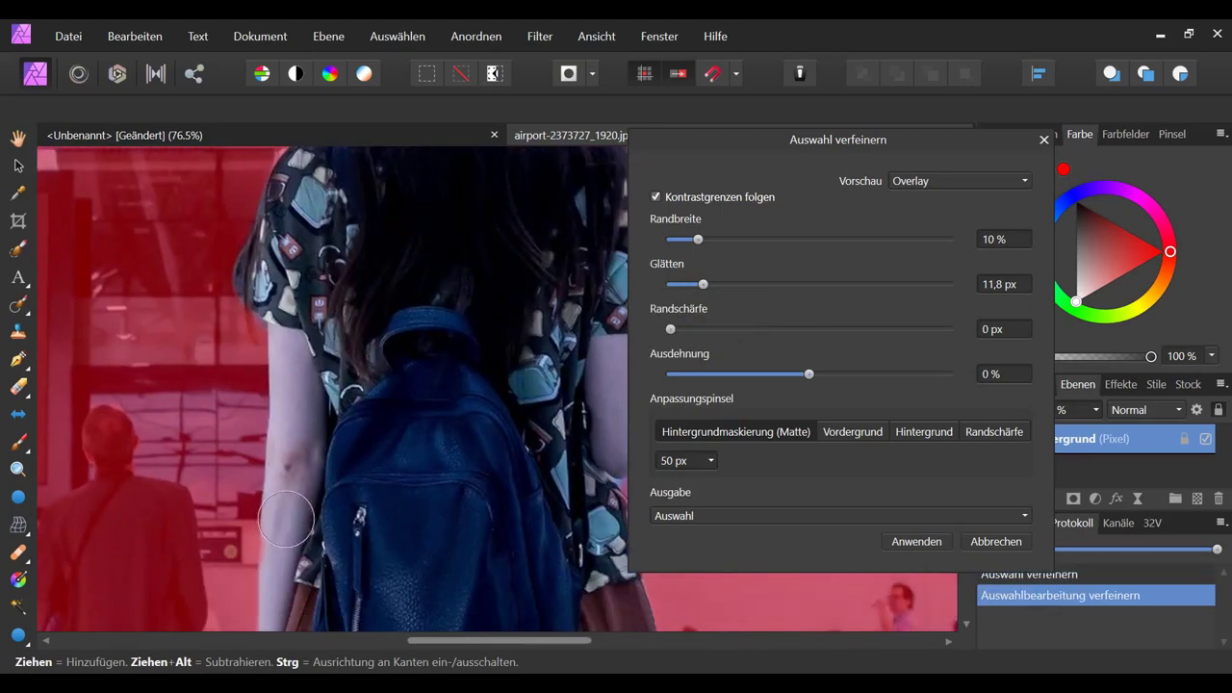
{"action": "scroll", "coordinate": [300, 513], "scroll_direction": "down", "scroll_amount": 1}
{"action": "scroll", "coordinate": [314, 493], "scroll_direction": "up", "scroll_amount": 2}
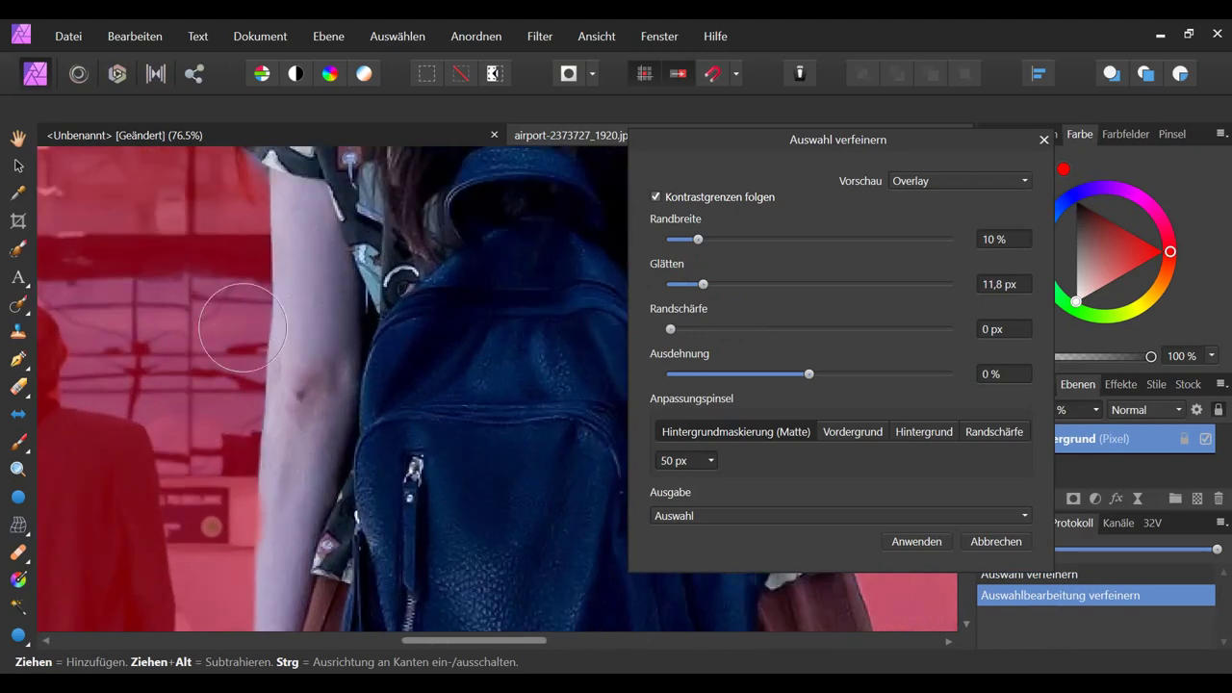
{"action": "scroll", "coordinate": [318, 347], "scroll_direction": "down", "scroll_amount": 5}
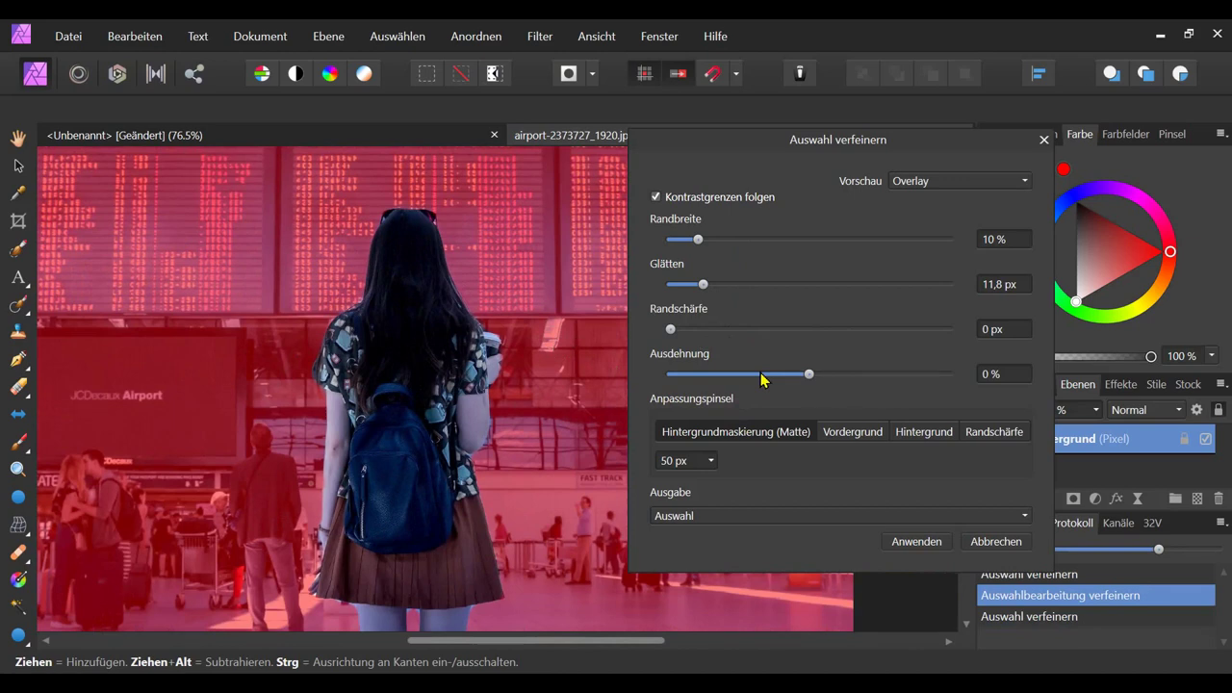
{"action": "left_click", "coordinate": [690, 514]}
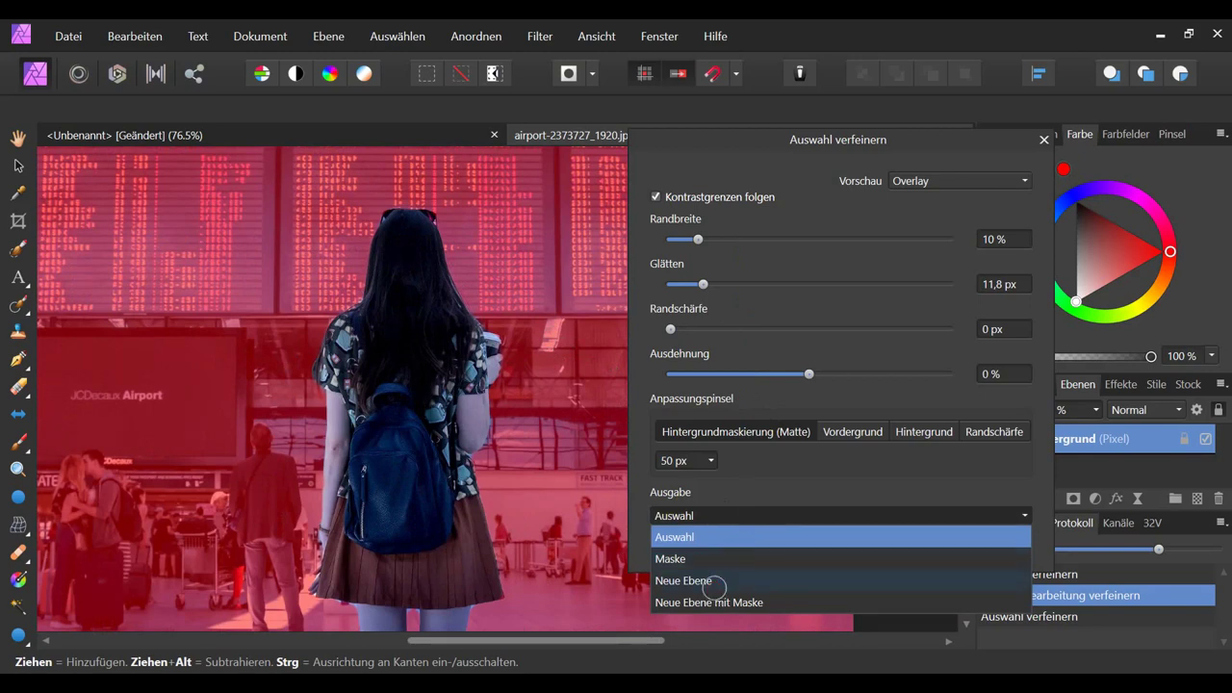
Output the refinement to a new layer and make the Hintergrund layer visible and selected
{"action": "left_click", "coordinate": [714, 580]}
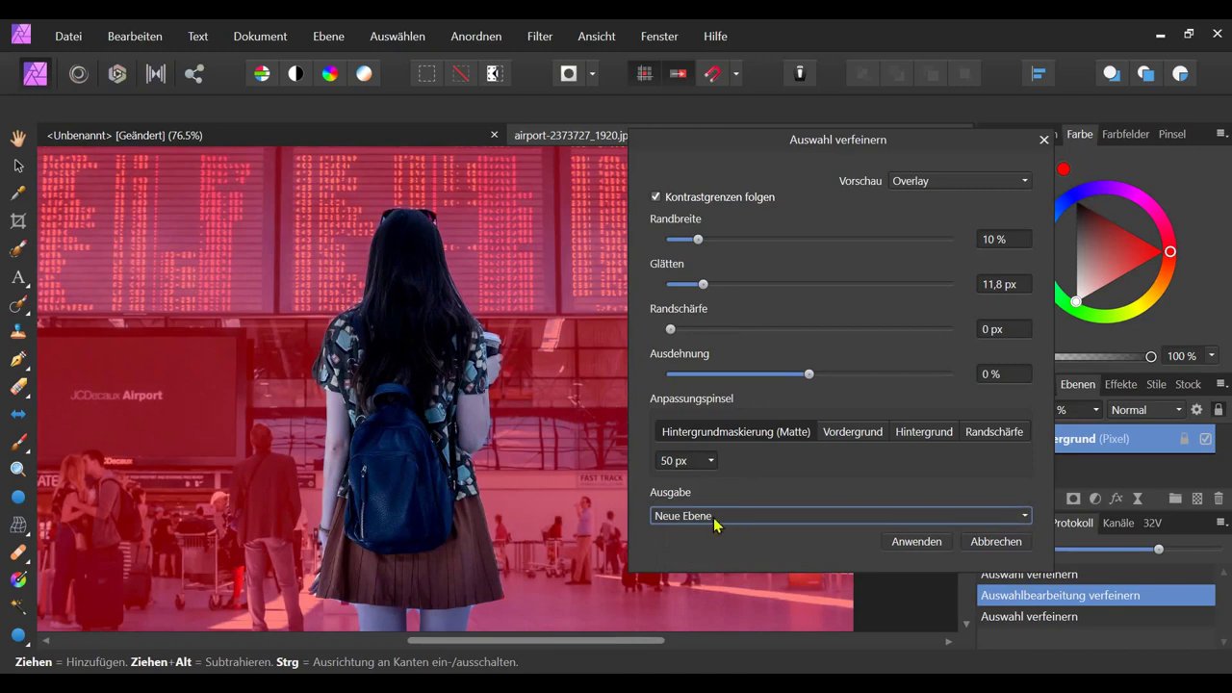
{"action": "left_click", "coordinate": [914, 542]}
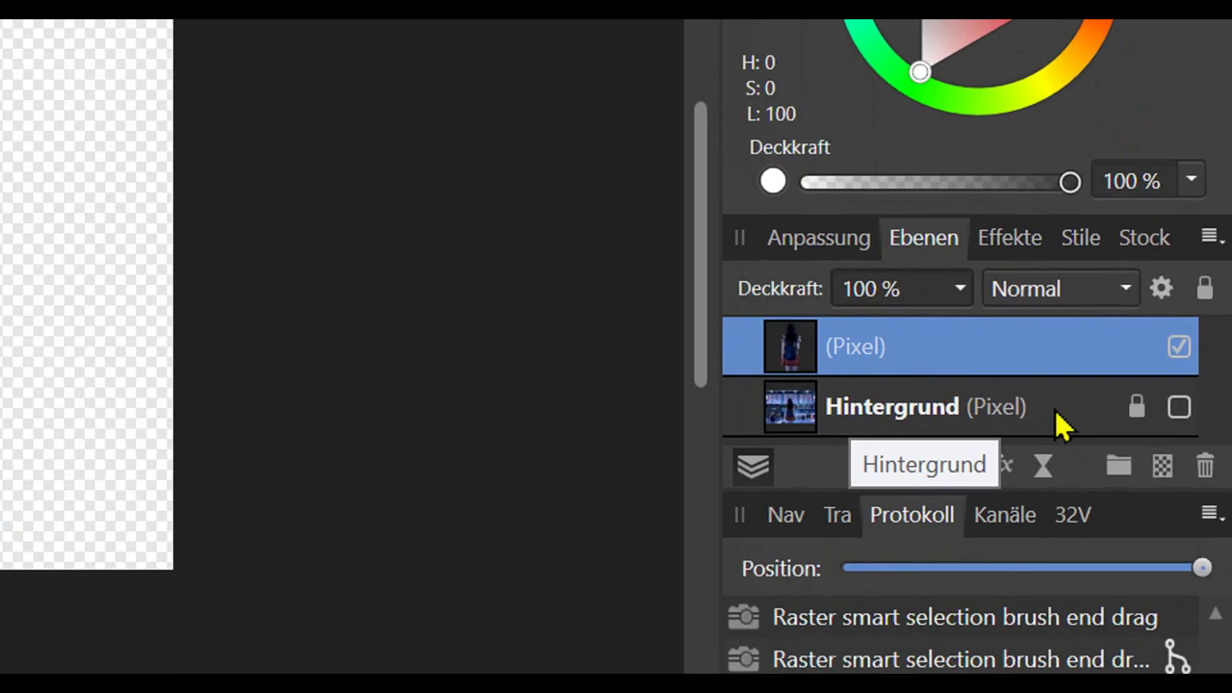
{"action": "left_click", "coordinate": [1179, 407]}
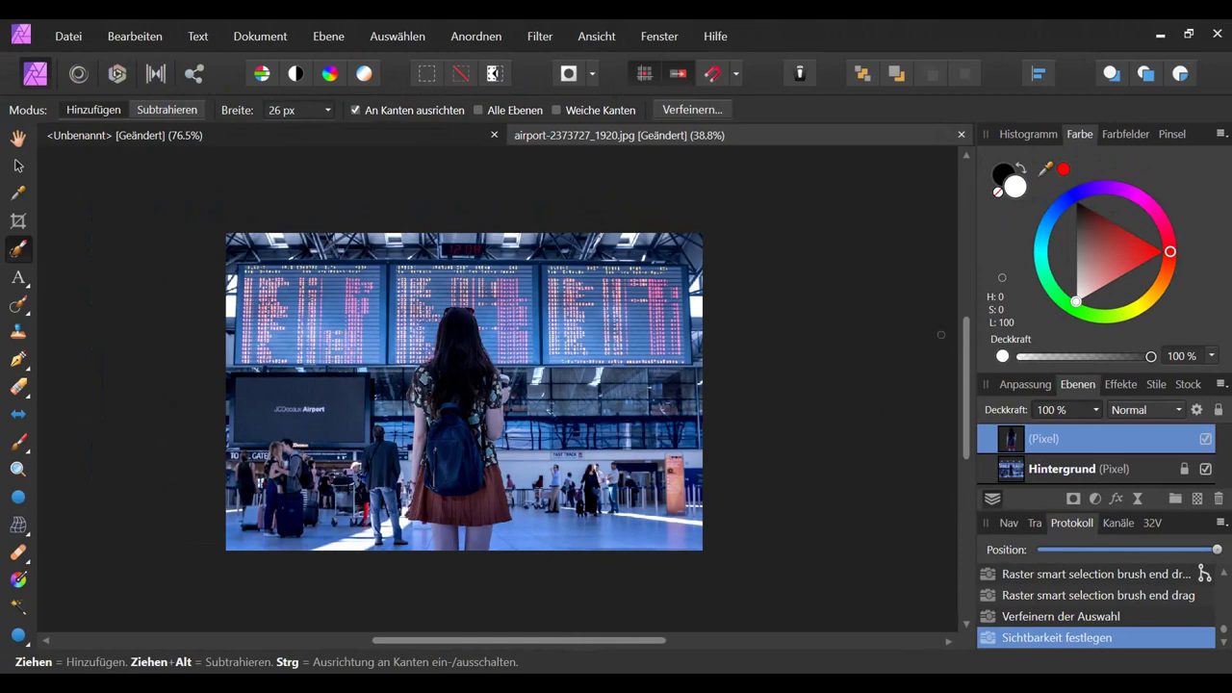
{"action": "left_click", "coordinate": [1067, 469]}
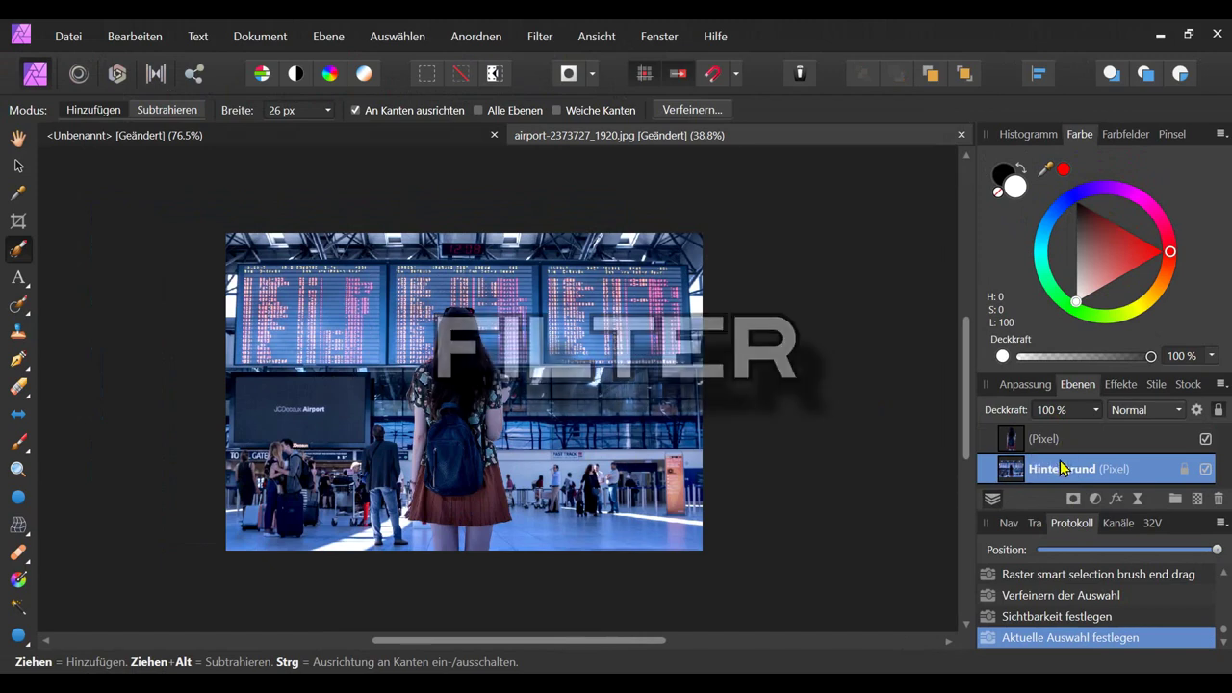
{"action": "left_click", "coordinate": [540, 43]}
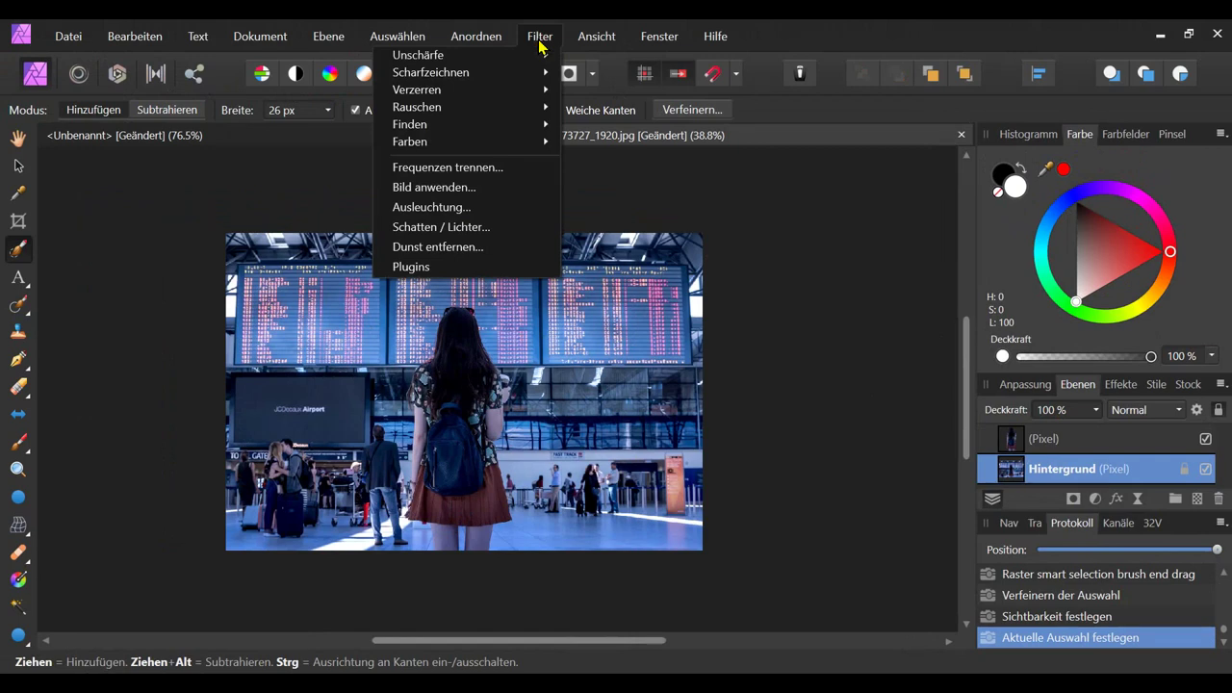
{"action": "mouse_move", "coordinate": [462, 55]}
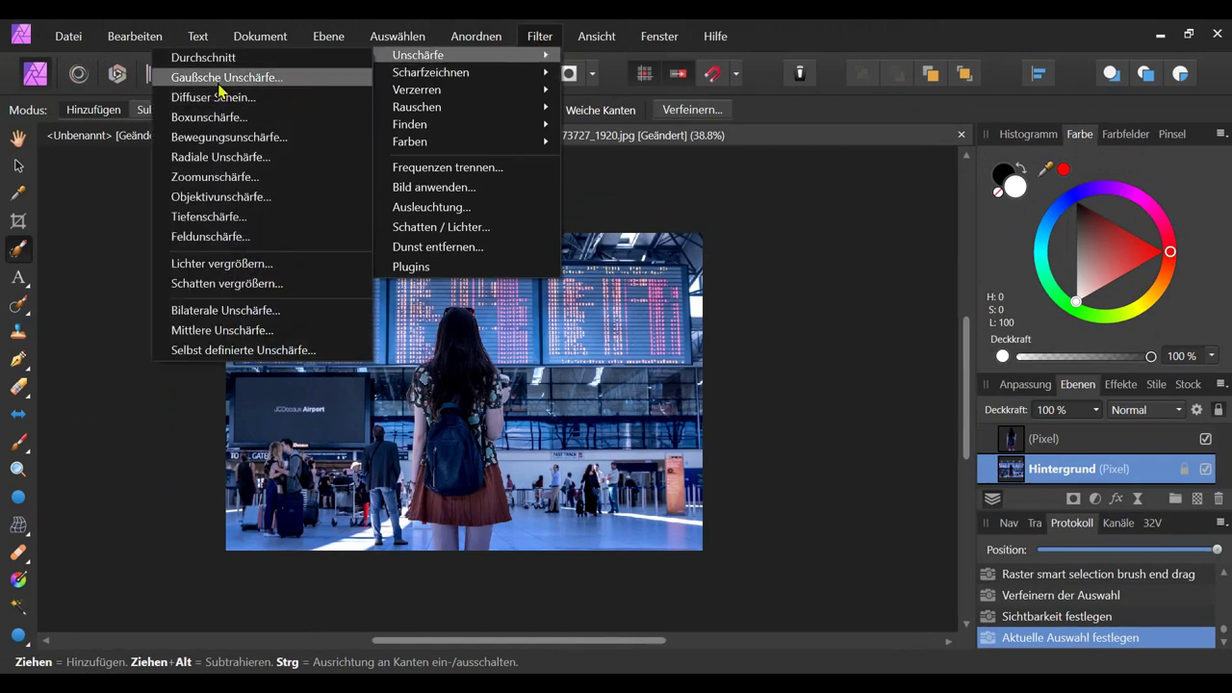
Apply a 2.3 px Gaußsche Unschärfe to the Hintergrund layer
{"action": "left_click", "coordinate": [220, 86]}
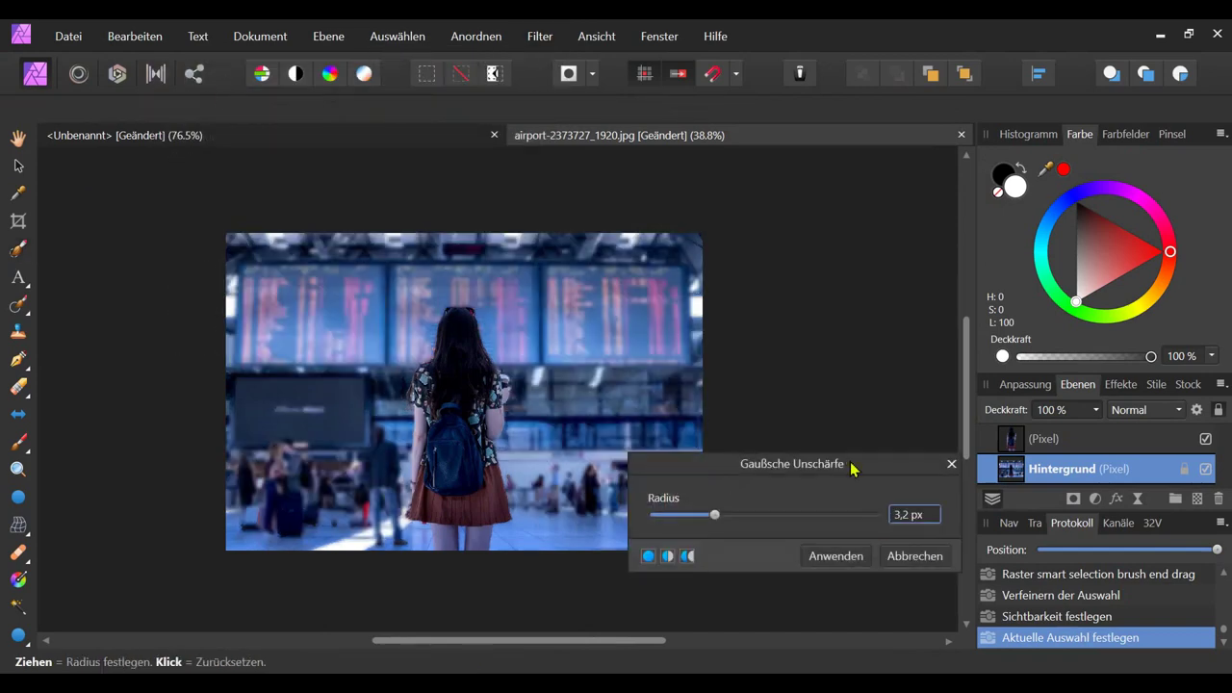
{"action": "left_click_drag", "start_coordinate": [845, 472], "coordinate": [889, 333]}
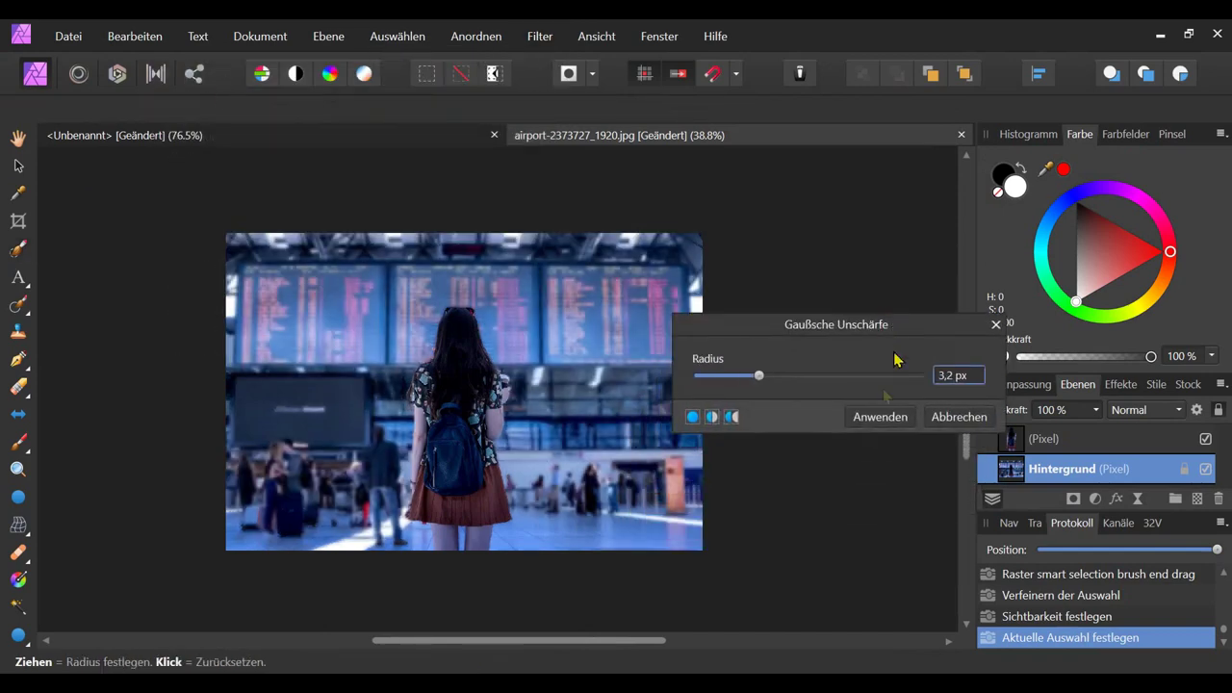
{"action": "left_click_drag", "start_coordinate": [758, 378], "coordinate": [753, 382]}
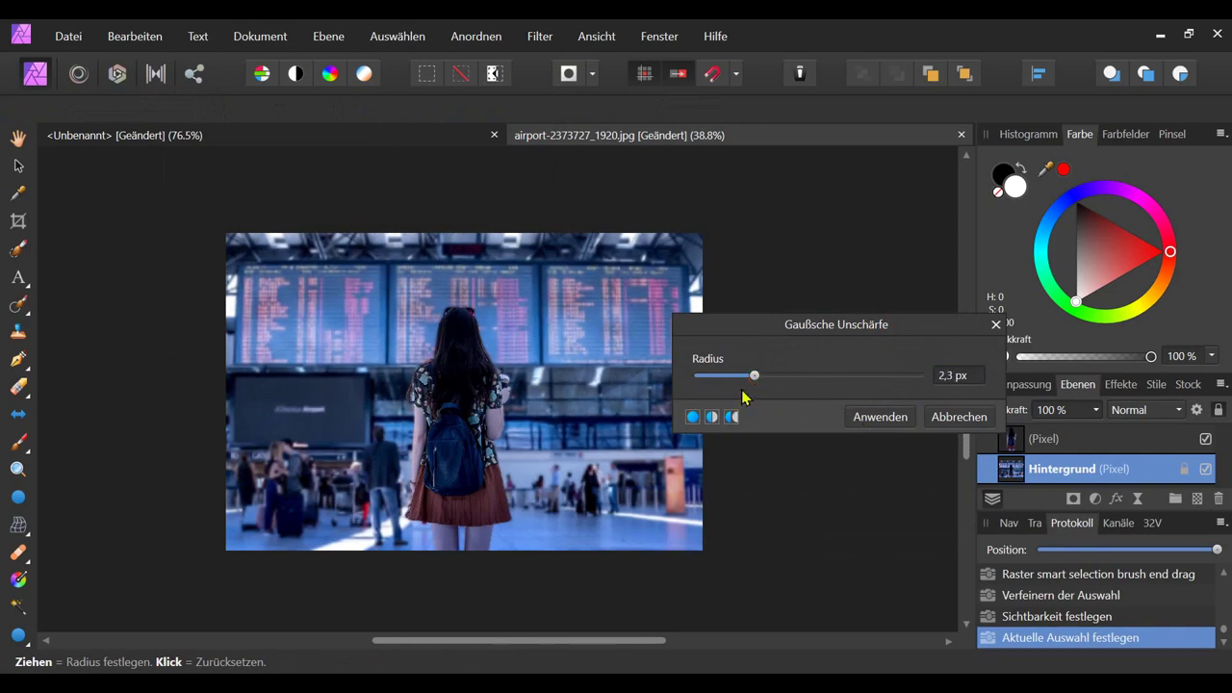
{"action": "left_click", "coordinate": [871, 416]}
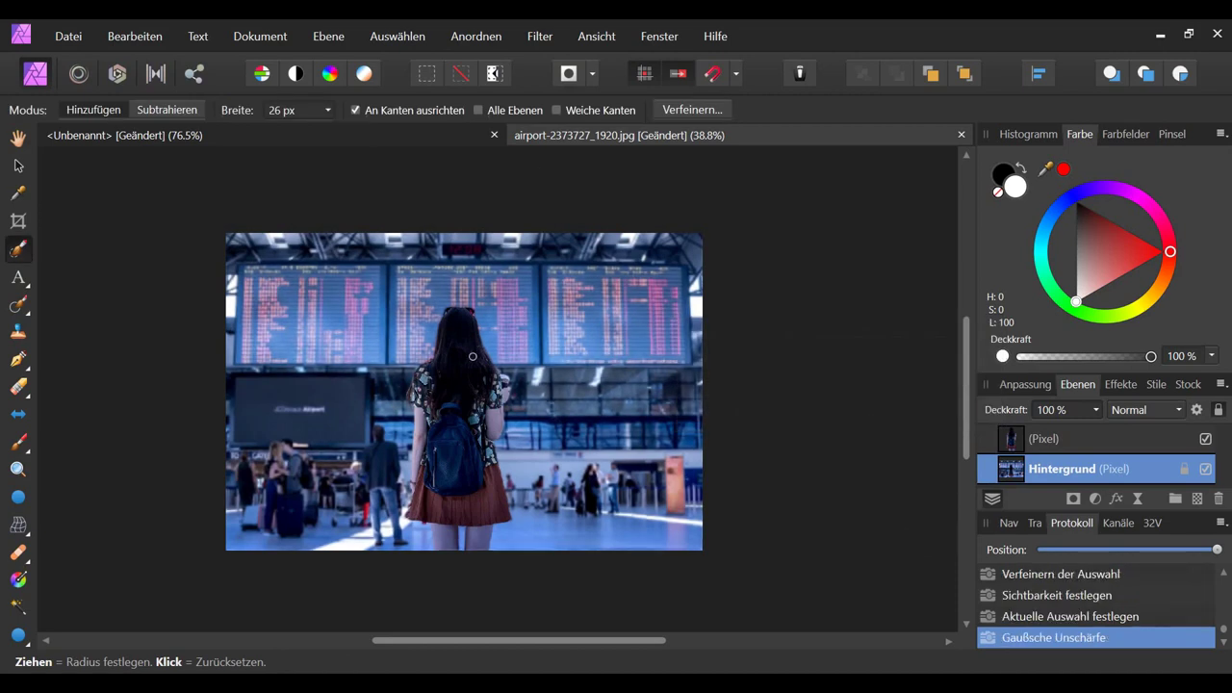
{"action": "scroll", "coordinate": [473, 356], "scroll_direction": "up", "scroll_amount": 1}
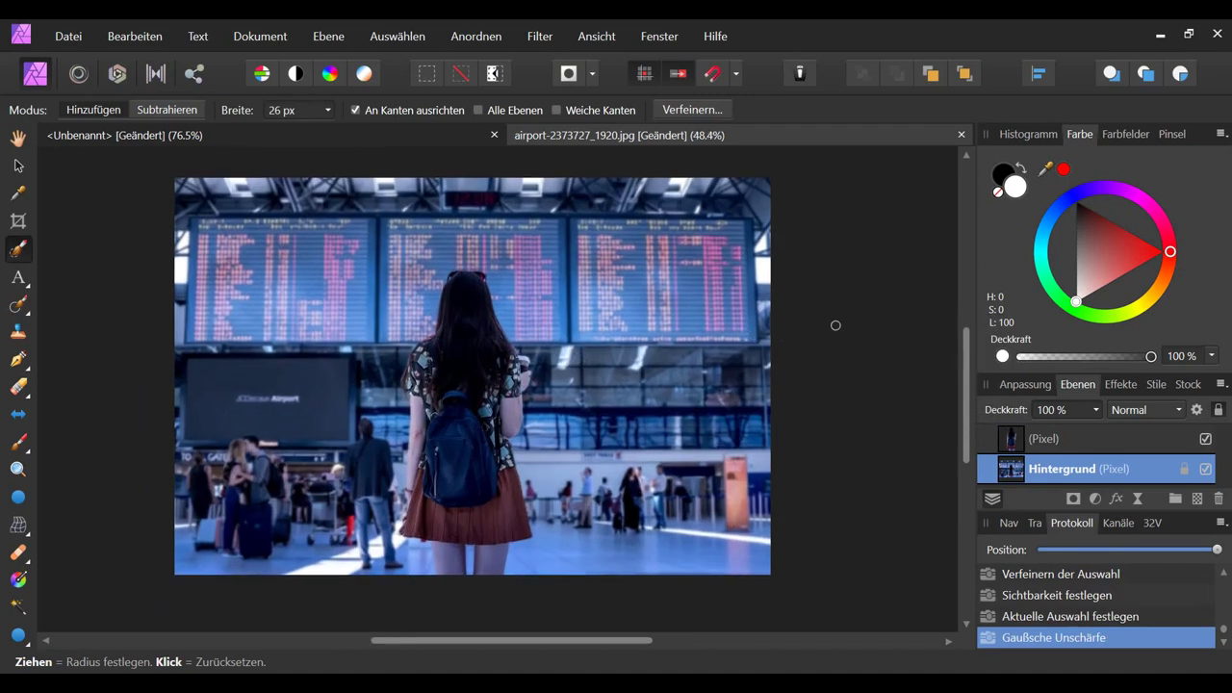